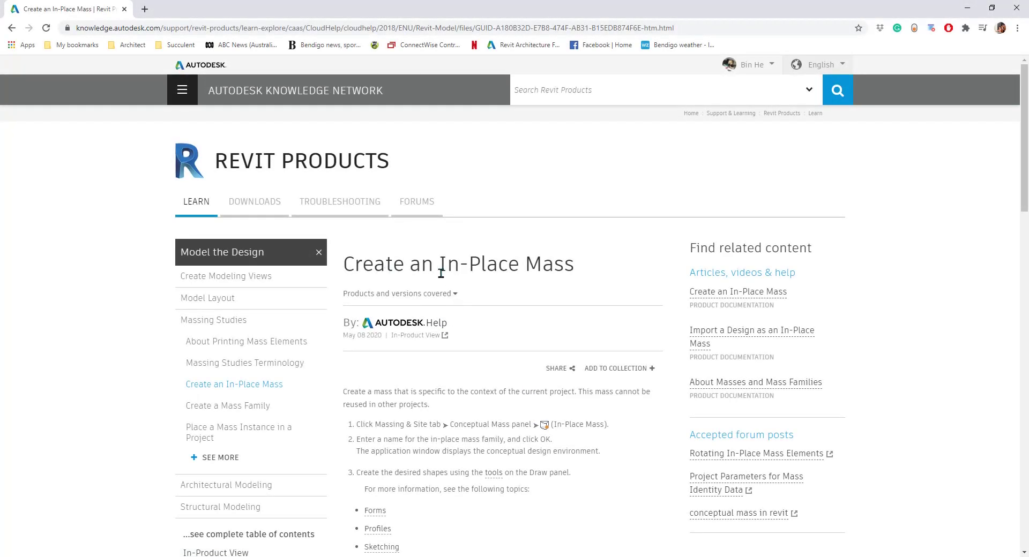
Skim the Create an In-Place Mass help article, switch to Revit and create a new project from the Architectural Template.
scroll(563, 367, "down", 6)
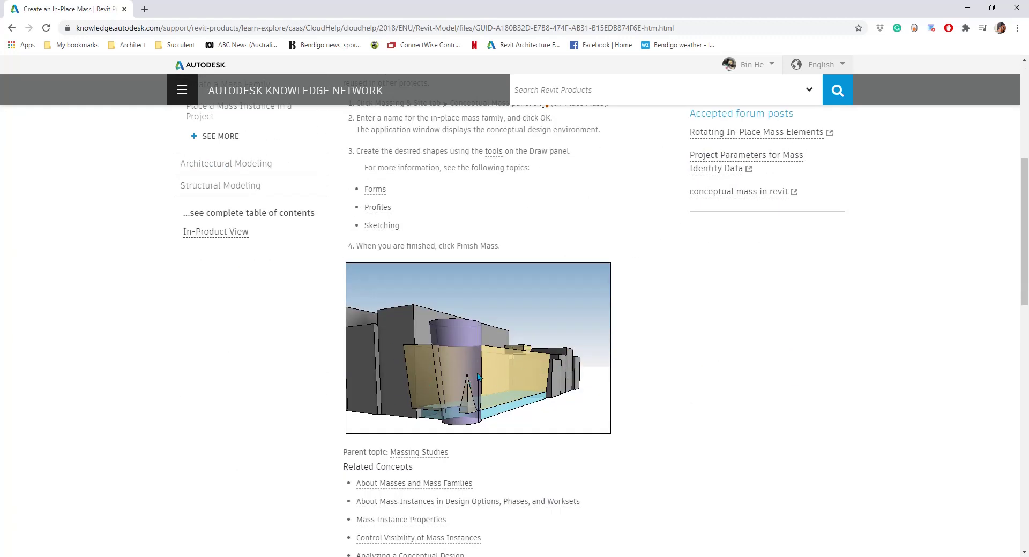
scroll(471, 385, "up", 4)
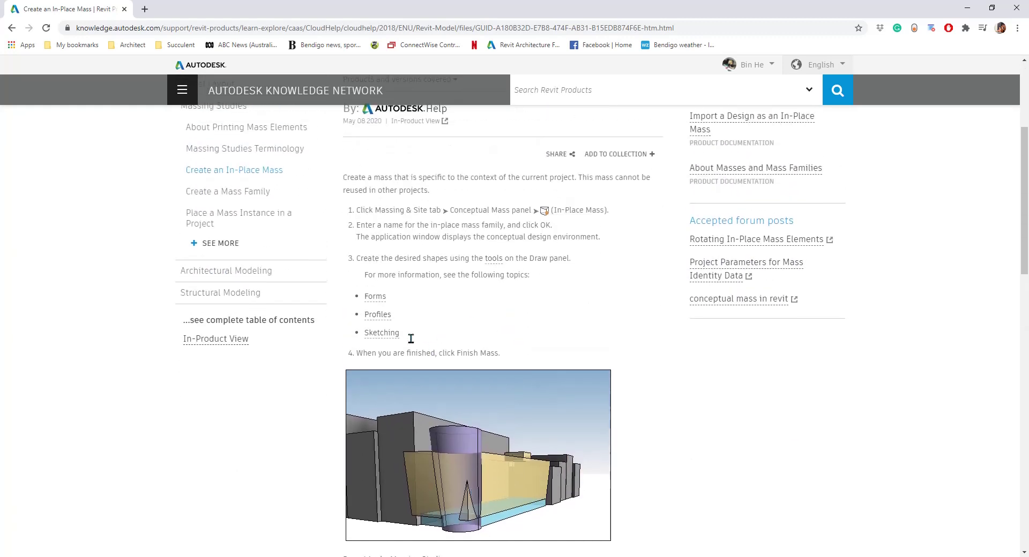
left_click(418, 556)
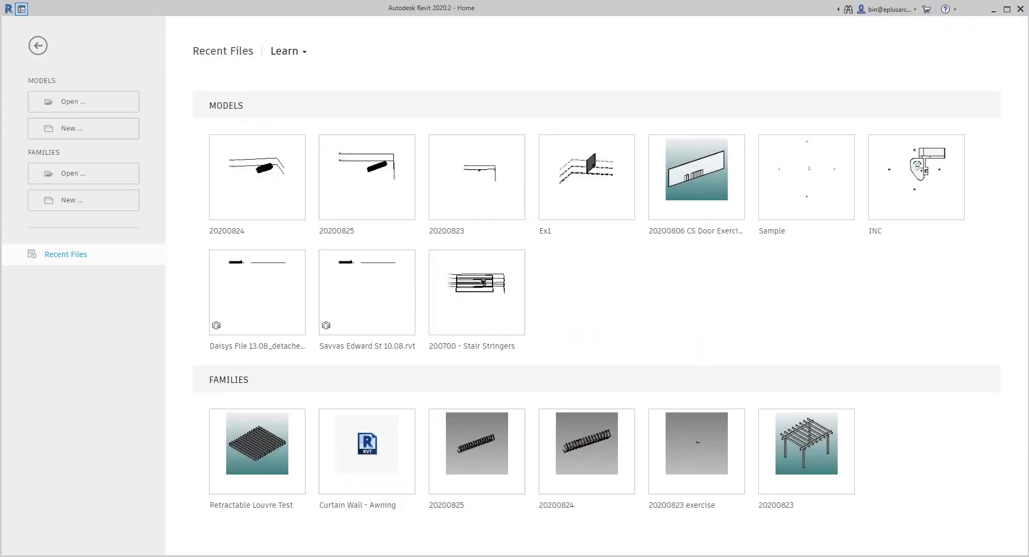
left_click(71, 129)
left_click(232, 219)
left_click(178, 245)
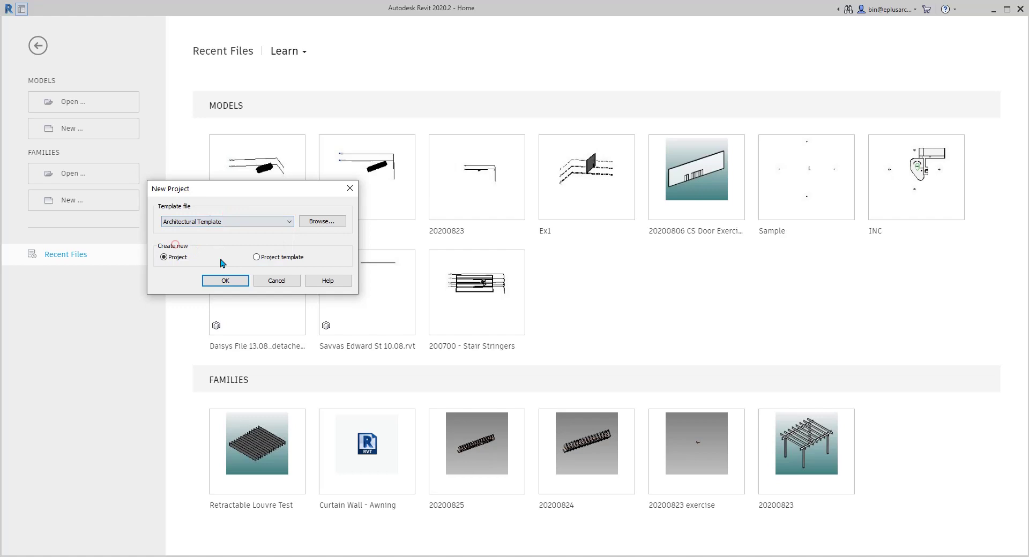
left_click(219, 279)
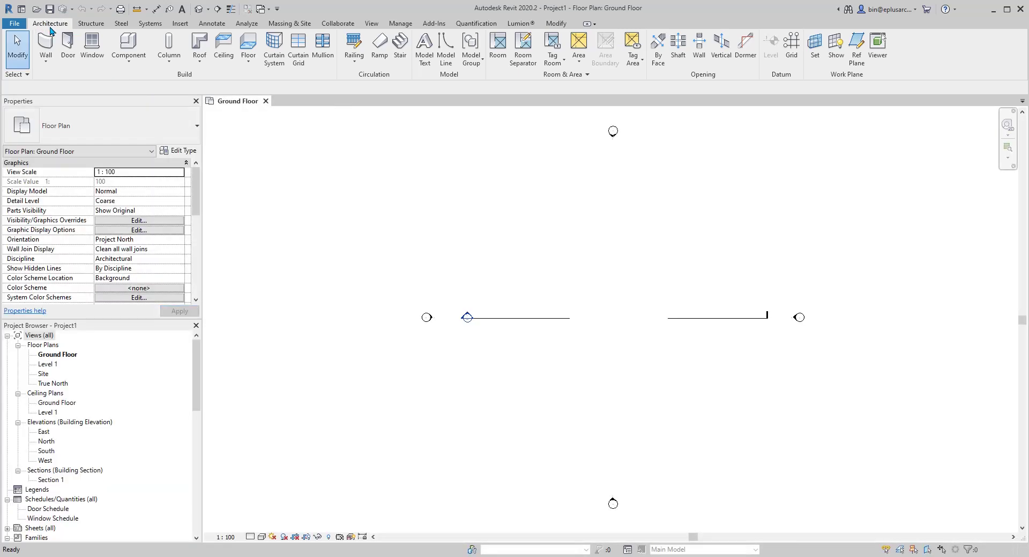
Start an in-place component in the Generic Models category, accepting the default name.
left_click(141, 66)
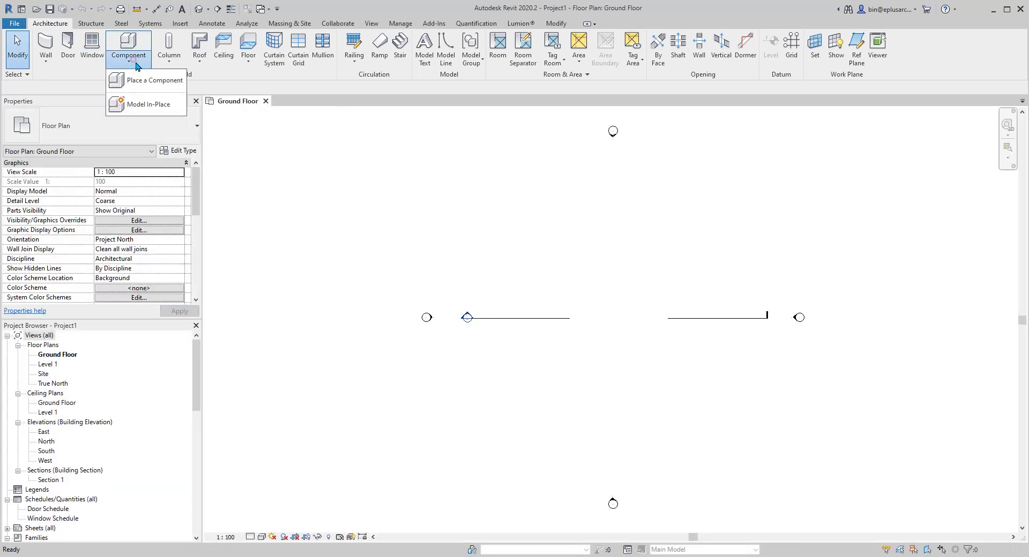
left_click(154, 104)
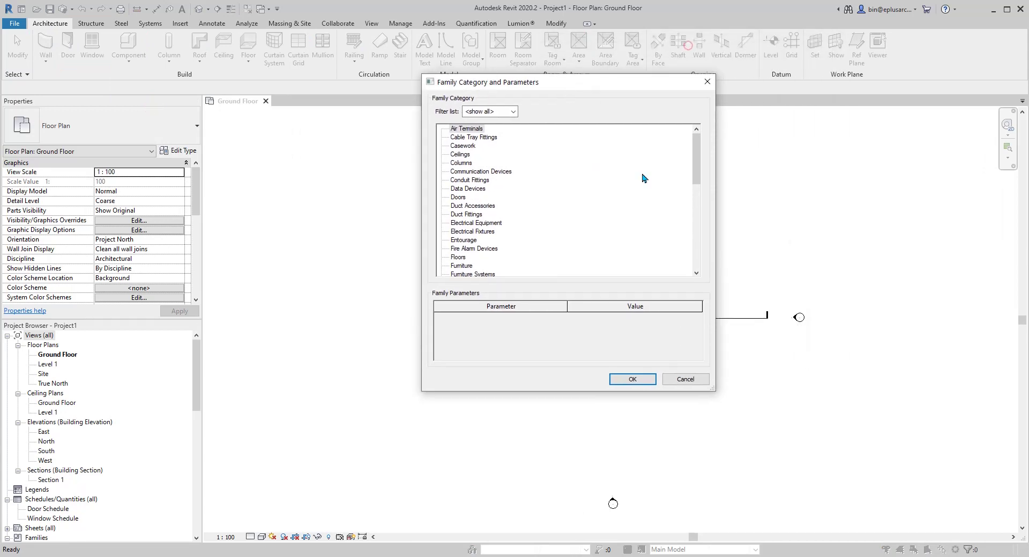
left_click_drag(699, 169, 695, 269)
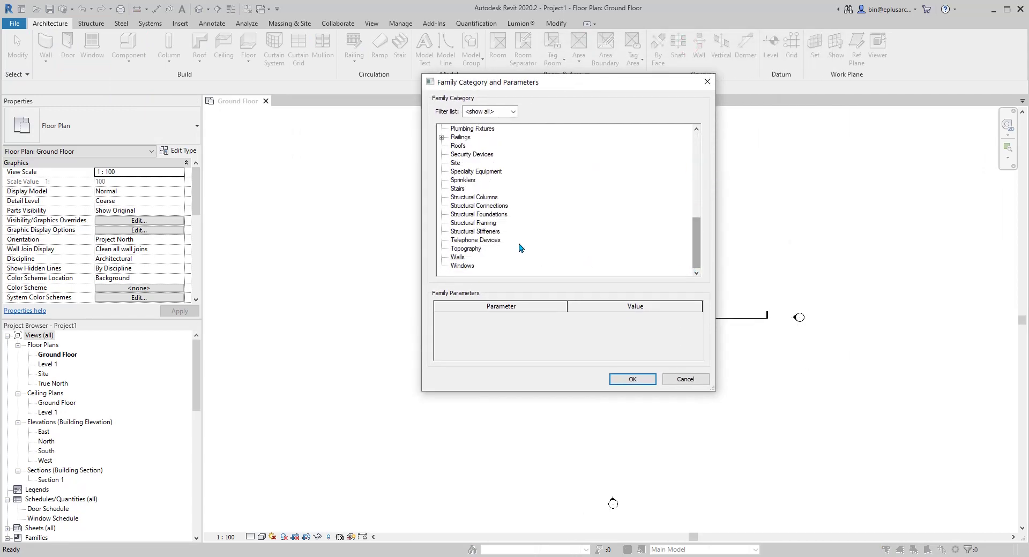
key("m")
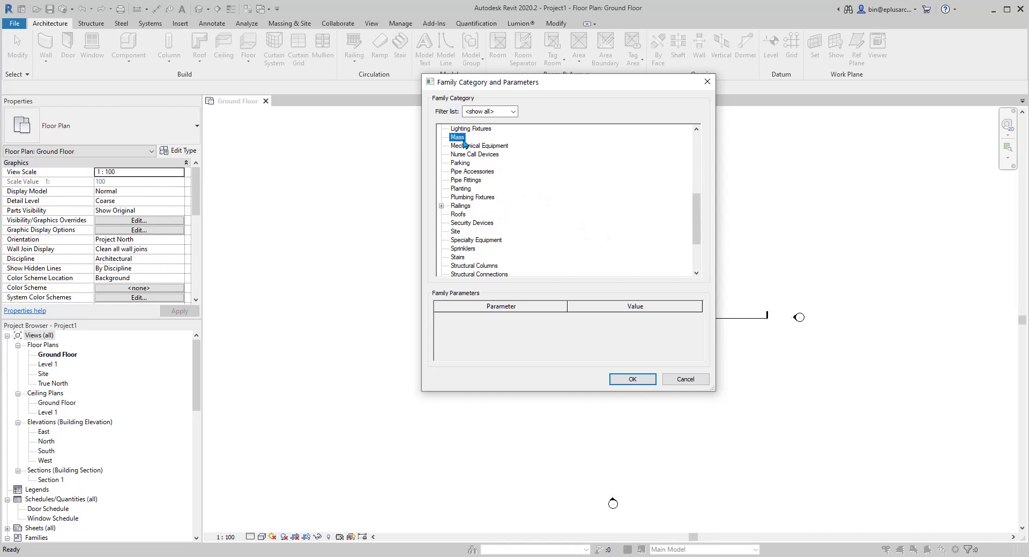
left_click_drag(696, 224, 703, 191)
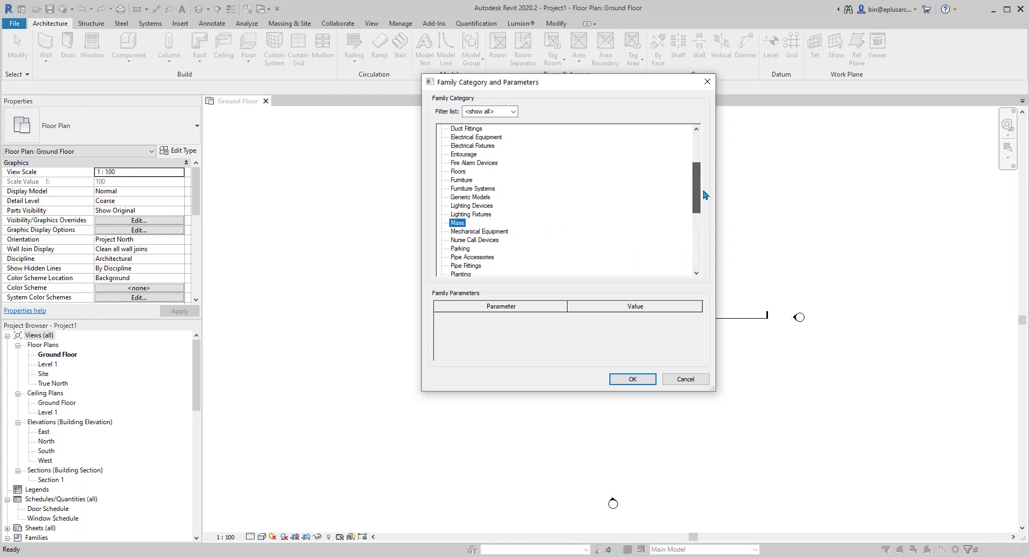
left_click(633, 381)
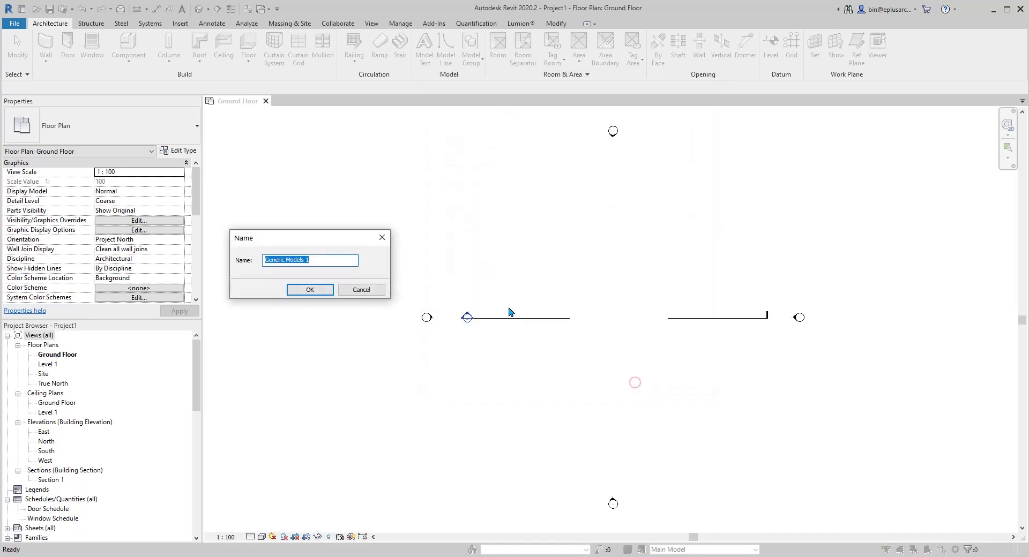
left_click(303, 290)
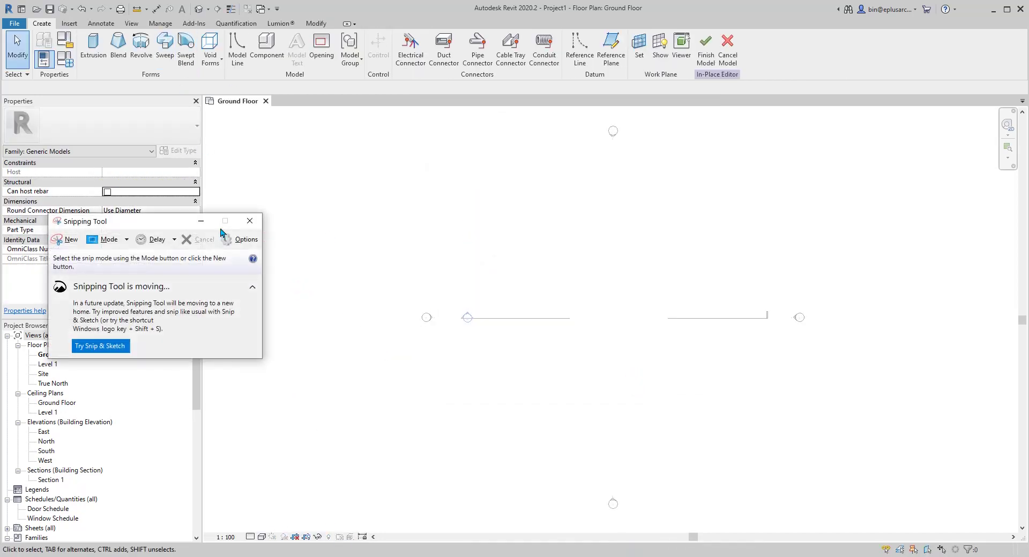
Capture the in-place editor's Forms tools with Snipping Tool, and cancel the generic model back in Revit.
left_click_drag(170, 220, 447, 203)
left_click(390, 230)
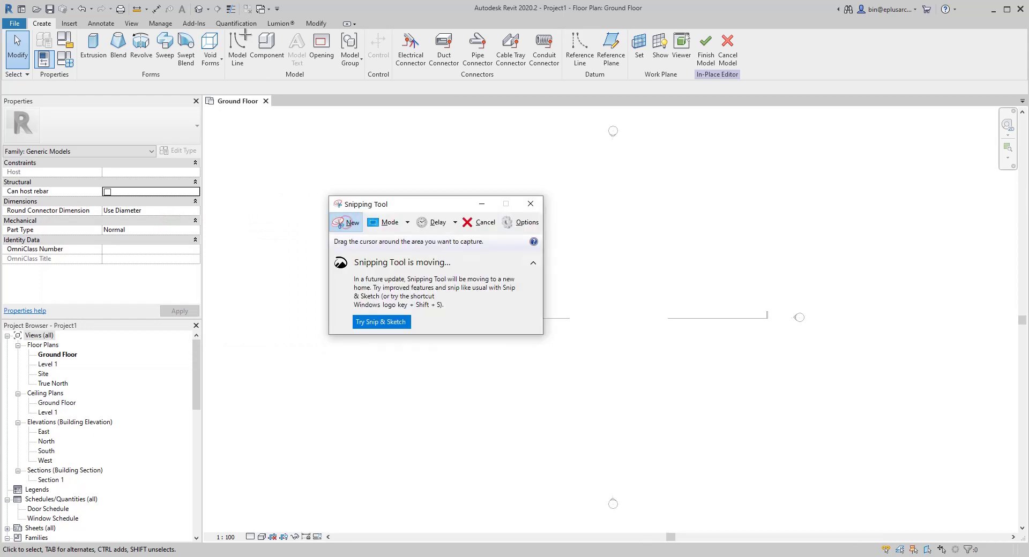
left_click_drag(233, 14, 61, 101)
left_click_drag(127, 3, 816, 48)
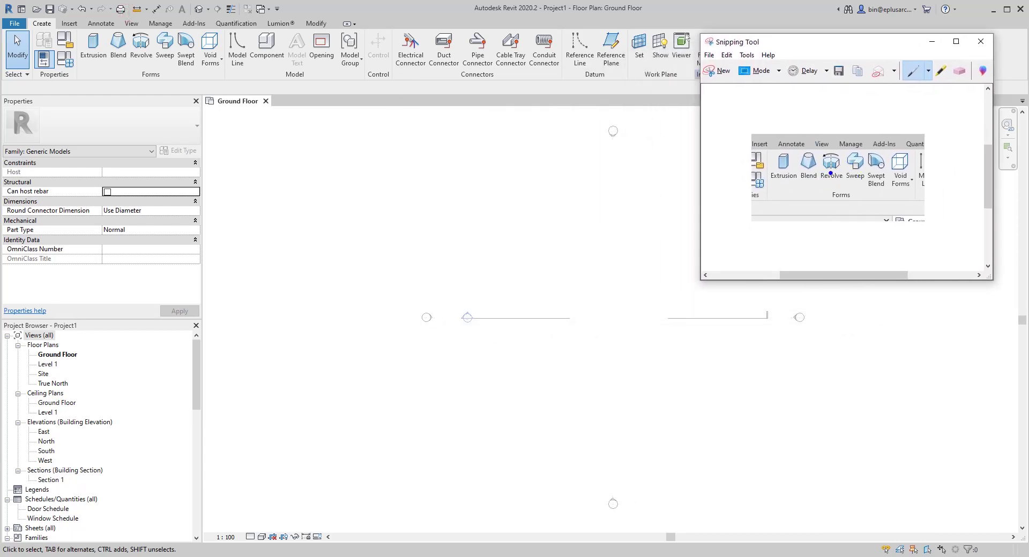
left_click(362, 285)
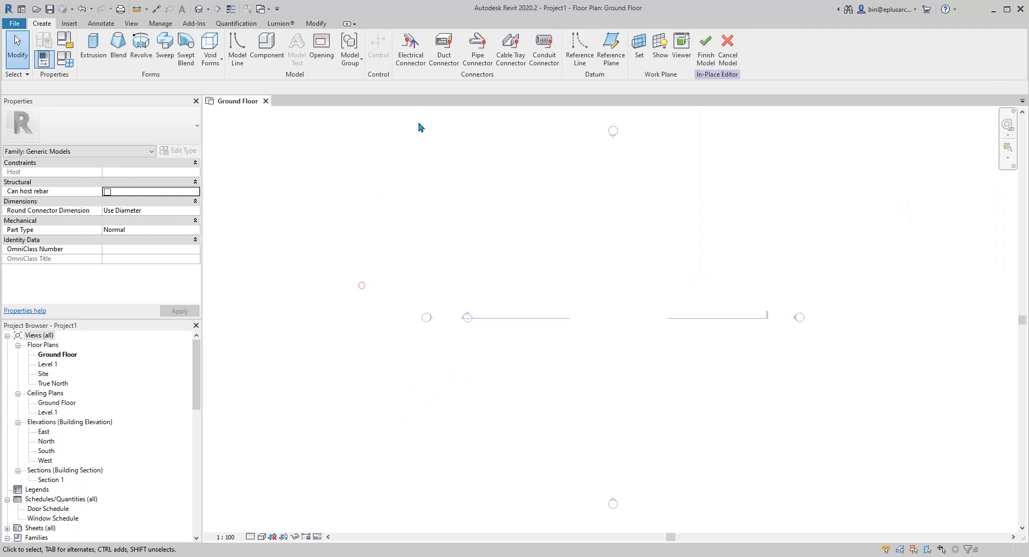
left_click(729, 54)
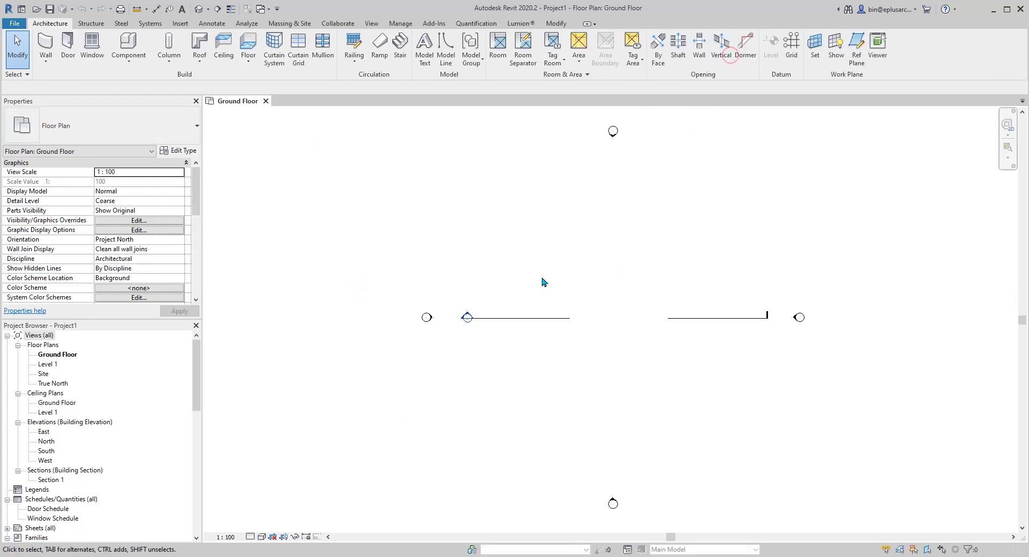
Start an in-place component in the Mass category, accepting the default name.
middle_click_drag(677, 267, 642, 265)
left_click(146, 66)
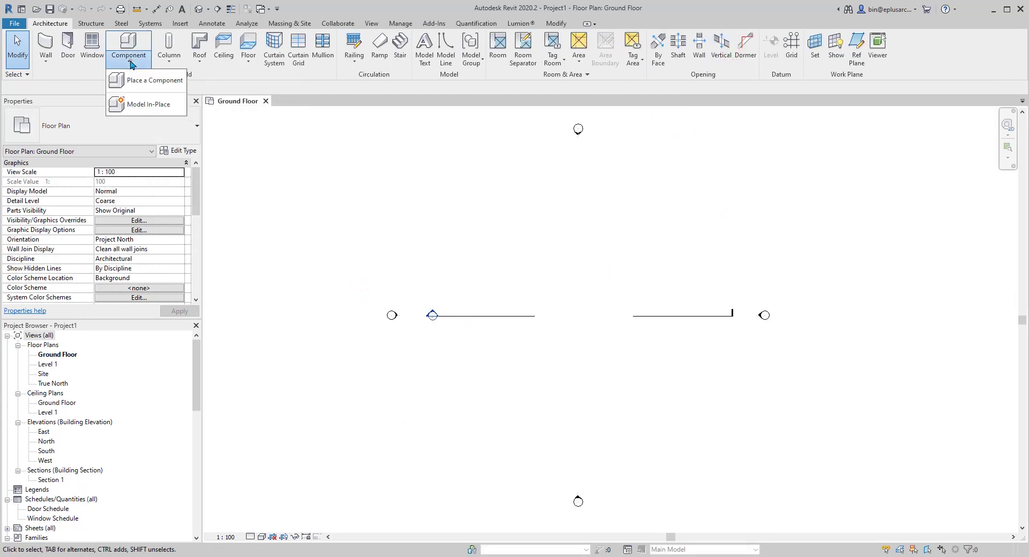
left_click(142, 104)
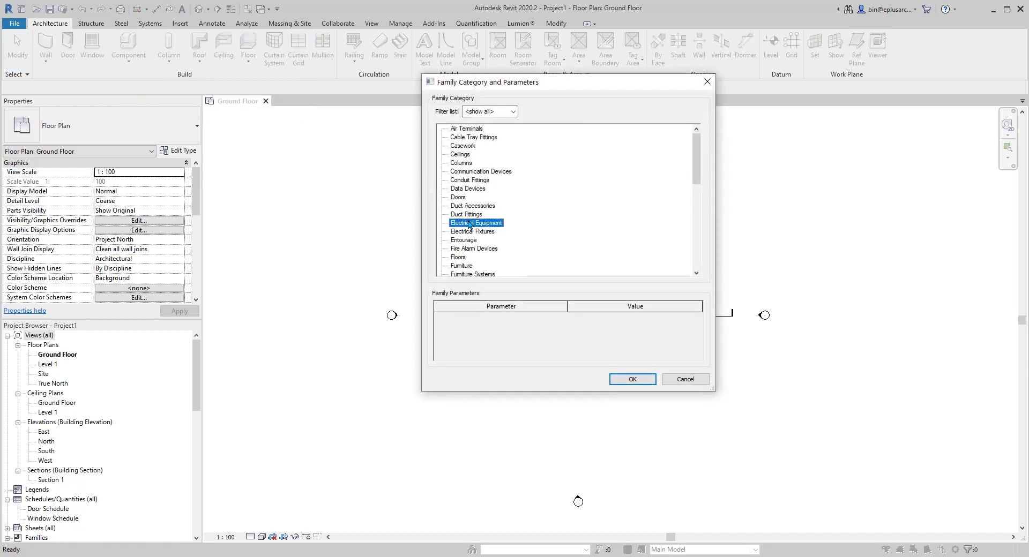
key("m")
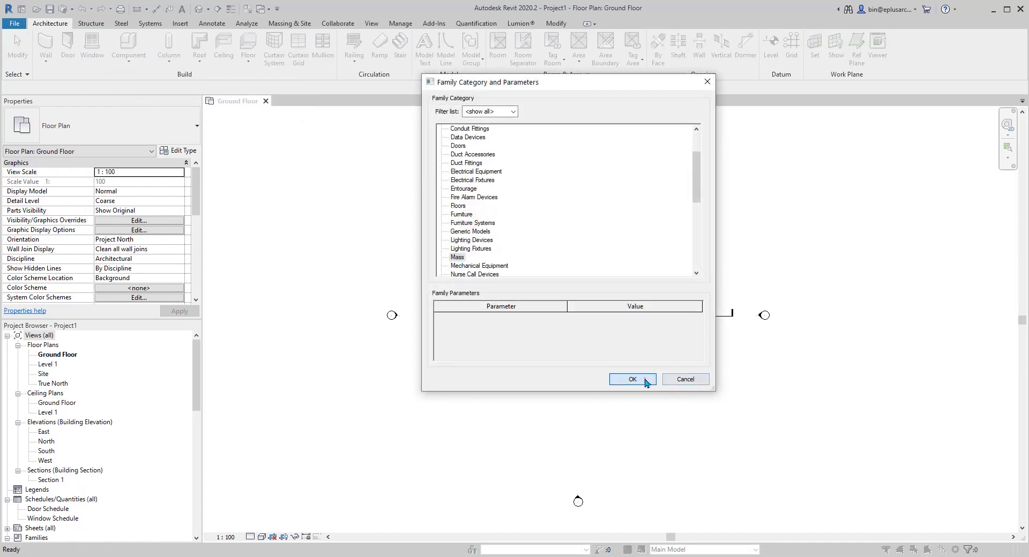
left_click(646, 380)
left_click(310, 290)
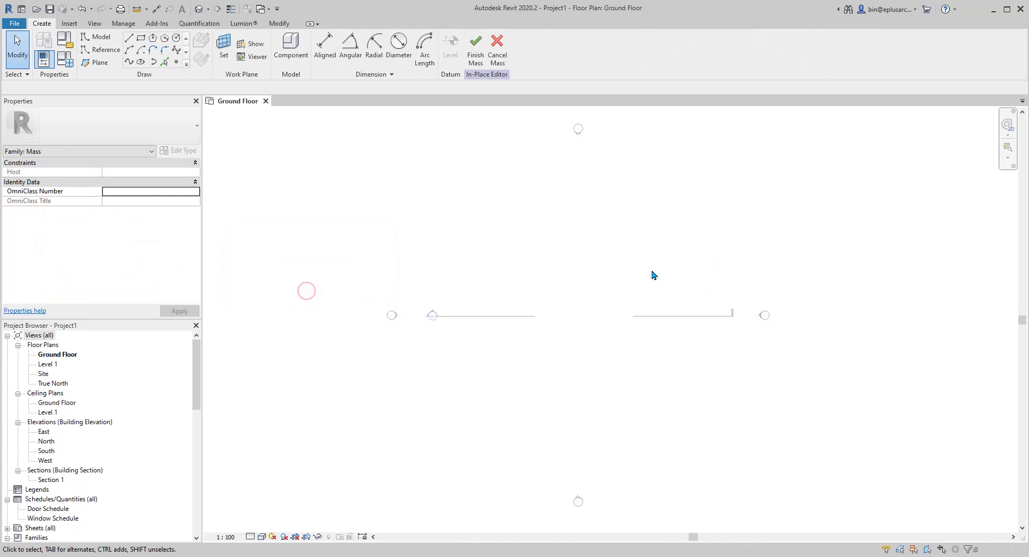
Compare the snip of the Forms tools with the mass environment's tools, circling Extrusion on the snip, and return to Revit.
middle_click_drag(577, 325, 518, 319)
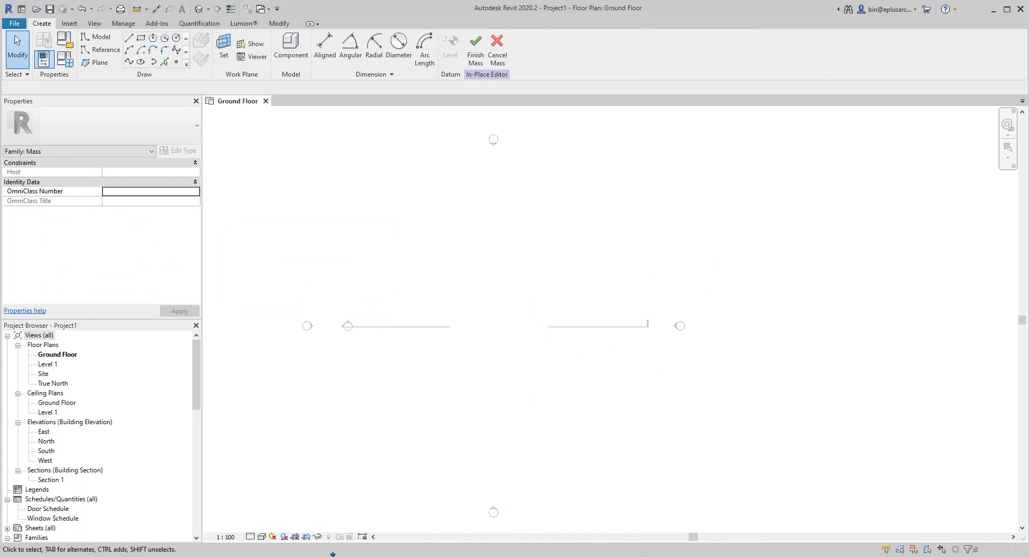
left_click(333, 556)
left_click_drag(845, 46, 851, 86)
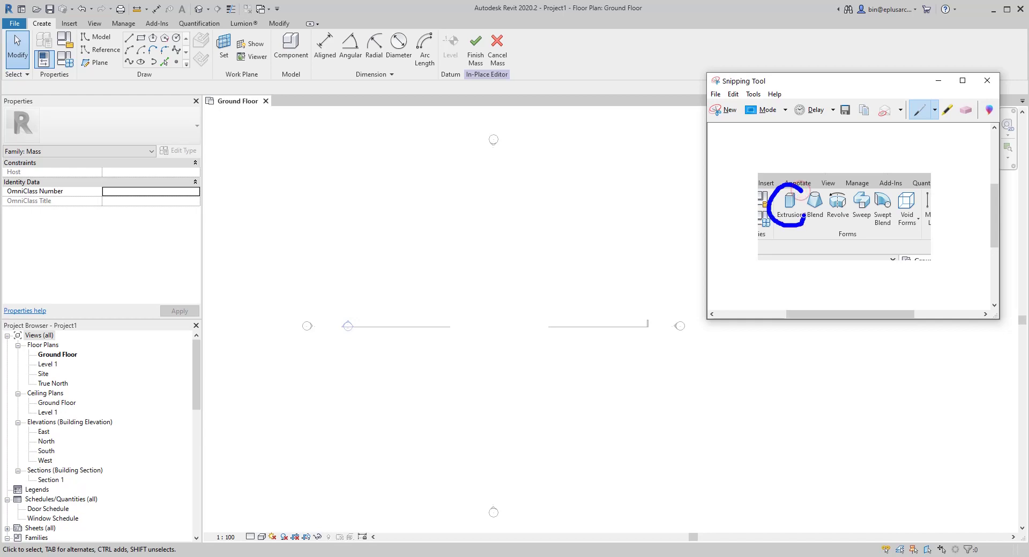
middle_click_drag(564, 297, 546, 304)
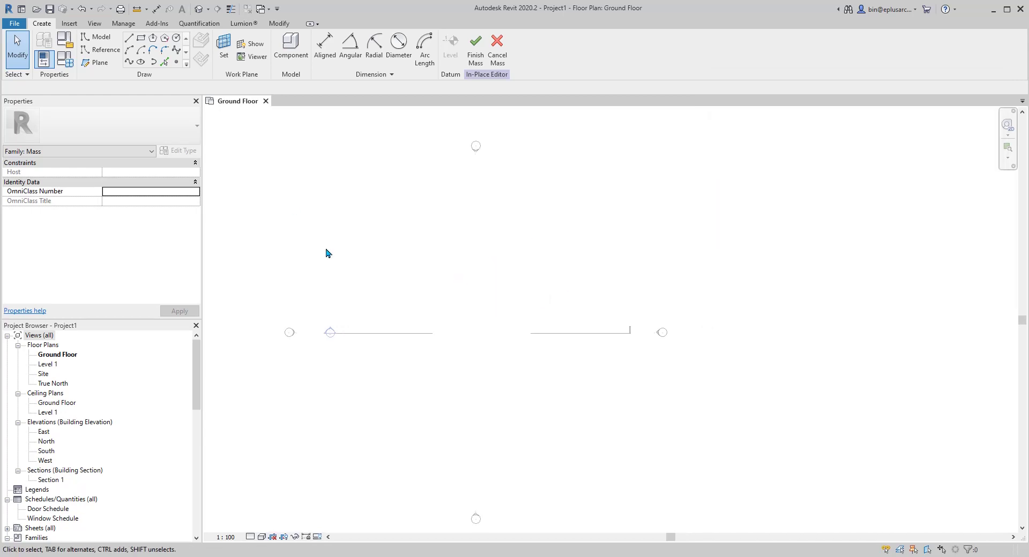
middle_click_drag(326, 249, 328, 253)
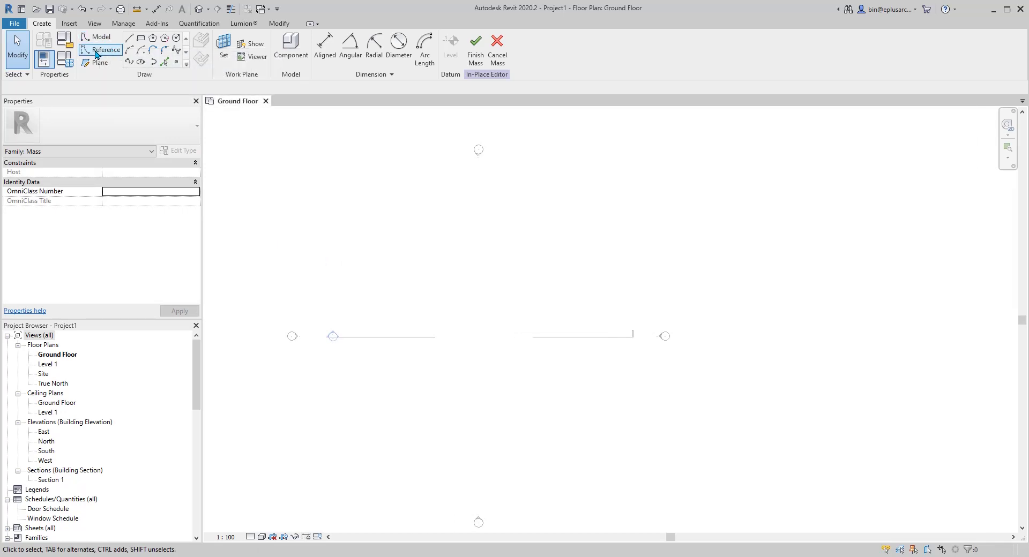
Sketch a model-line rectangle about 5000 by 4000 on the Ground Floor plan and create a solid form from it.
left_click(140, 38)
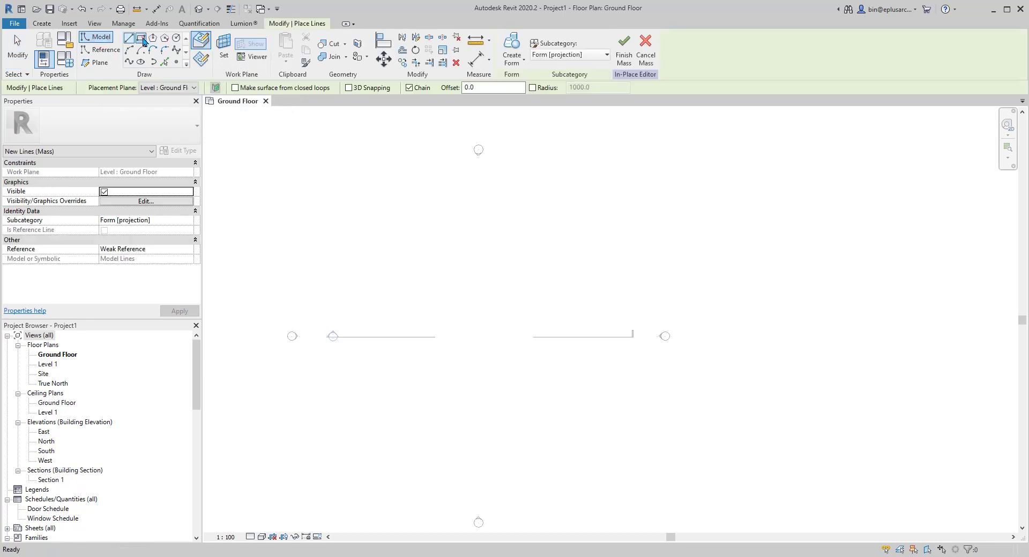
left_click(473, 345)
key("Escape")
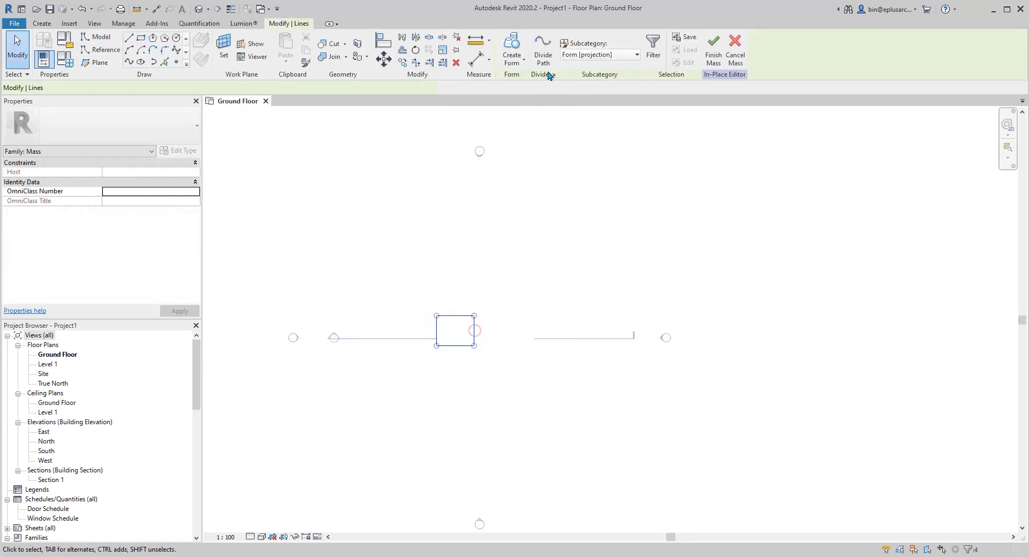
left_click(512, 49)
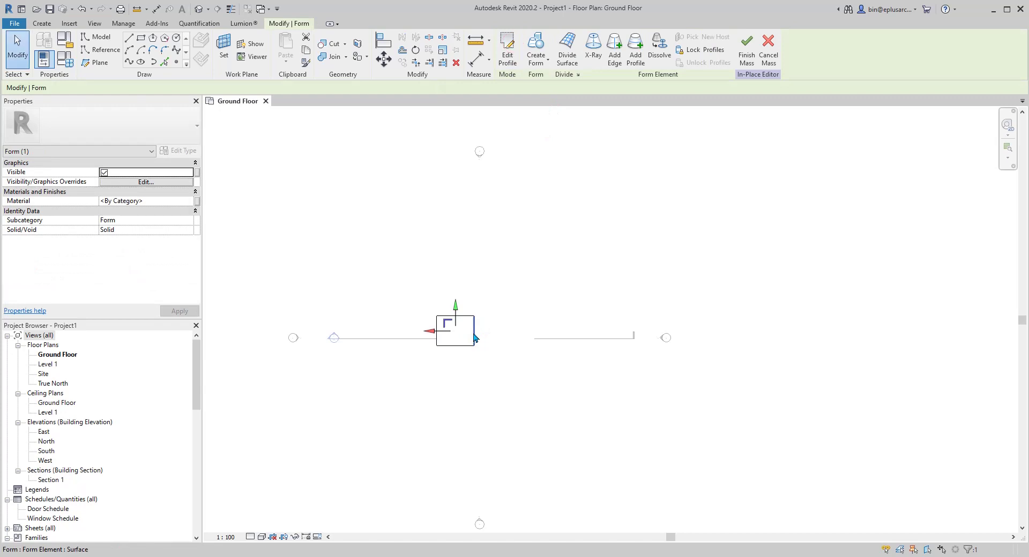
left_click(475, 351)
scroll(471, 341, "up", 3)
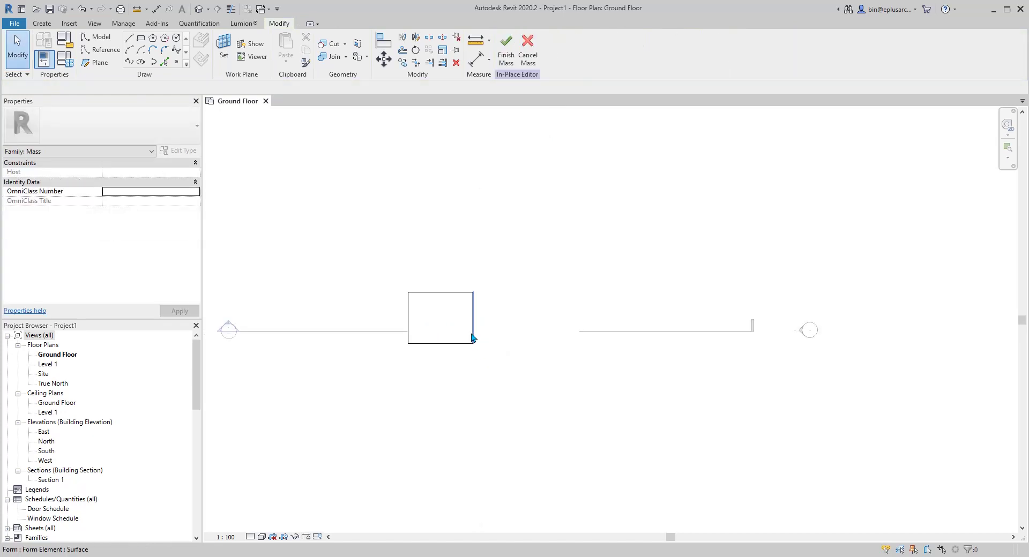
Open the default 3D view and shrink the box by pulling its right and front faces inward.
left_click(201, 12)
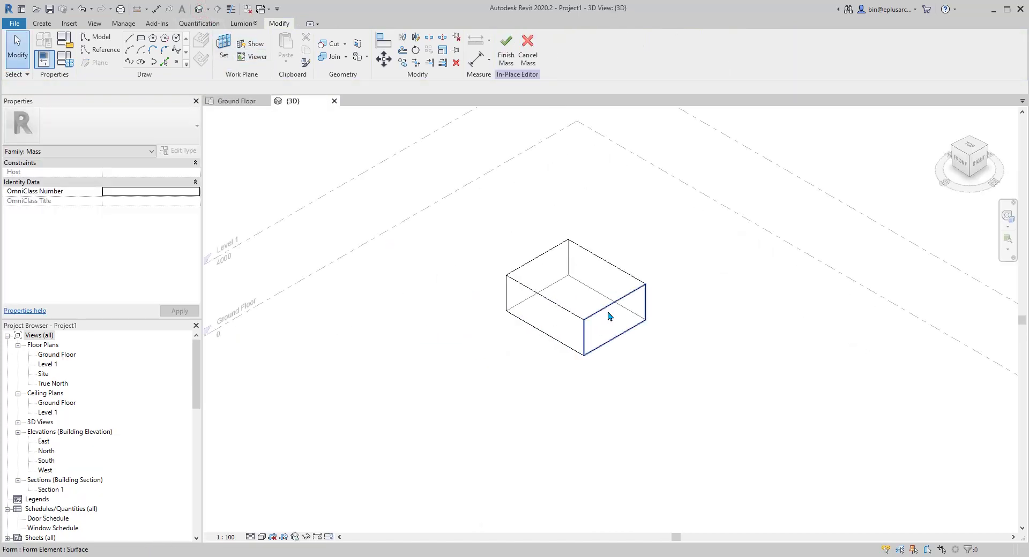
left_click(609, 307)
middle_click_drag(645, 332, 580, 327)
left_click(569, 335)
left_click(556, 319)
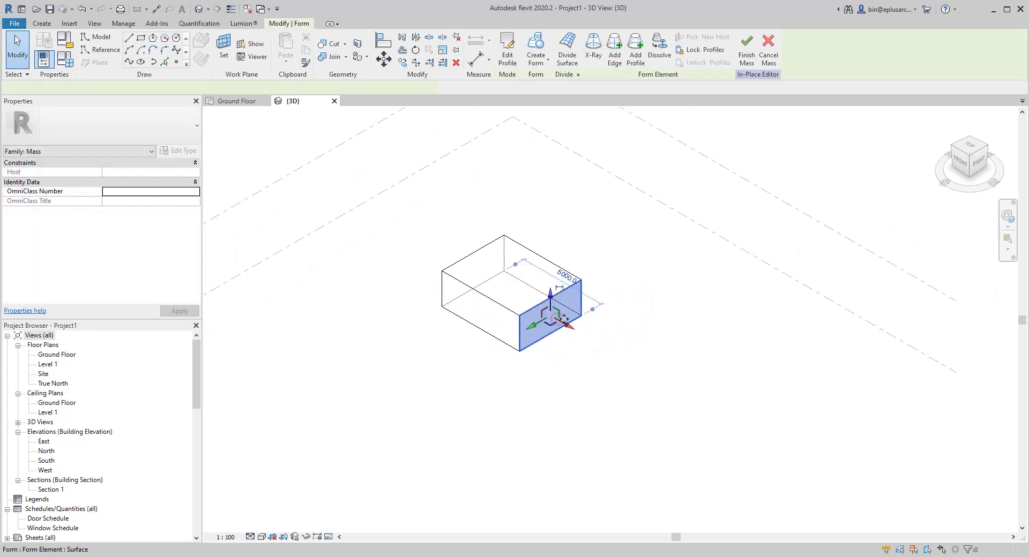
left_click(460, 315)
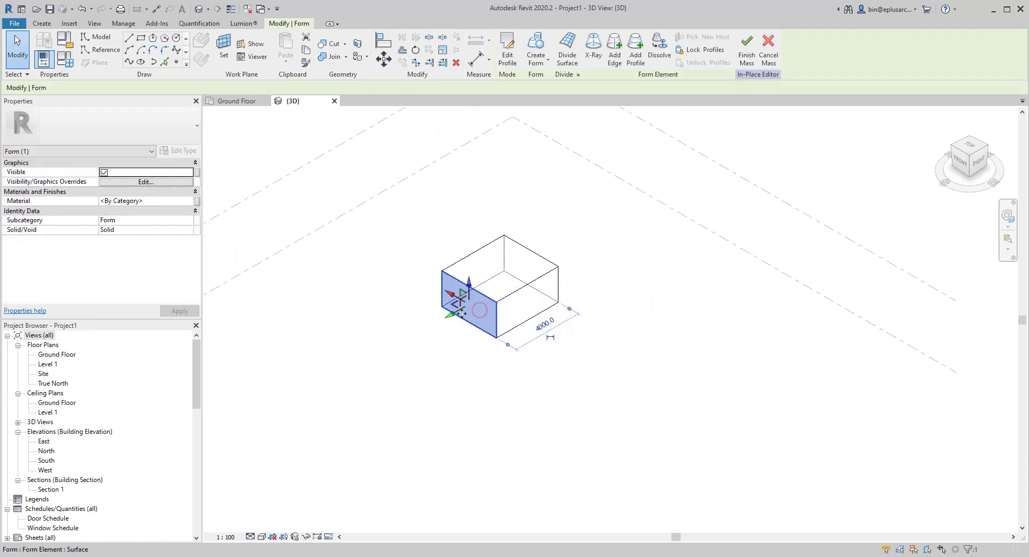
left_click_drag(461, 314, 553, 292)
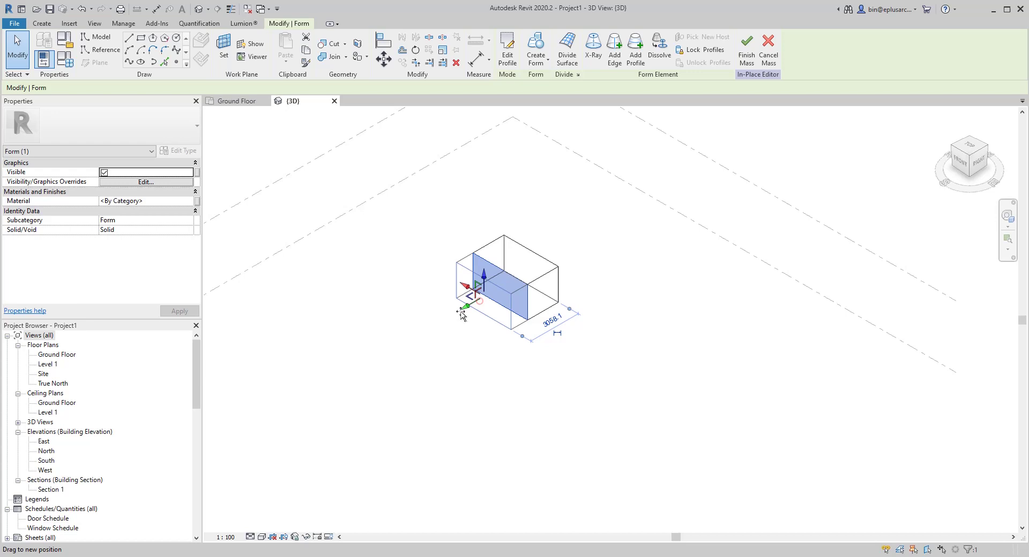
left_click(607, 260)
middle_click_drag(611, 247, 526, 264)
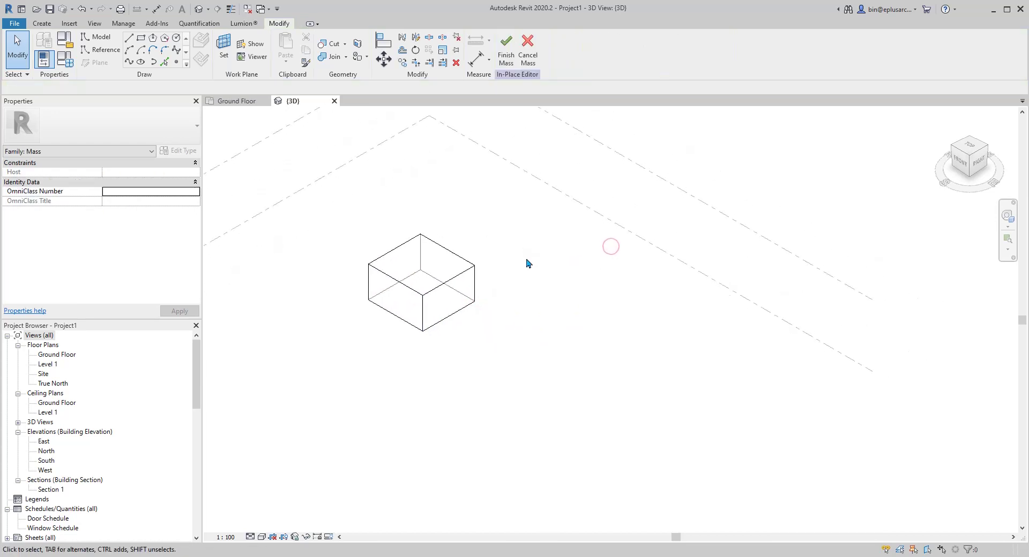
Draw a rectangle of reference lines beside the box in the 3D view.
left_click(106, 50)
left_click(140, 38)
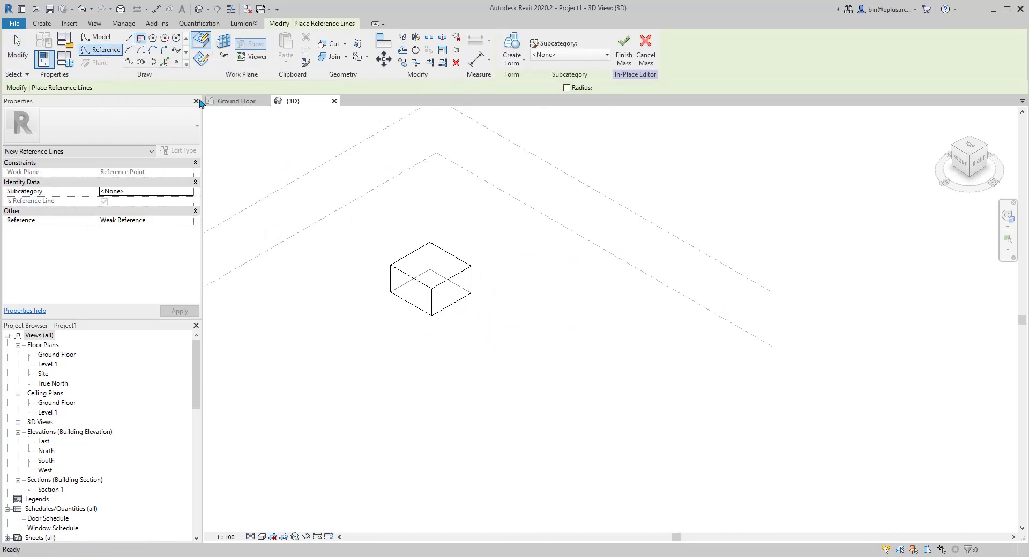
left_click(524, 341)
left_click(624, 339)
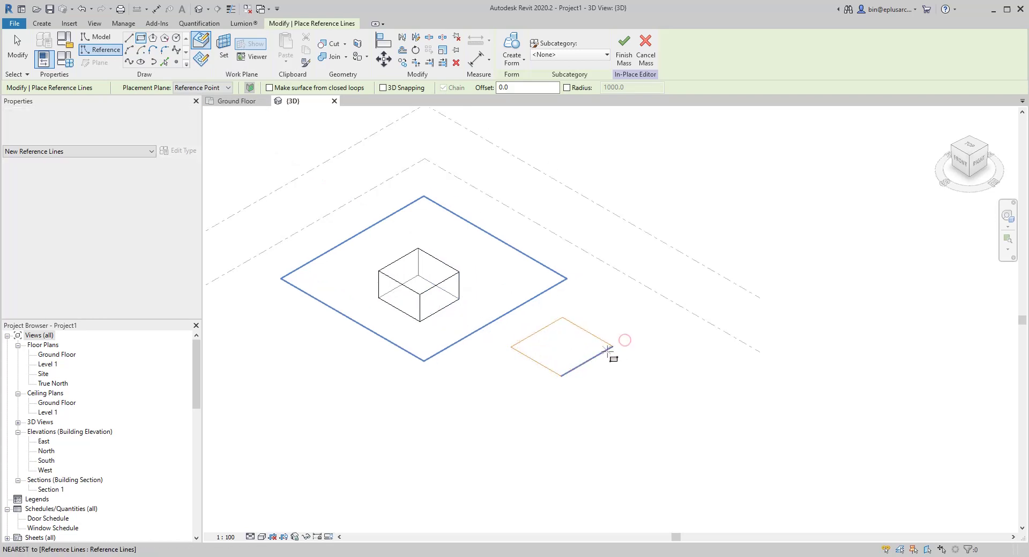
Create a solid form from the reference-line rectangle and raise its top face to make a taller box.
key("Escape")
scroll(622, 343, "up", 1)
left_click(512, 43)
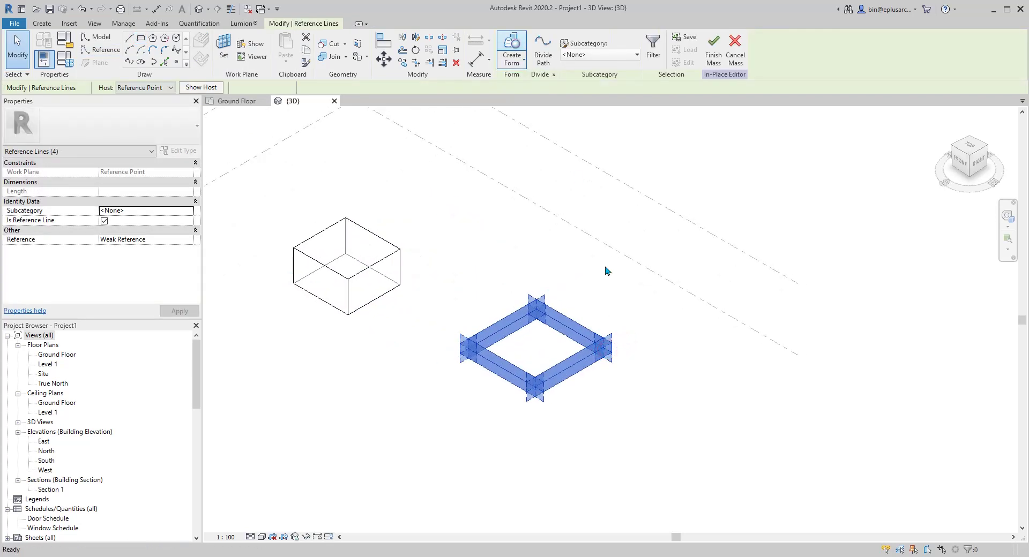
left_click(520, 410)
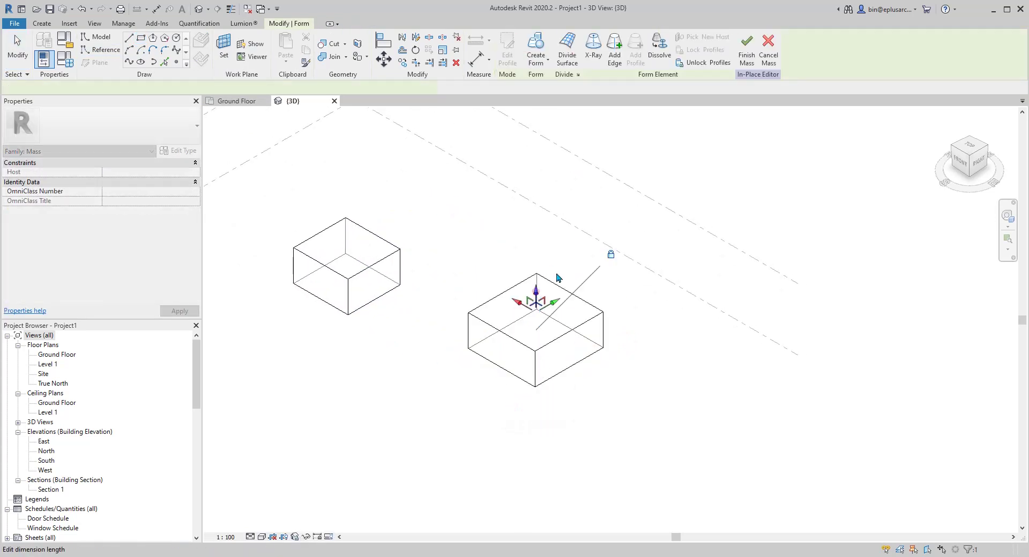
key("Escape")
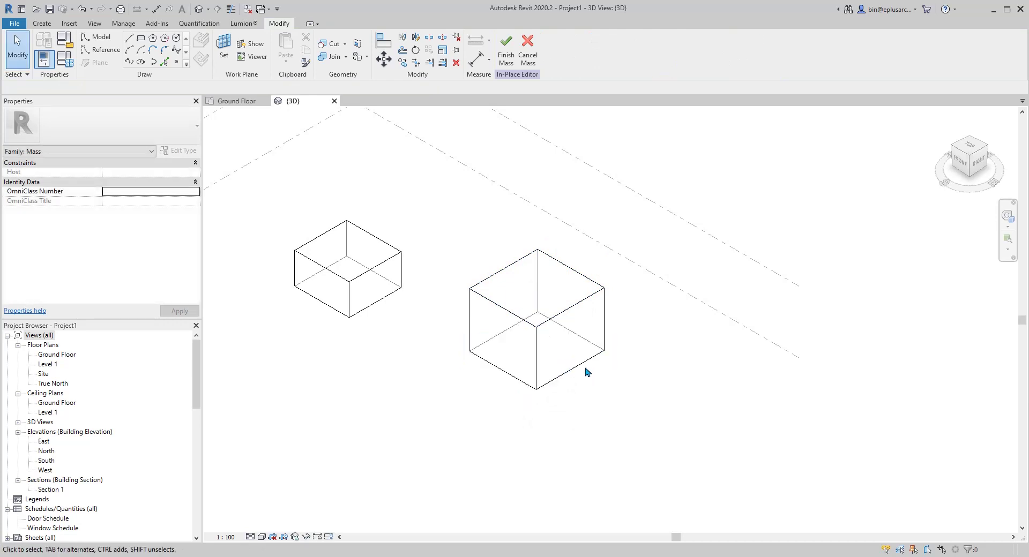
Move the larger box's front-right reference line inward to a distance of 4200 and make that temporary dimension permanent.
left_click(592, 378)
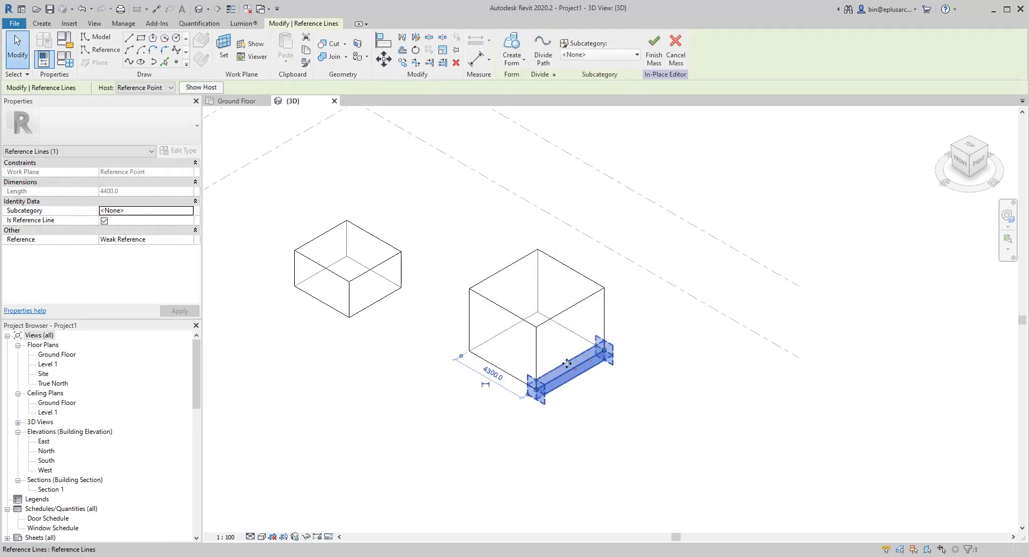
mouse_move(592, 378)
left_mouse_down()
mouse_move(552, 349)
mouse_move(579, 364)
left_mouse_up()
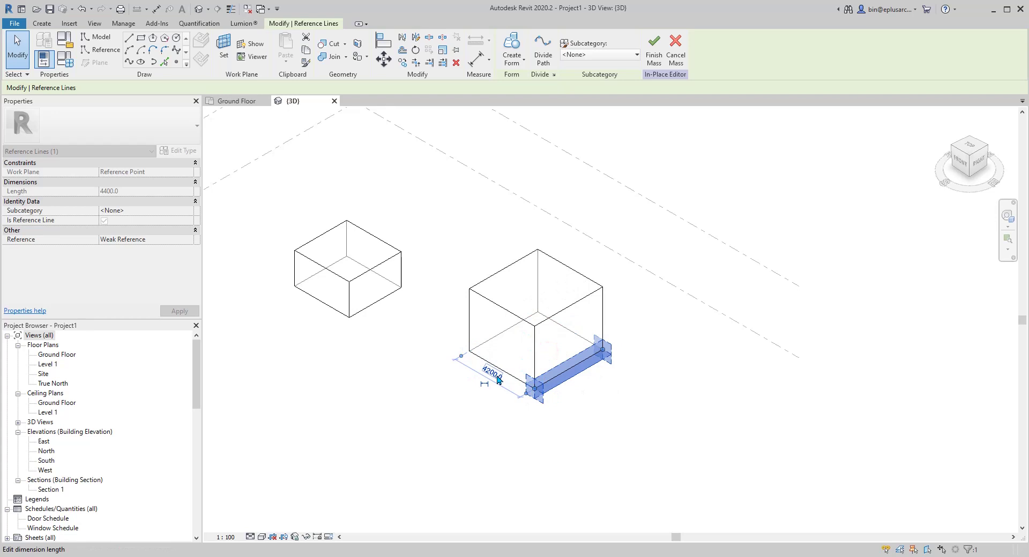
left_click(483, 386)
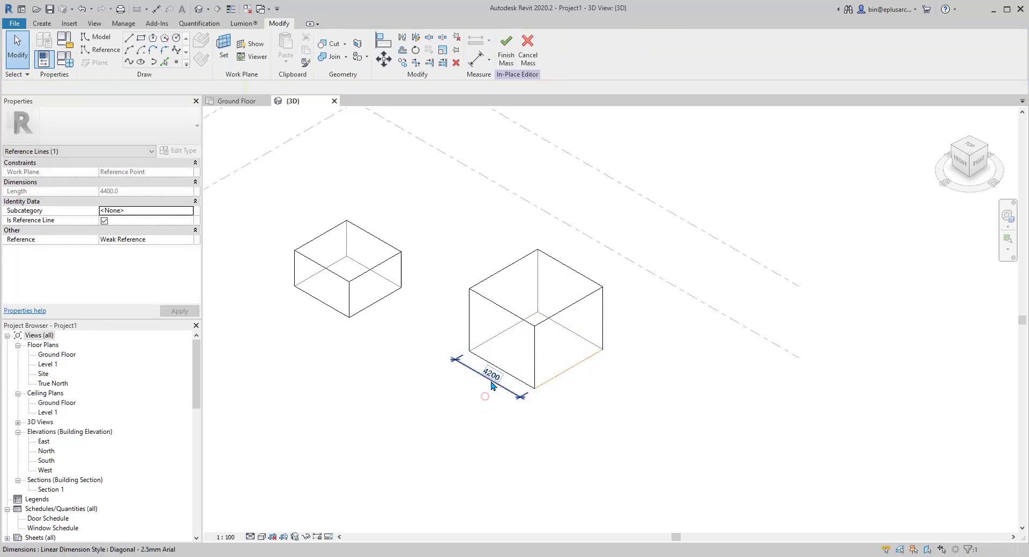
Open the new label parameter's properties for the box's 4200 dimension, then cancel without creating the parameter.
left_click(487, 378)
left_click(611, 48)
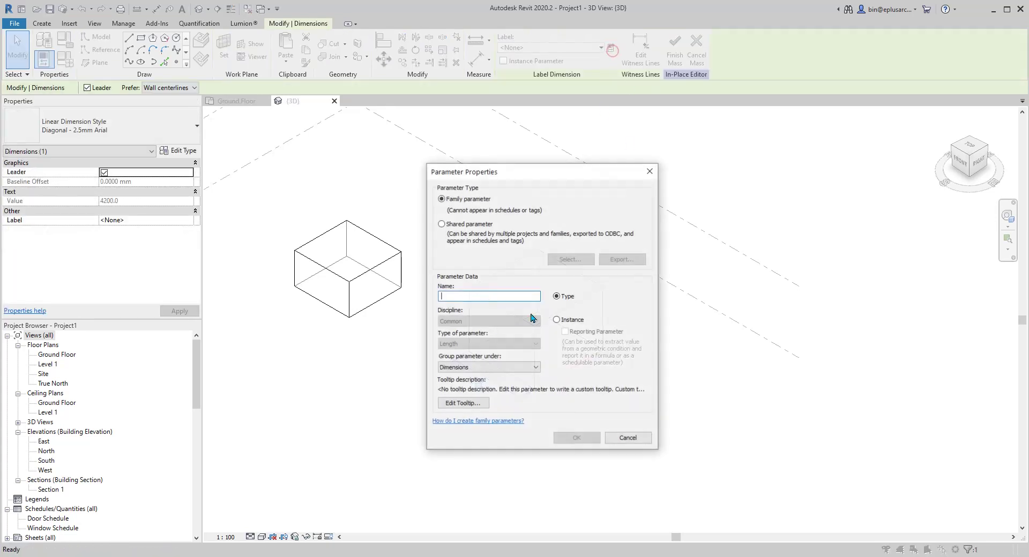
left_click(633, 443)
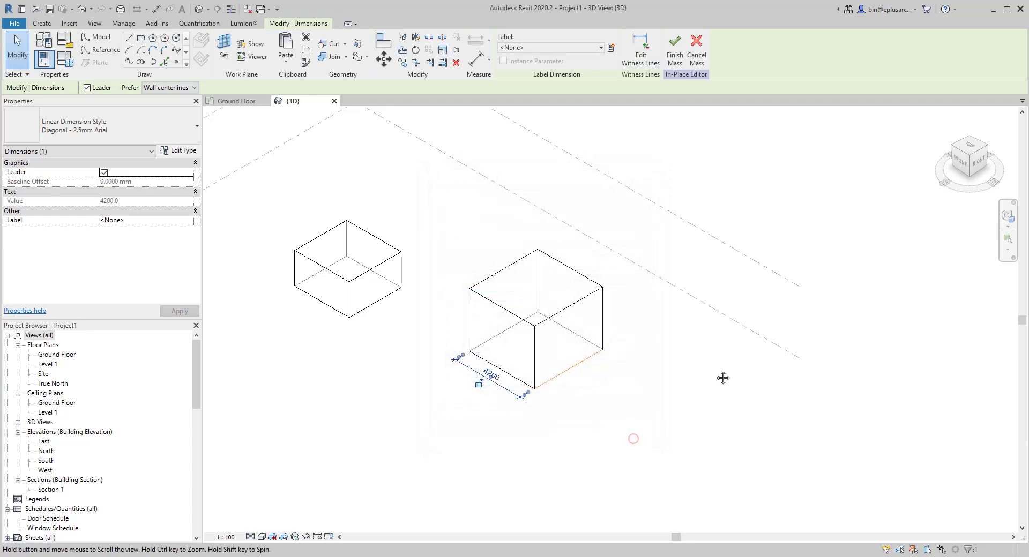
left_click(609, 361)
Select both boxes together with the dimension and delete them.
scroll(590, 354, "down", 1)
scroll(521, 328, "down", 1)
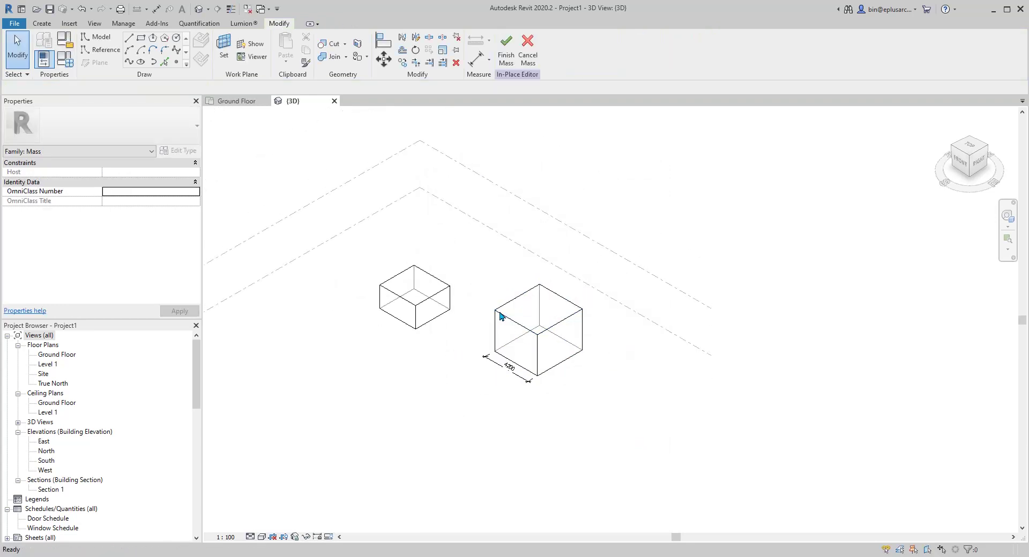
mouse_move(423, 295)
middle_mouse_down()
mouse_move(416, 299)
mouse_move(428, 298)
middle_mouse_up()
left_click(533, 331)
key("Escape")
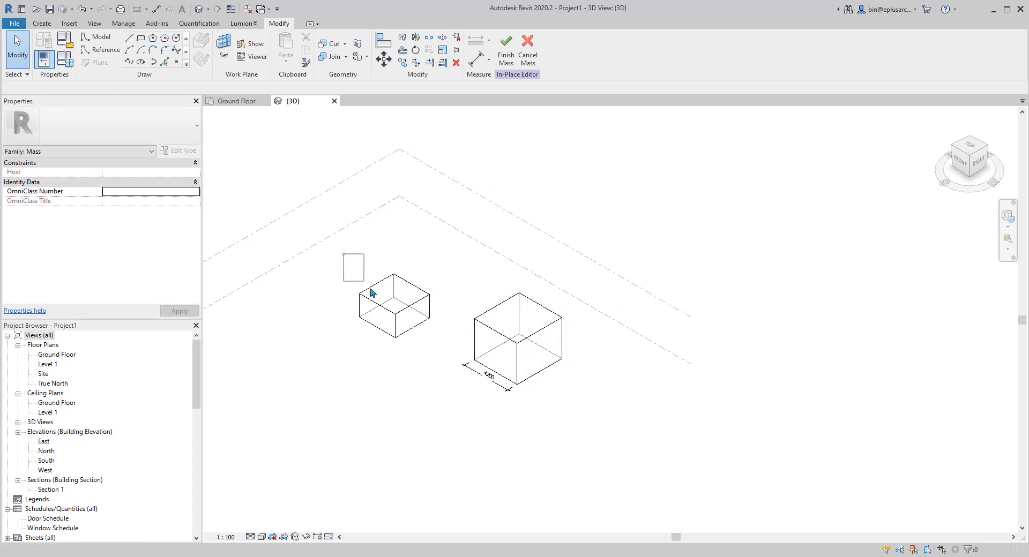
left_click_drag(373, 293, 600, 421)
key("Delete")
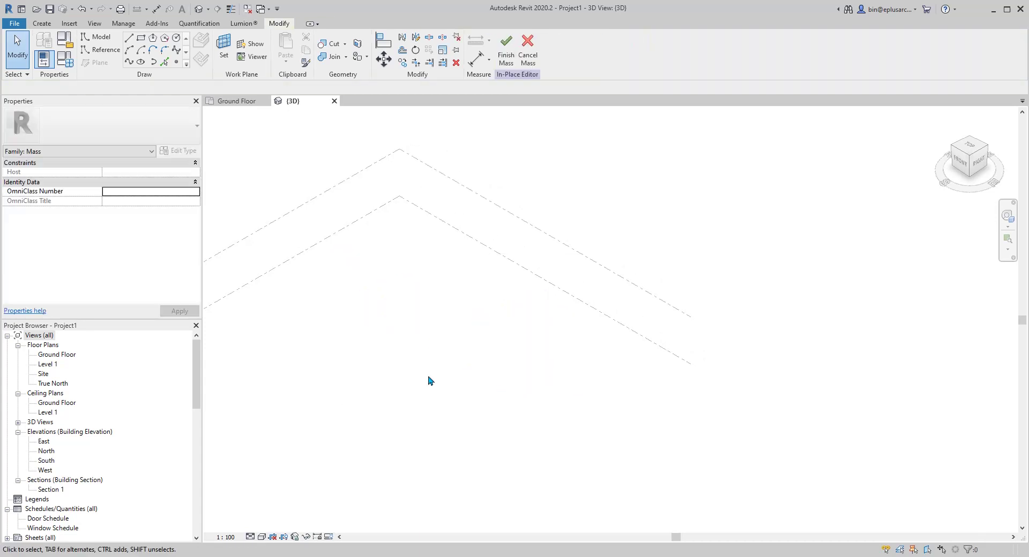
Bring up the Snipping Tool snip of the Forms tools for comparison and return to Revit.
middle_click_drag(462, 362, 465, 370)
left_click(375, 556)
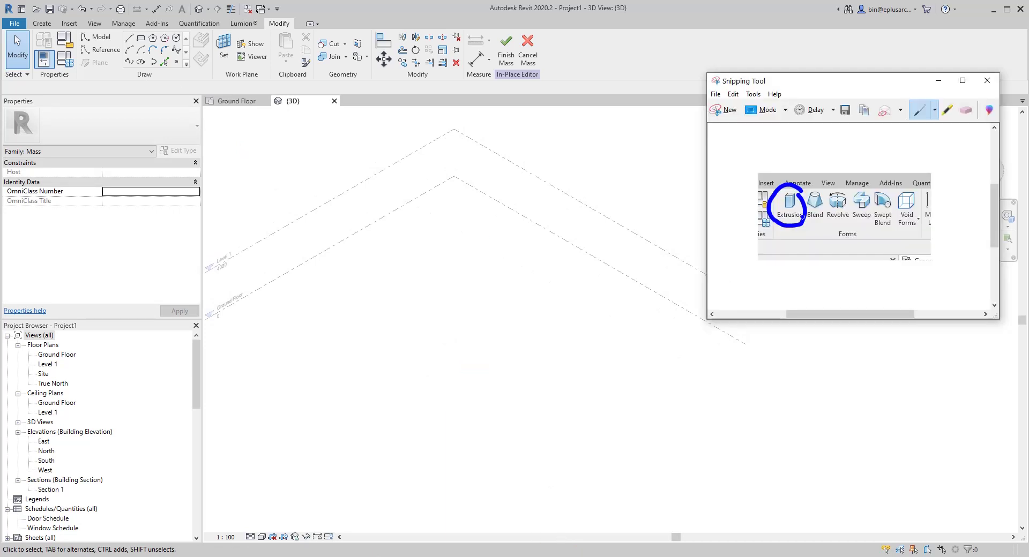
key("alt+Tab")
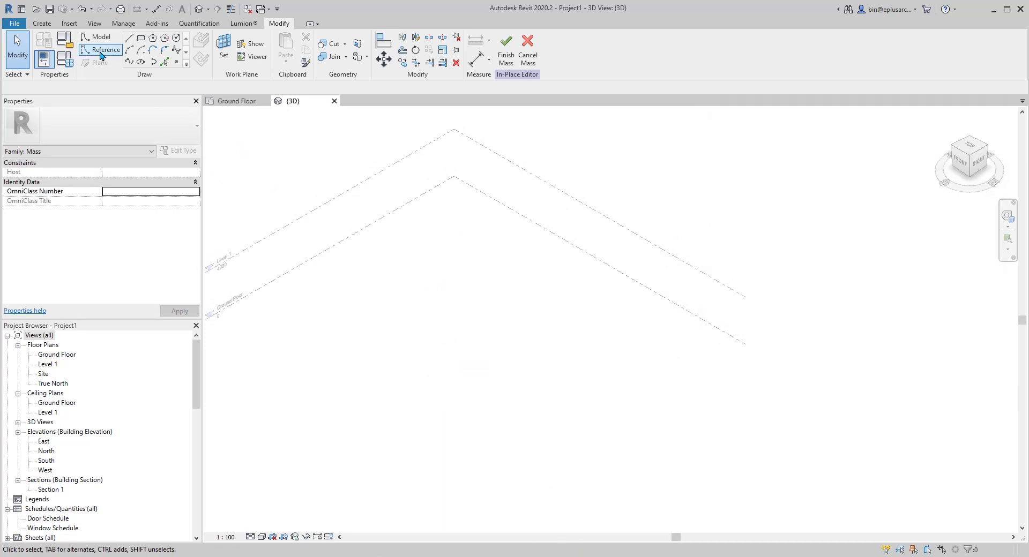
Draw a single diagonal reference line in the 3D view and create a vertical surface form from it.
left_click(101, 52)
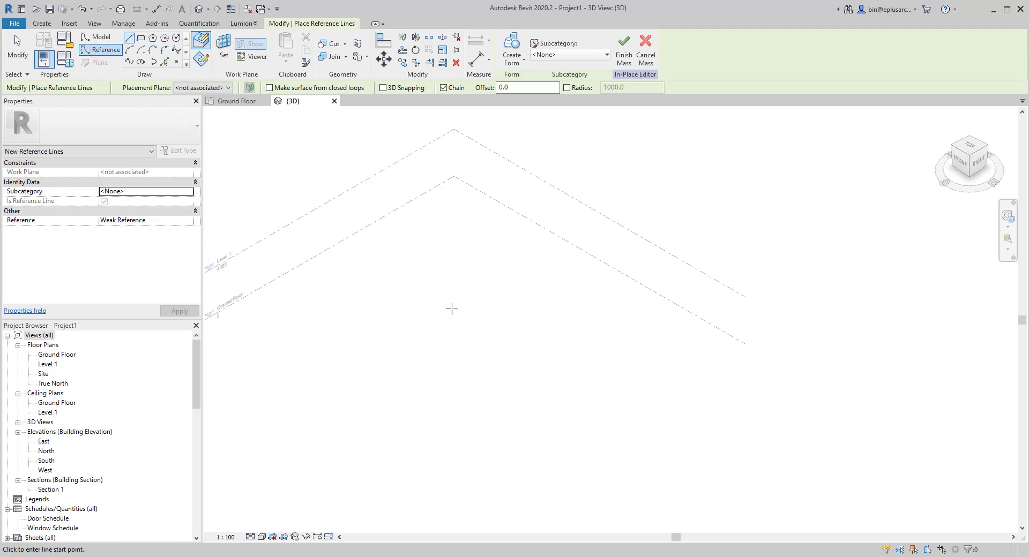
mouse_move(452, 309)
middle_mouse_down()
mouse_move(447, 320)
mouse_move(471, 318)
middle_mouse_up()
left_click(129, 41)
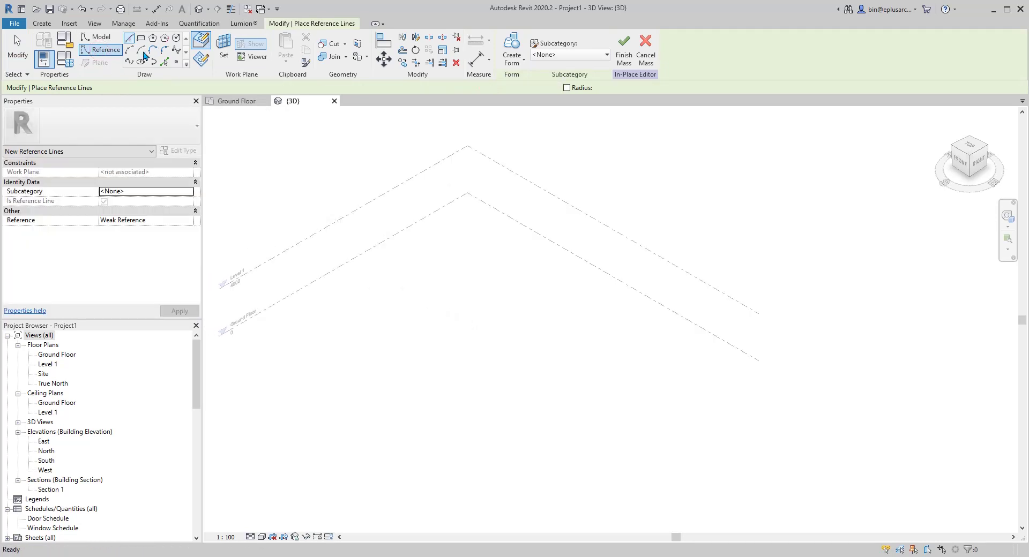
left_click(411, 326)
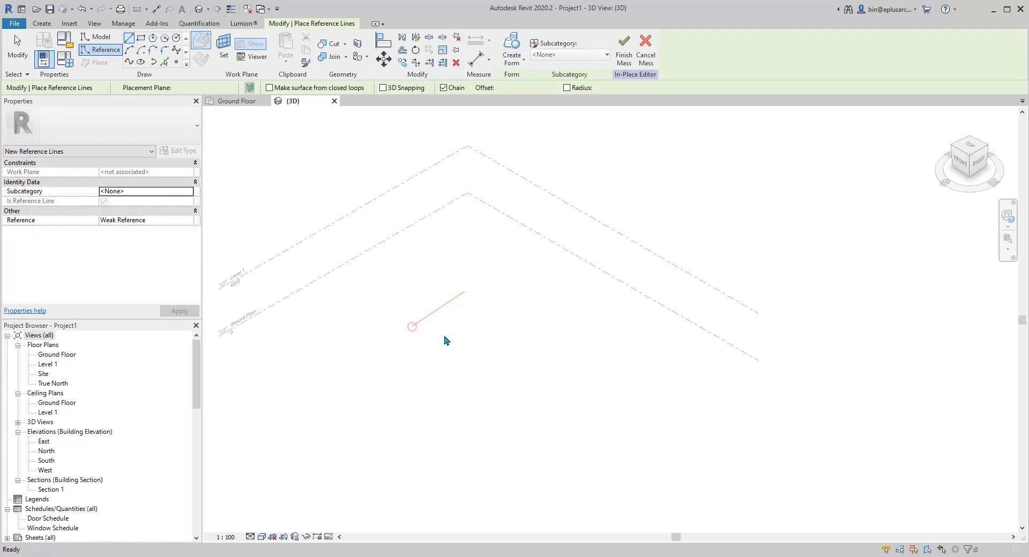
key("Escape")
key("Escape")
left_click(512, 51)
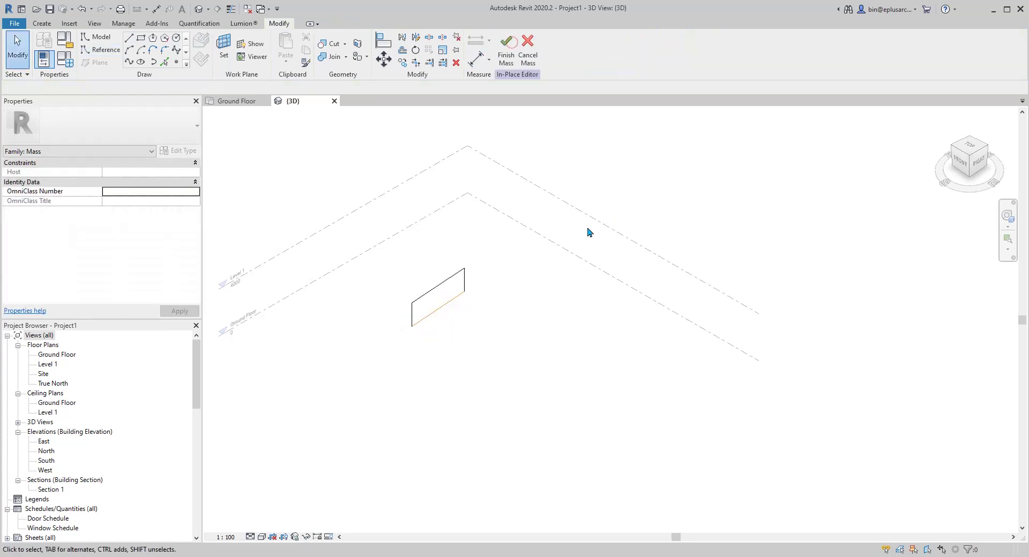
Pull the surface's top edge up and tilt it until the side edges are about 5895 mm long.
left_click(437, 292)
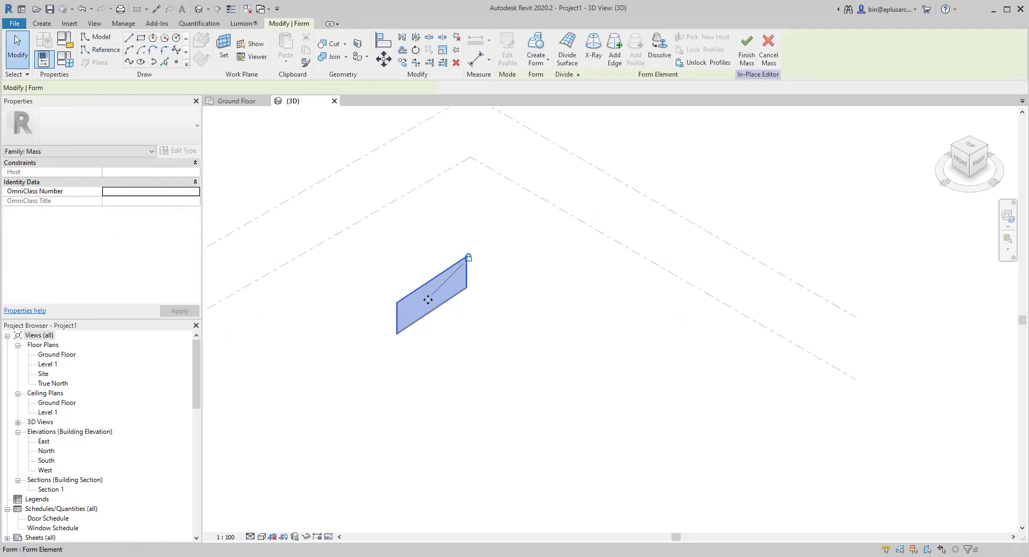
left_click(485, 334)
scroll(458, 300, "up", 3)
left_click(436, 307)
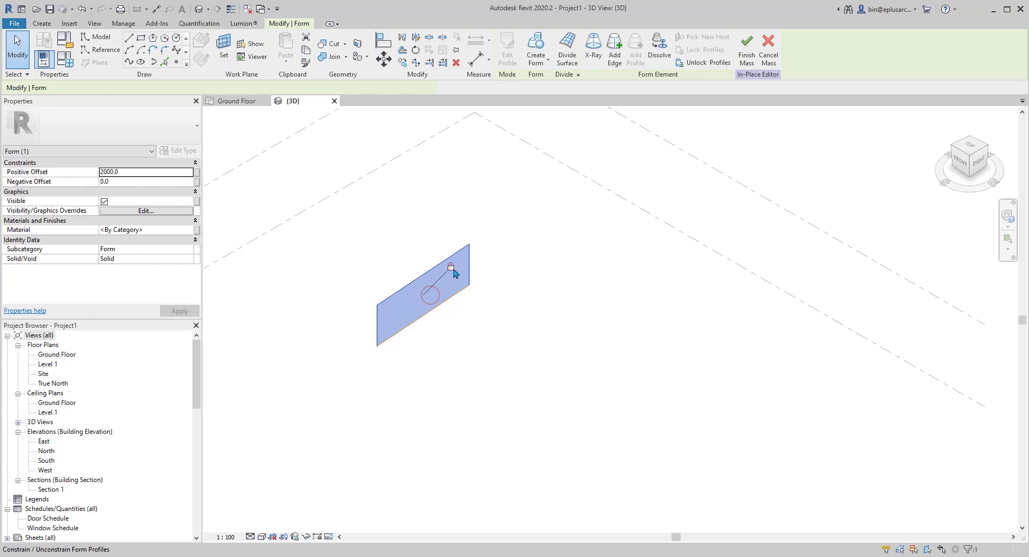
left_click(462, 316)
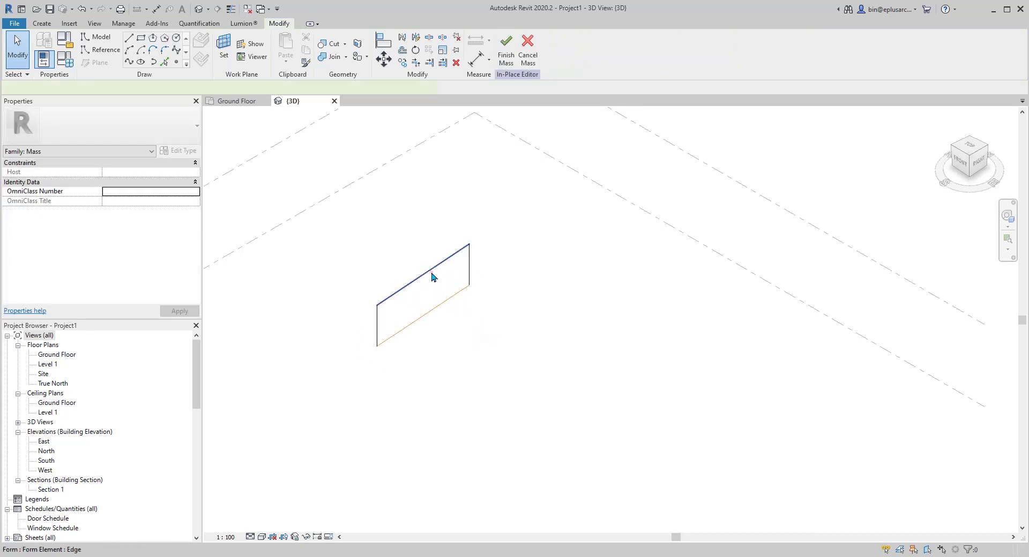
left_click(431, 273)
left_click_drag(424, 250, 416, 192)
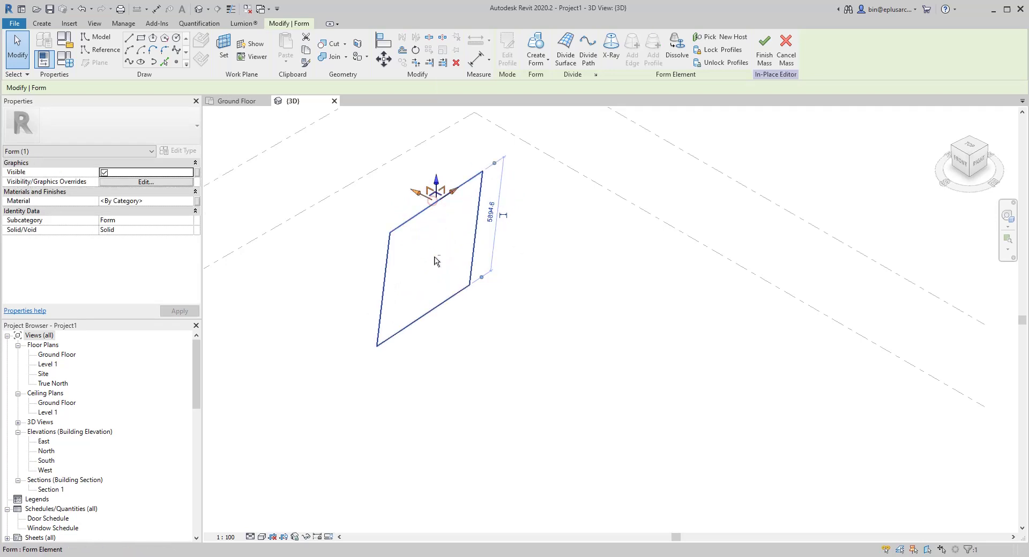
Add a profile across the tilted surface about halfway up.
mouse_move(434, 257)
middle_mouse_down("shift")
mouse_move(520, 254)
mouse_move(426, 249)
middle_mouse_up("shift")
left_click(652, 58)
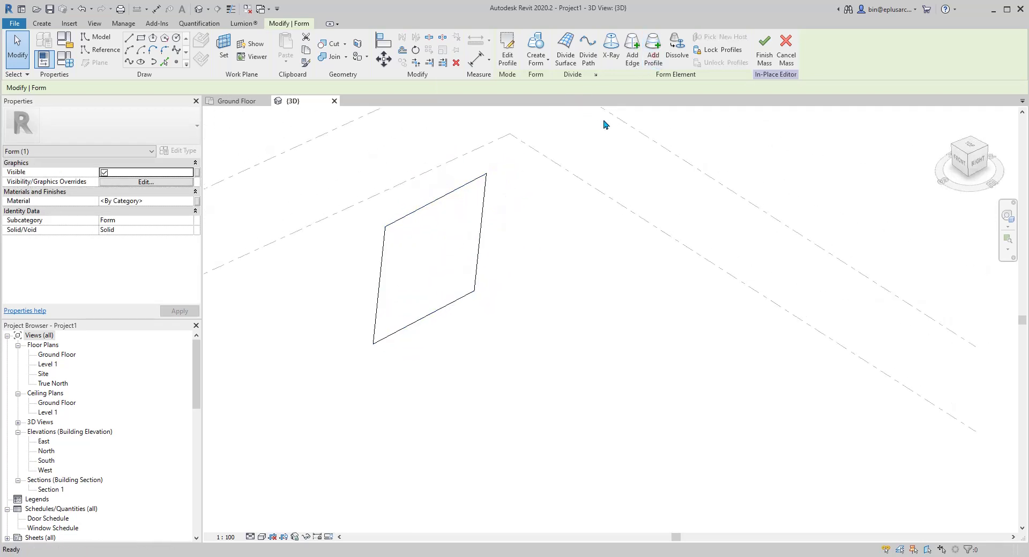
left_click(436, 258)
key("Escape")
Pull the surface's middle profile outward to bend the flat surface into a curve, and deselect it.
left_click(445, 252)
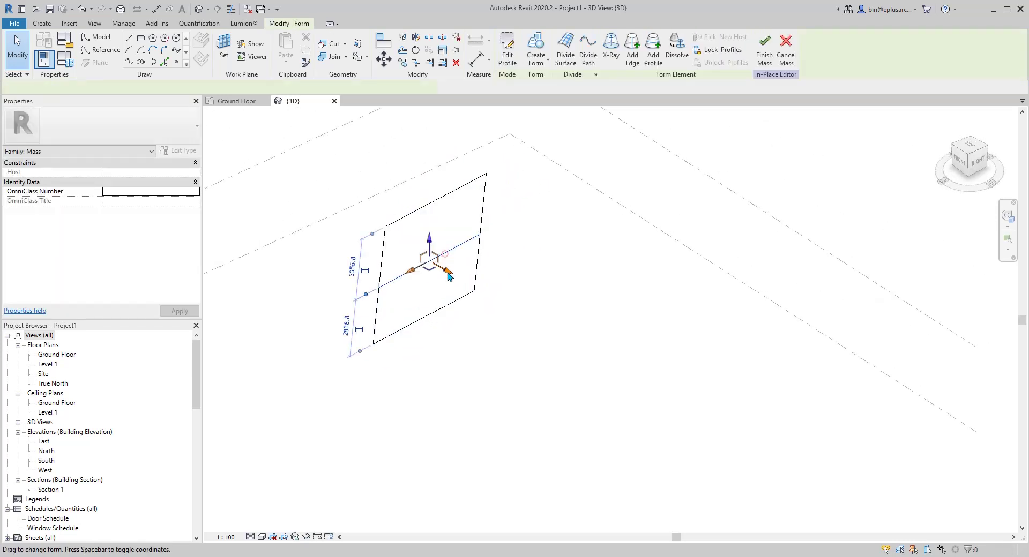
left_click_drag(449, 275, 488, 303)
middle_click_drag(487, 303, 423, 338, "shift")
left_click(535, 348)
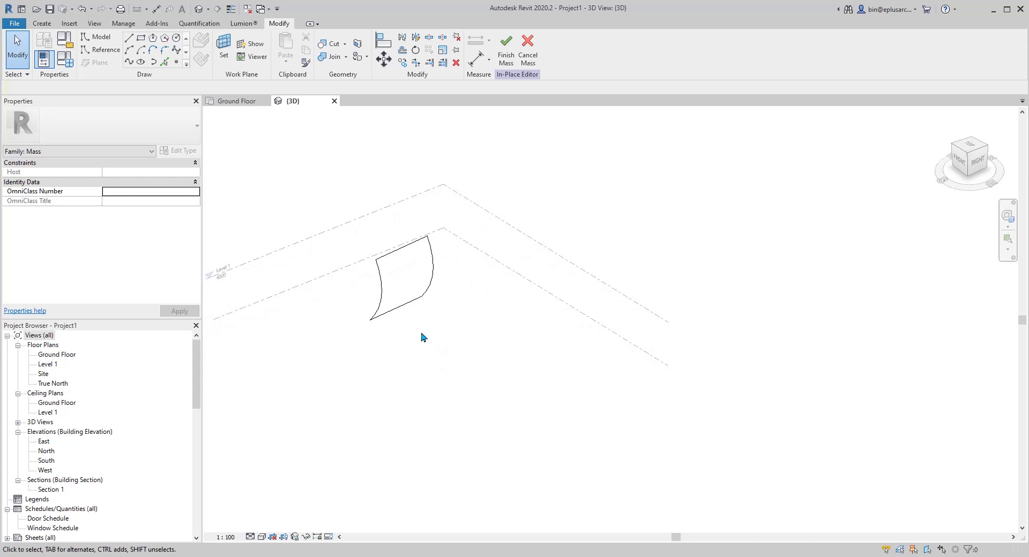
Draw a six-sided reference-line polygon with sides about 3400 mm beside the curved surface and create a solid form from it.
left_click(99, 52)
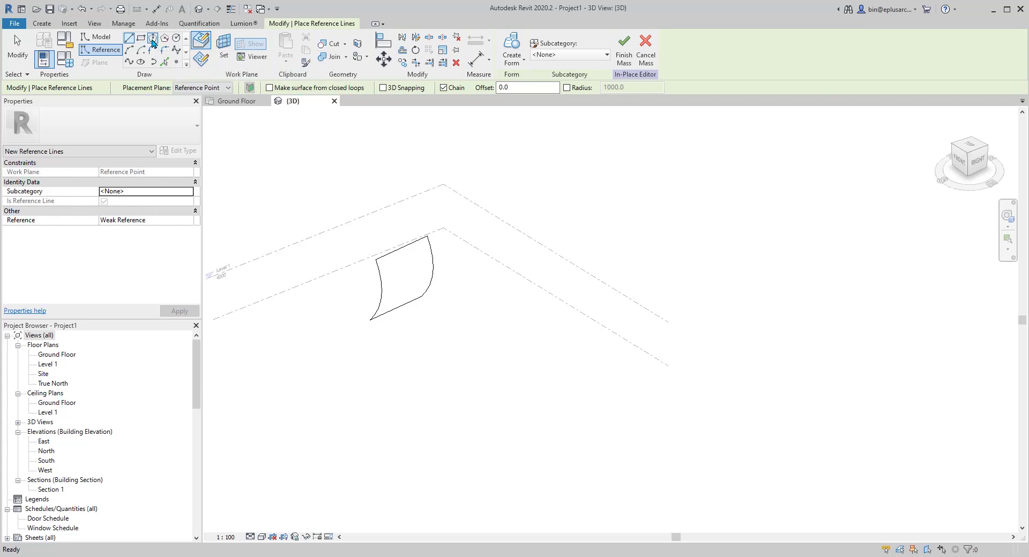
left_click(153, 38)
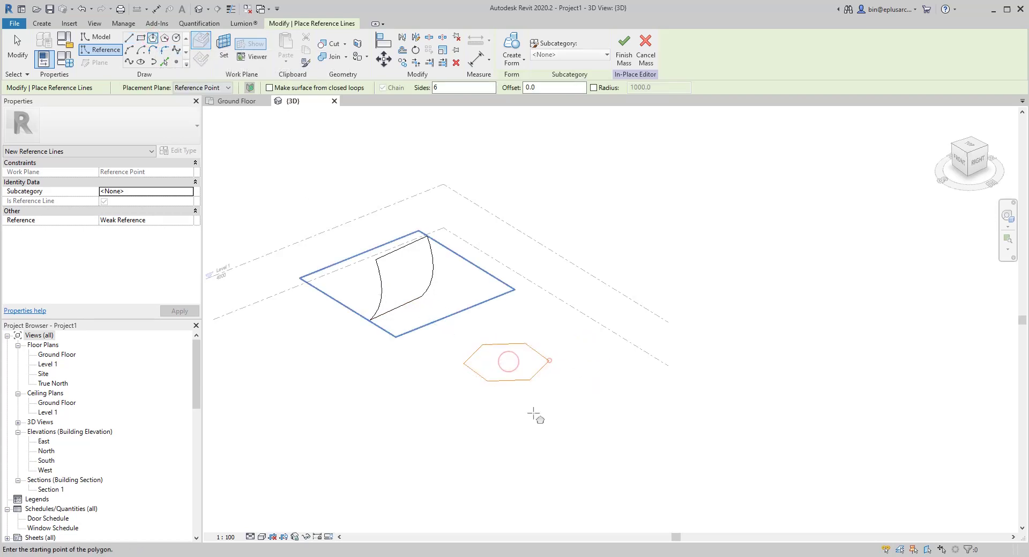
key("Escape")
key("Tab")
left_click(538, 372)
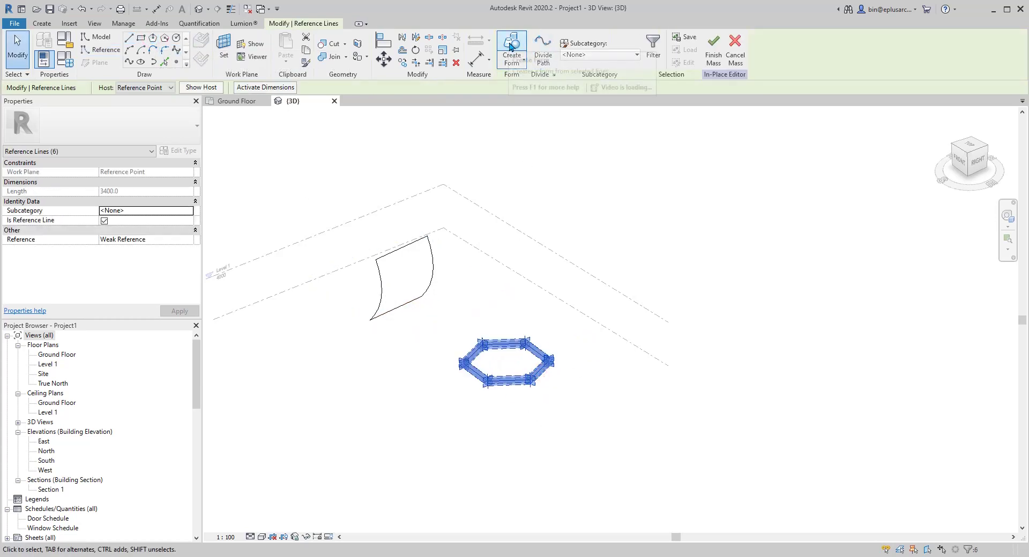
left_click(511, 47)
left_click(500, 412)
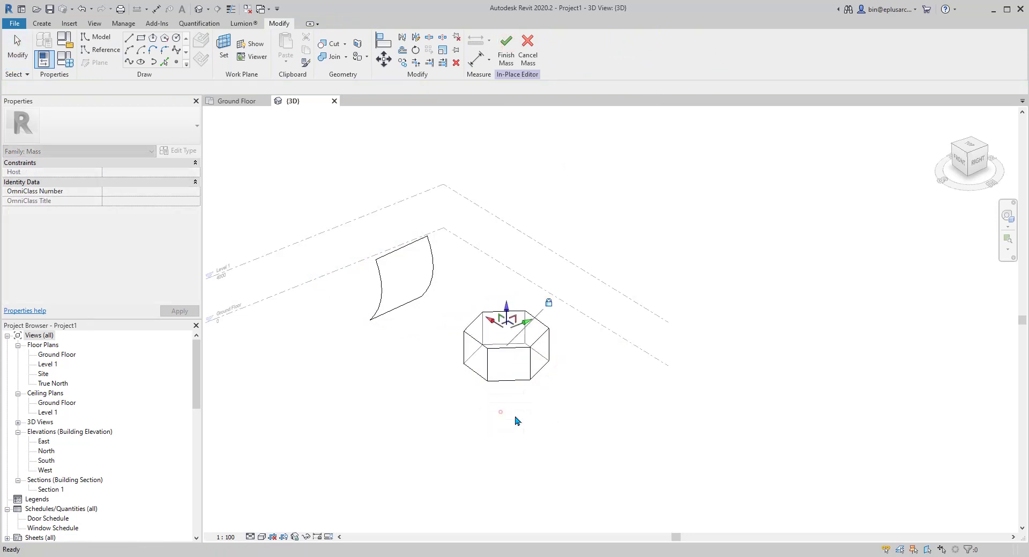
Raise the hexagonal prism's top face to a height of about 6867 mm.
left_click(614, 403)
left_click(511, 334)
left_click_drag(507, 306, 524, 277)
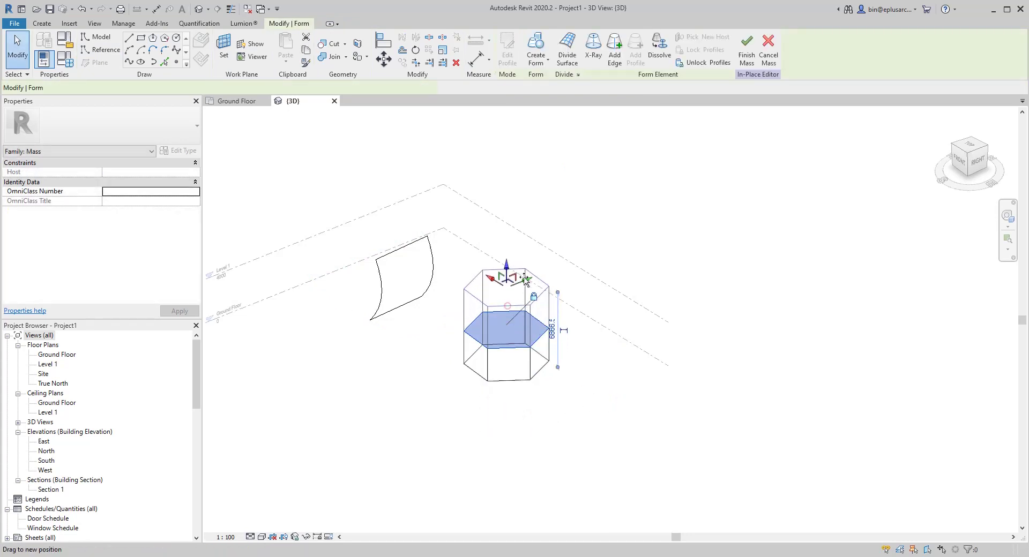
middle_click_drag(603, 349, 538, 349, "shift")
scroll(581, 345, "up", 1)
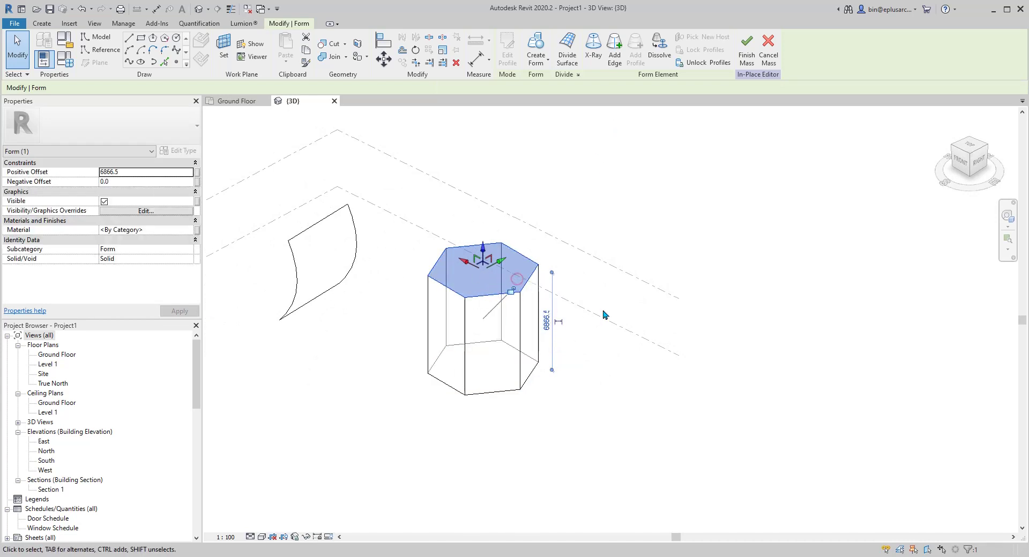
Rotate the prism's top face about its center to twist the form.
left_click(497, 275)
key("o")
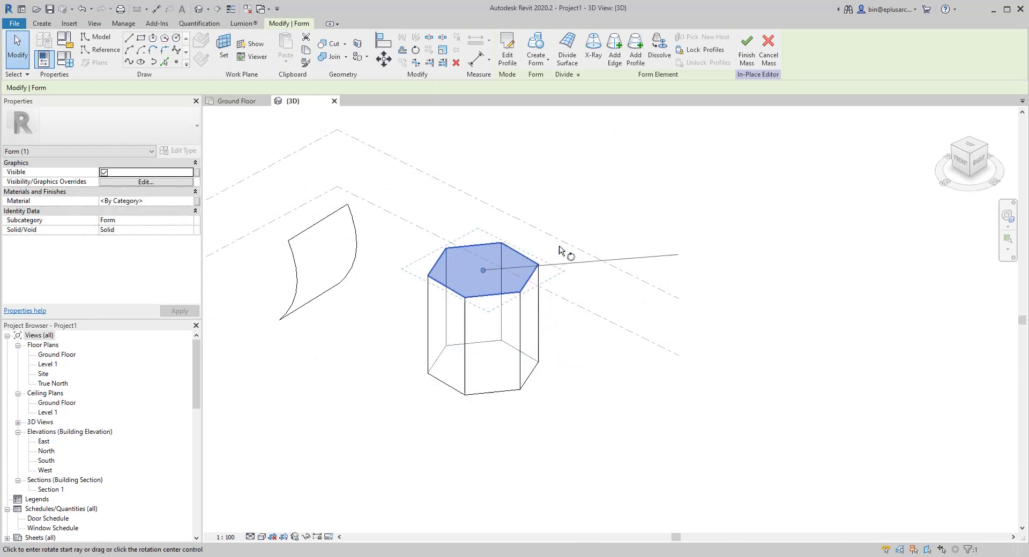
left_click(577, 230)
left_click(563, 182)
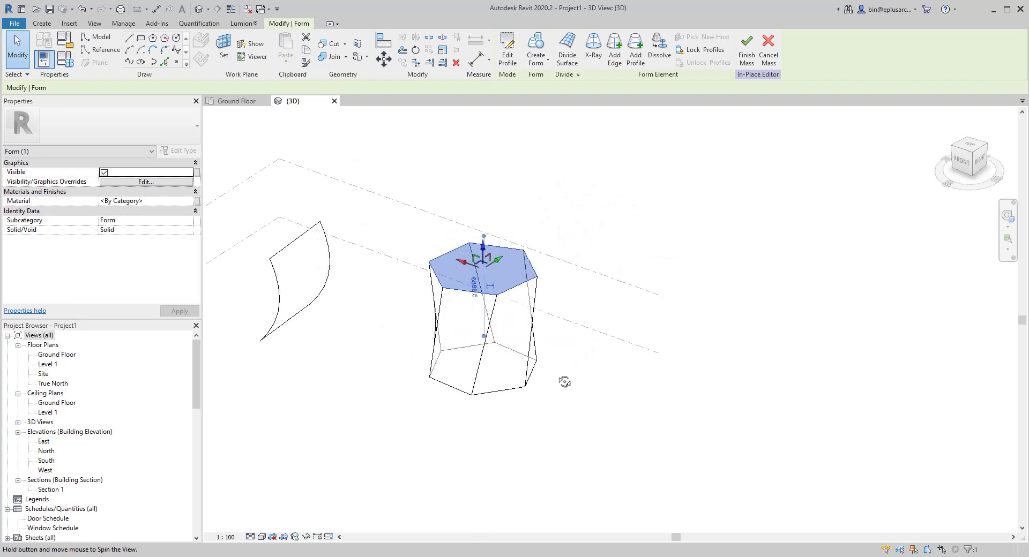
Scale the twisted form's top face down about its center to taper the form.
key("r")
key("e")
left_click(483, 270)
left_click(542, 258)
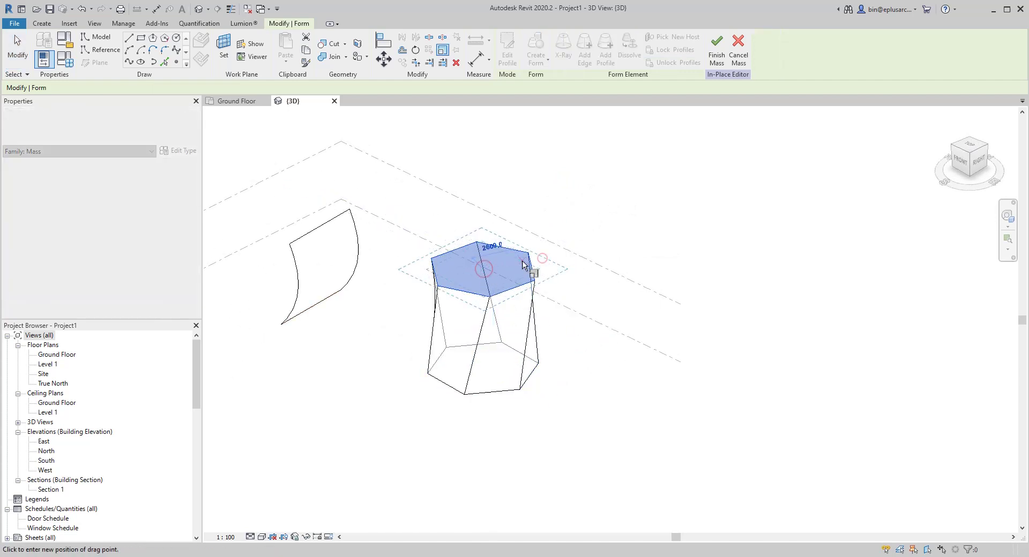
left_click(522, 261)
Add an intermediate profile around the tapered hexagonal form, roughly halfway up.
middle_click_drag(556, 333, 579, 325, "shift")
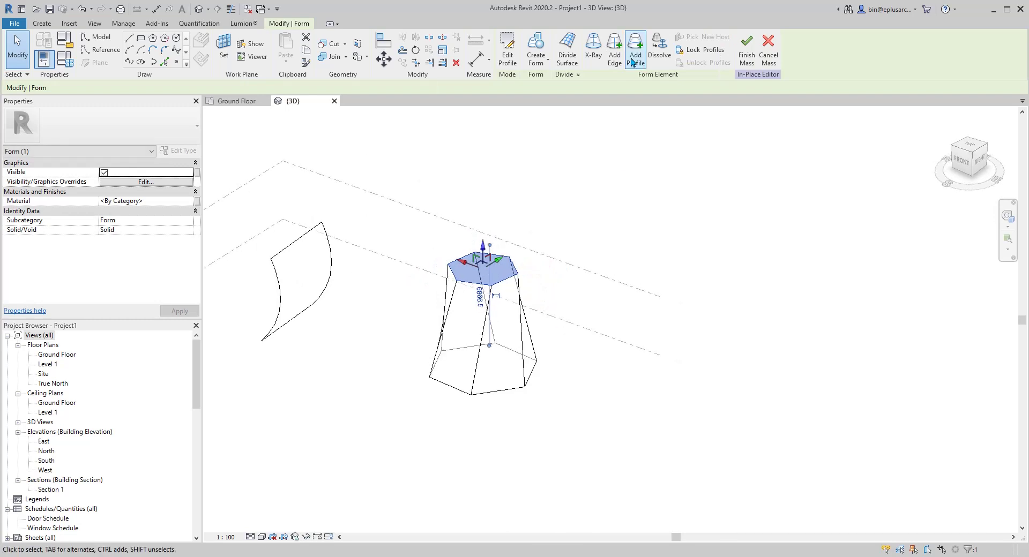
left_click(633, 56)
left_click(506, 324)
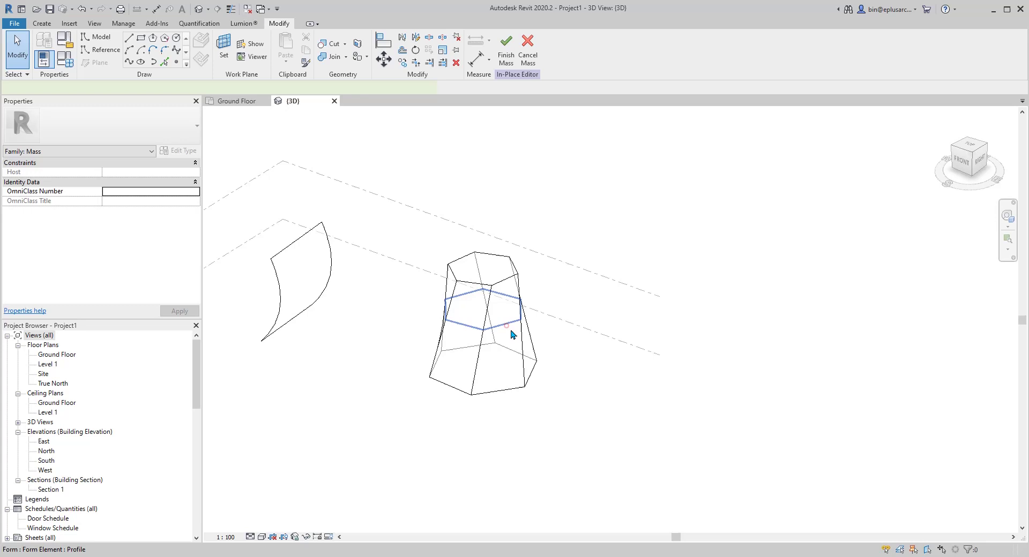
Shift the intermediate profile sideways to bend the tapered hexagonal form into a curve.
left_click(512, 333)
left_click_drag(519, 328, 513, 341)
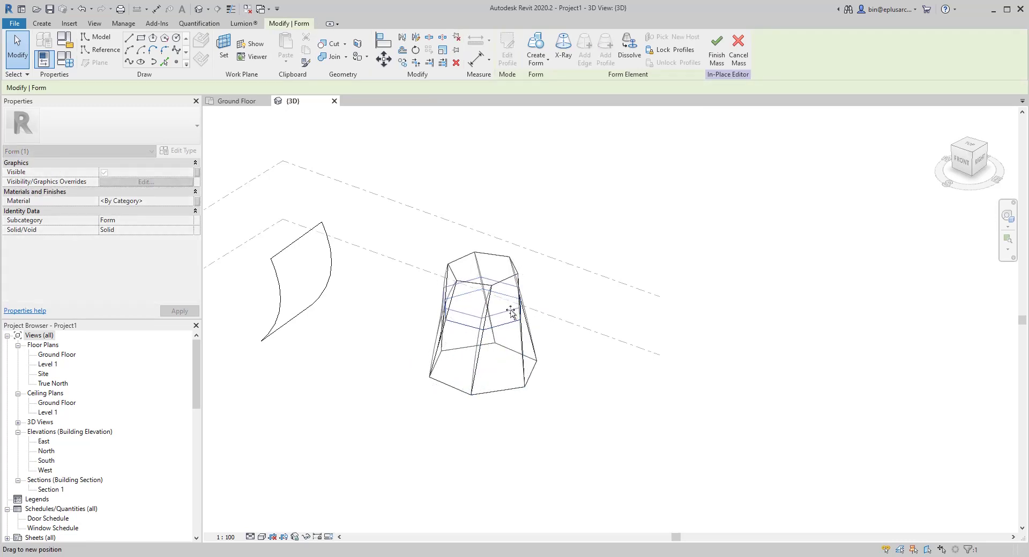
key("Escape")
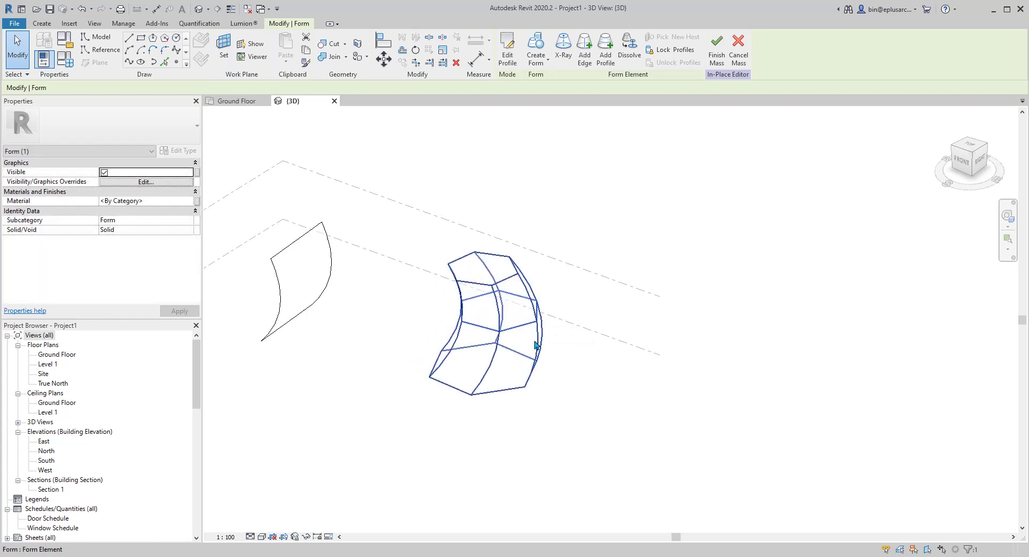
middle_click_drag(531, 328, 617, 345, "shift")
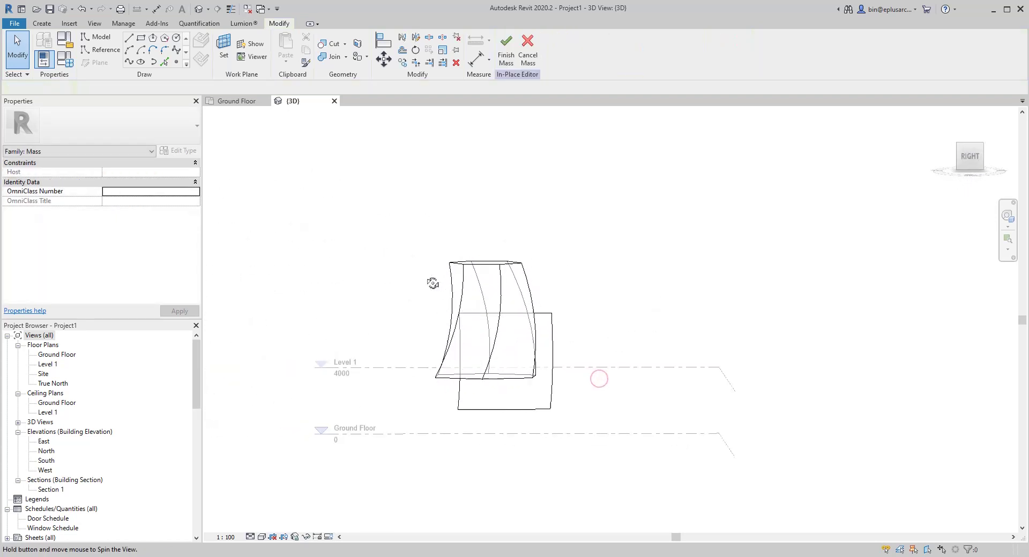
middle_click_drag(432, 284, 481, 378, "shift")
scroll(475, 370, "down", 3)
middle_click_drag(404, 340, 420, 345)
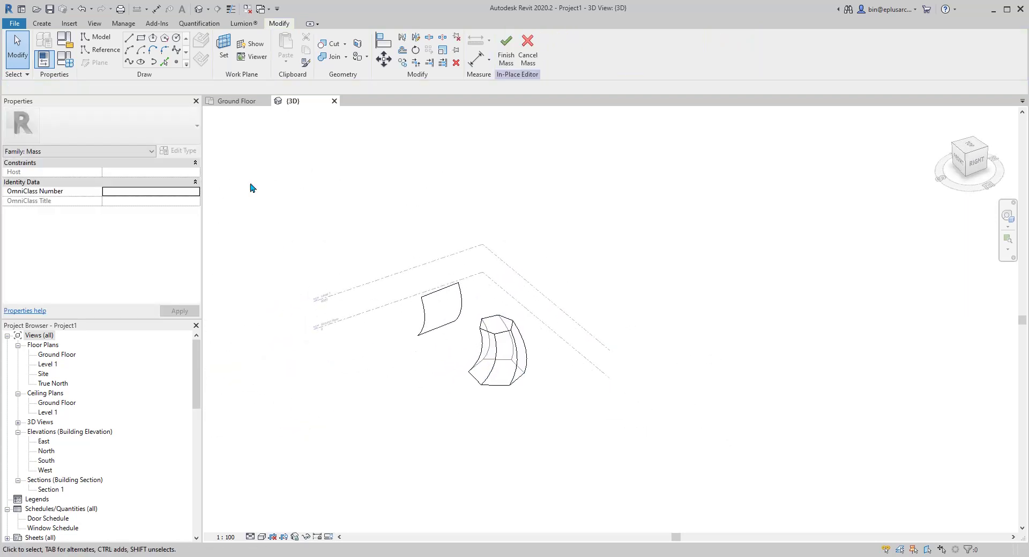
middle_click_drag(348, 241, 361, 252, "shift")
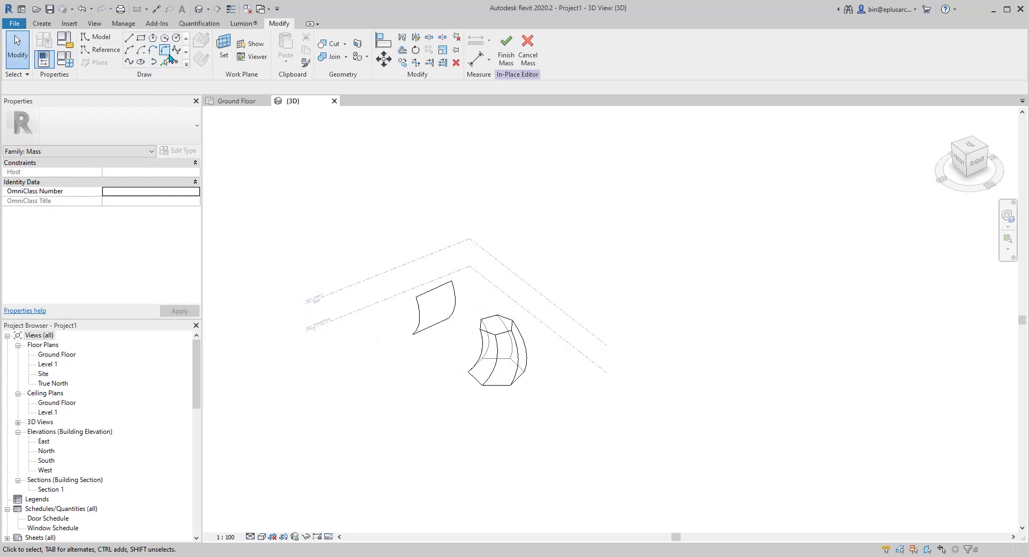
Draw an S-shaped four-point spline reference line about 26234 mm long in front of the hexagonal form.
left_click(109, 56)
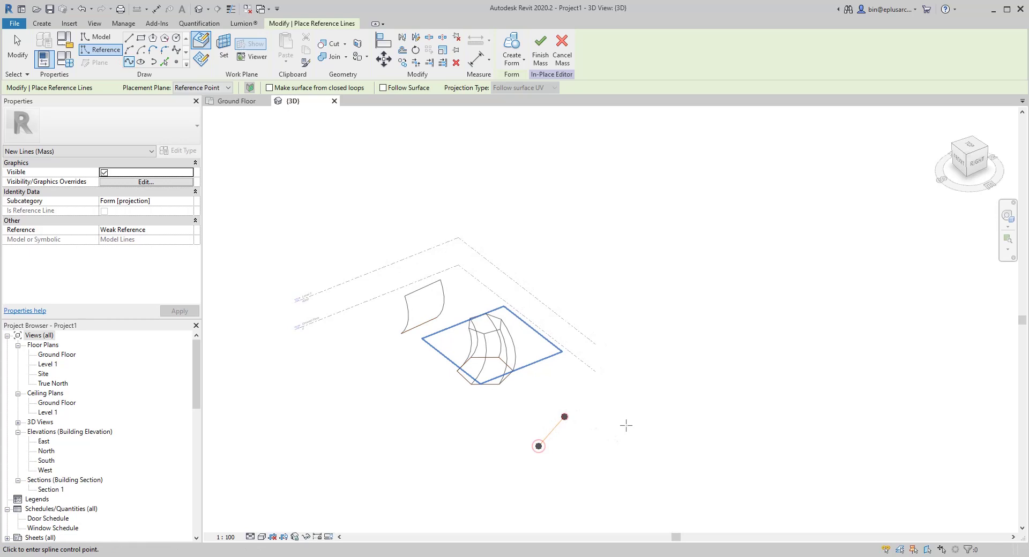
left_click(664, 372)
key("Escape")
key("Escape")
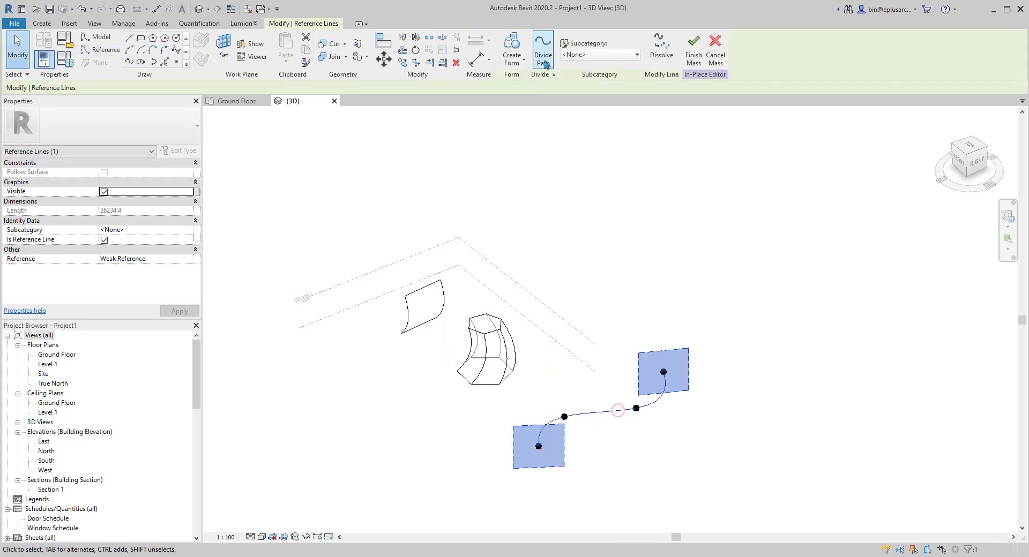
Create a vertical surface form from the S-shaped spline reference line.
left_click(513, 48)
middle_click_drag(778, 363, 608, 352, "shift")
left_click(666, 361)
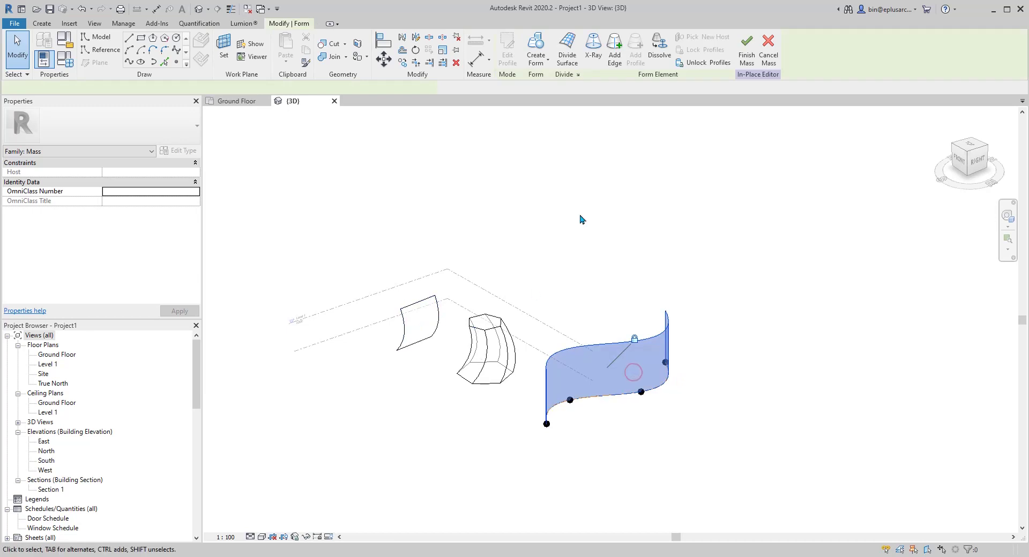
left_click(669, 461)
scroll(667, 457, "down", 1)
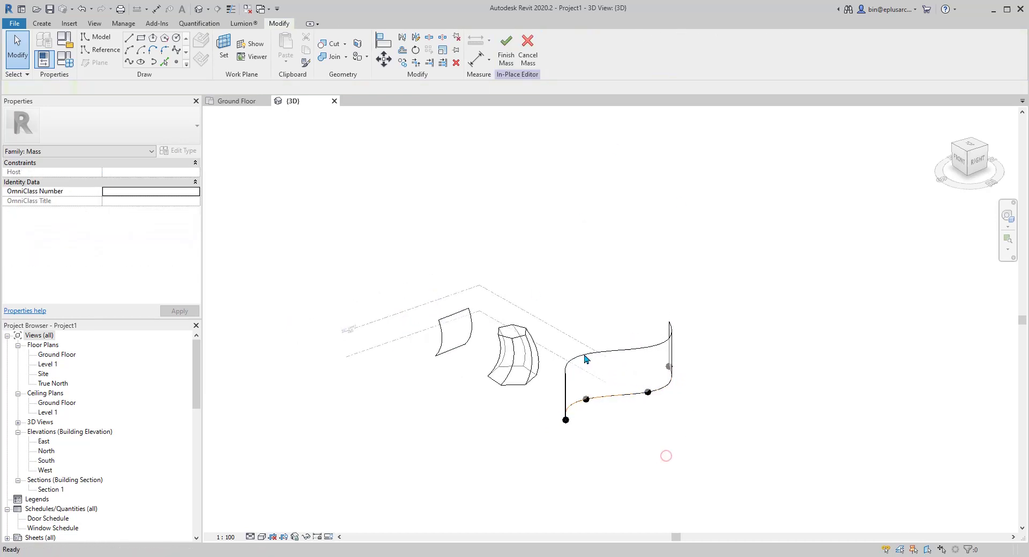
middle_click_drag(403, 240, 487, 416, "shift")
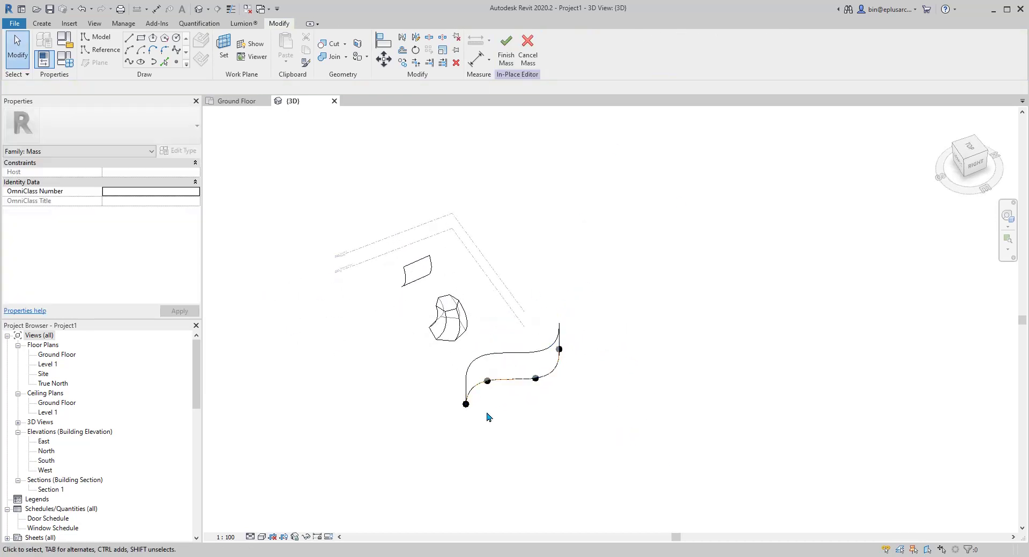
Switch to Snipping Tool to review the Extrusion tool in the captured toolbar, and return to Revit to examine the hexagonal form.
left_click(342, 556)
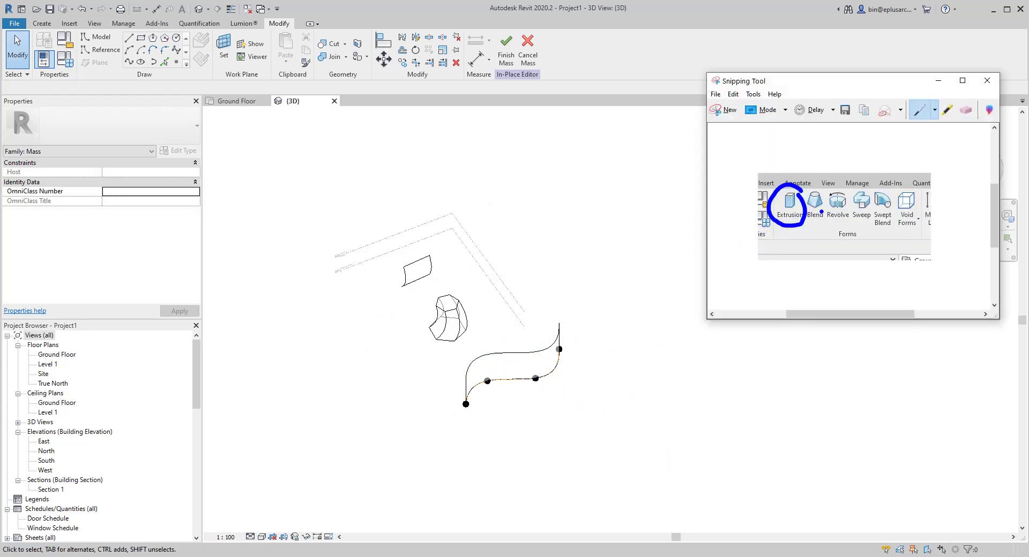
left_click(440, 343)
scroll(475, 325, "up", 2)
mouse_move(480, 341)
middle_mouse_down("shift")
mouse_move(519, 351)
mouse_move(480, 329)
mouse_move(491, 343)
mouse_move(489, 324)
middle_mouse_up("shift")
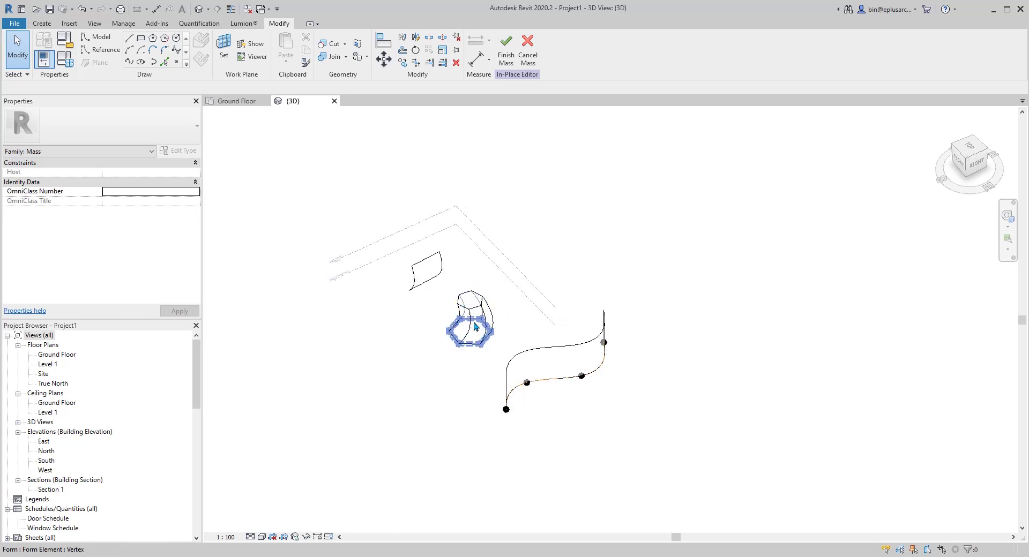
middle_click_drag(471, 302, 427, 284)
middle_click_drag(229, 131, 278, 135)
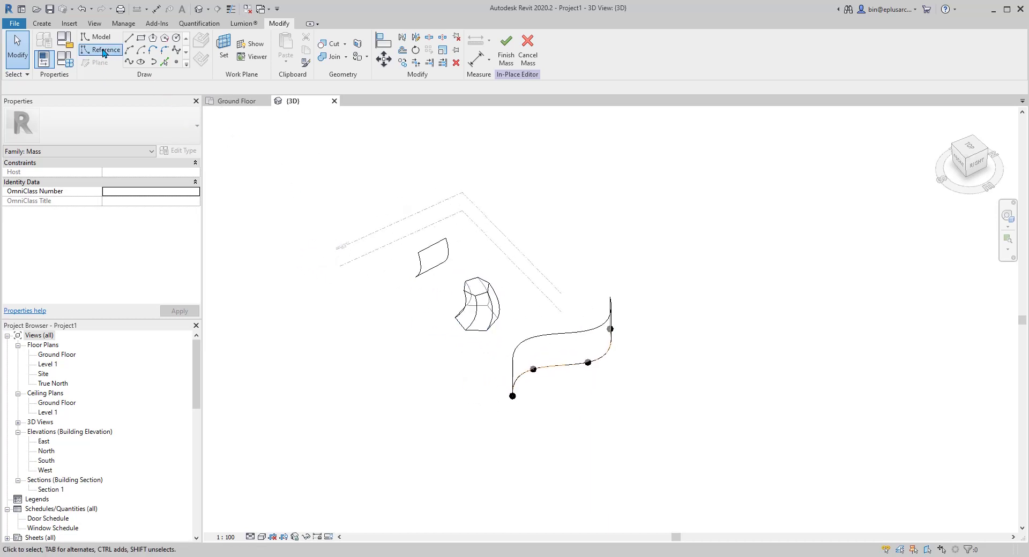
Draw a reference-line circle with a radius of about 4000 mm on the Ground Floor level, beside the existing forms.
left_click(103, 51)
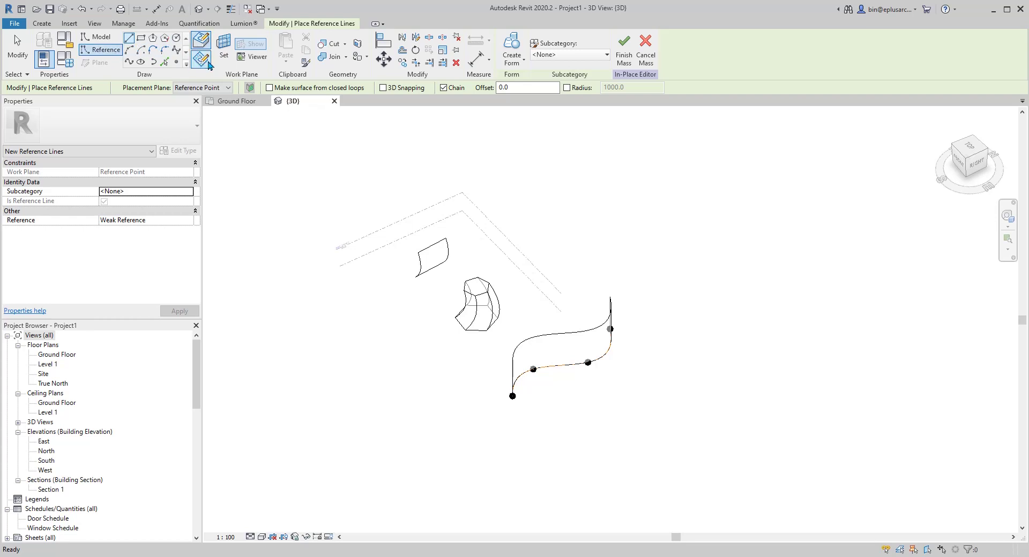
left_click(176, 38)
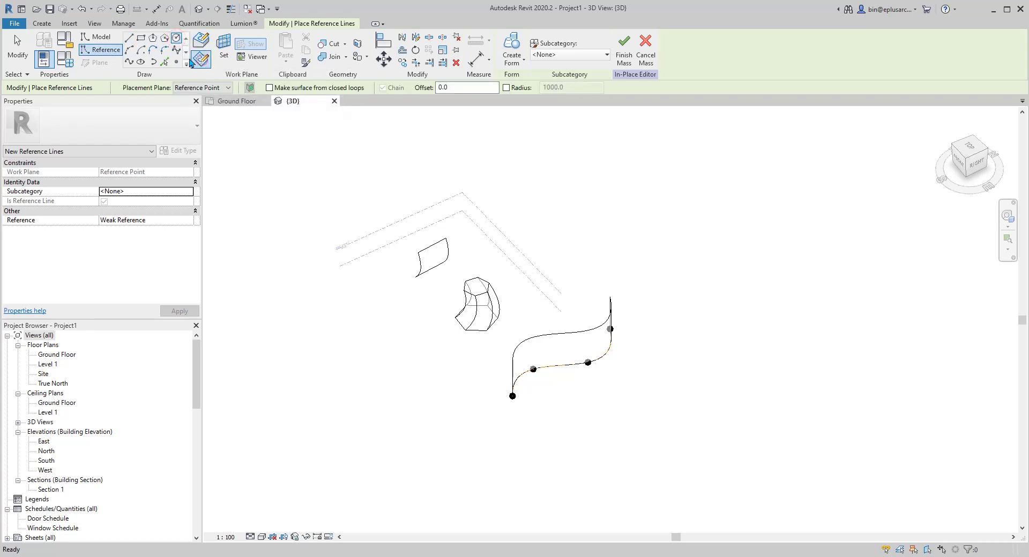
left_click(223, 49)
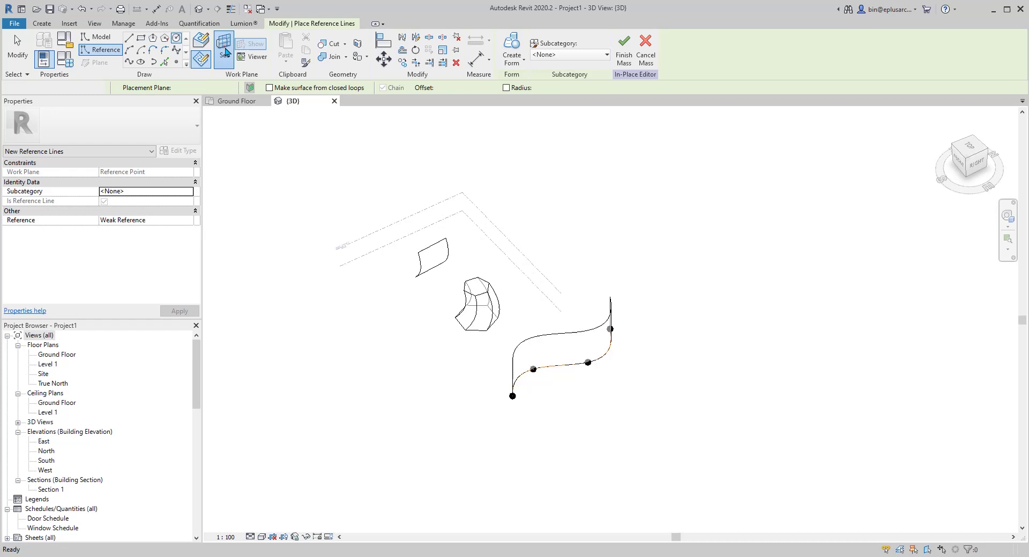
left_click(94, 88)
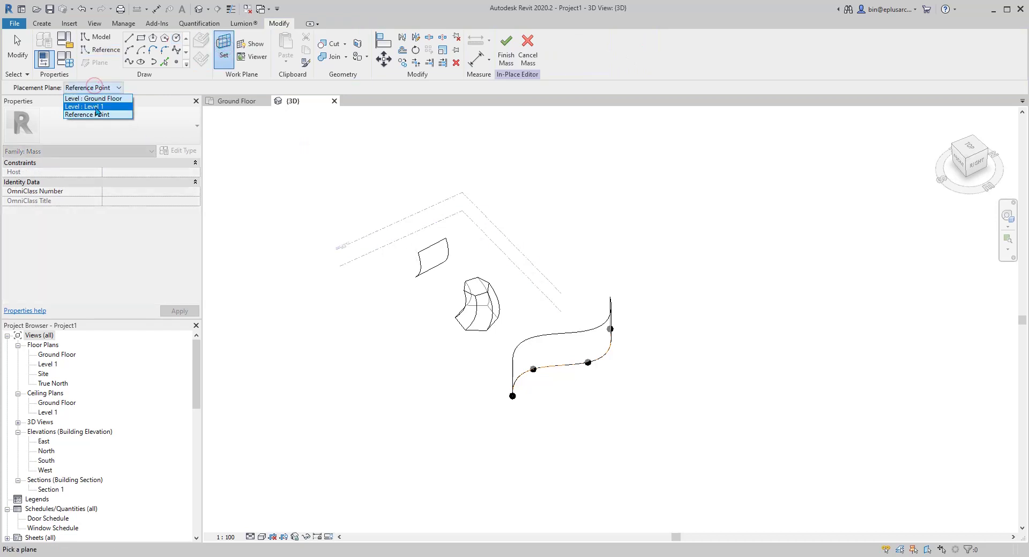
left_click(96, 99)
left_click(364, 321)
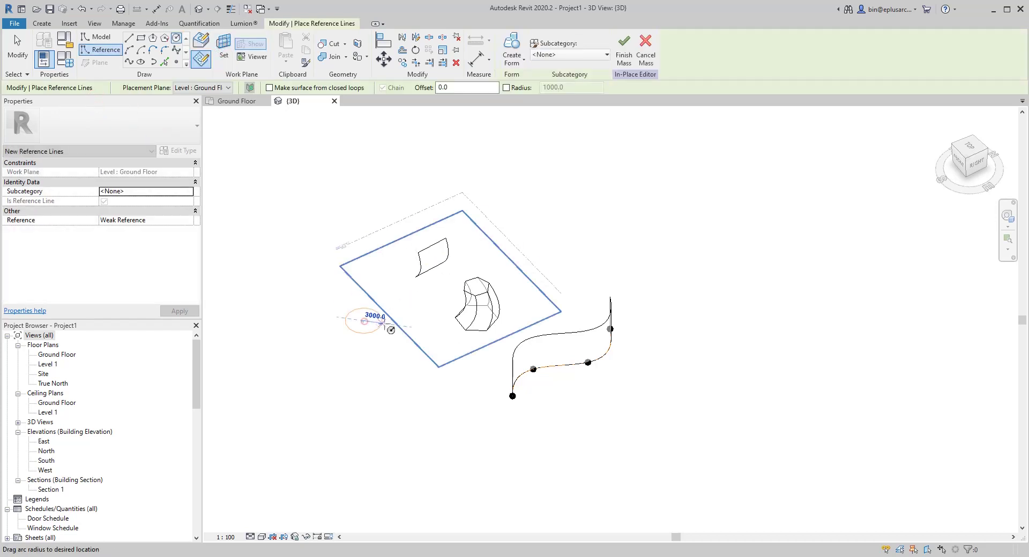
left_click(393, 329)
scroll(343, 268, "up", 2)
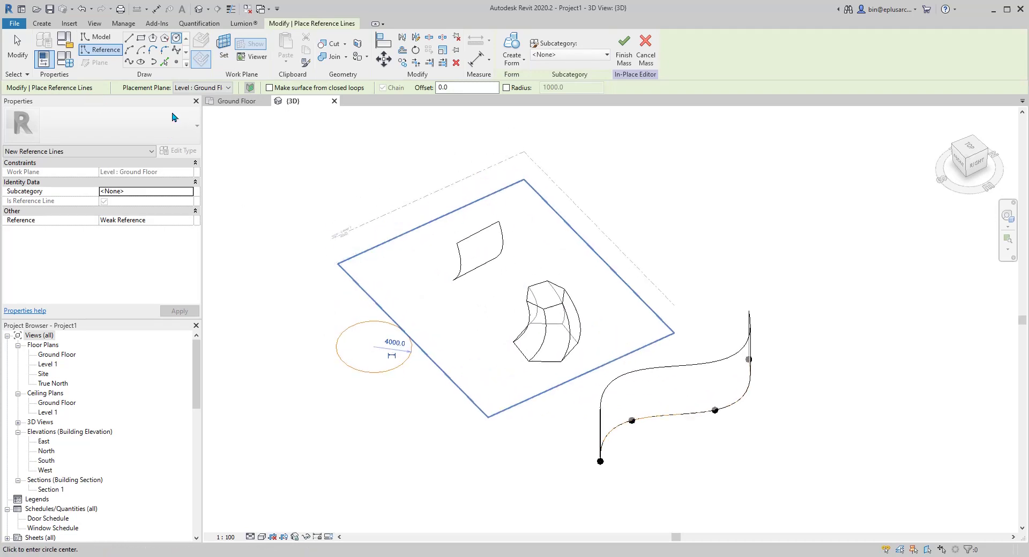
Draw a small reference-line rectangle on Level 1 above the circle.
left_click(141, 38)
key("Escape")
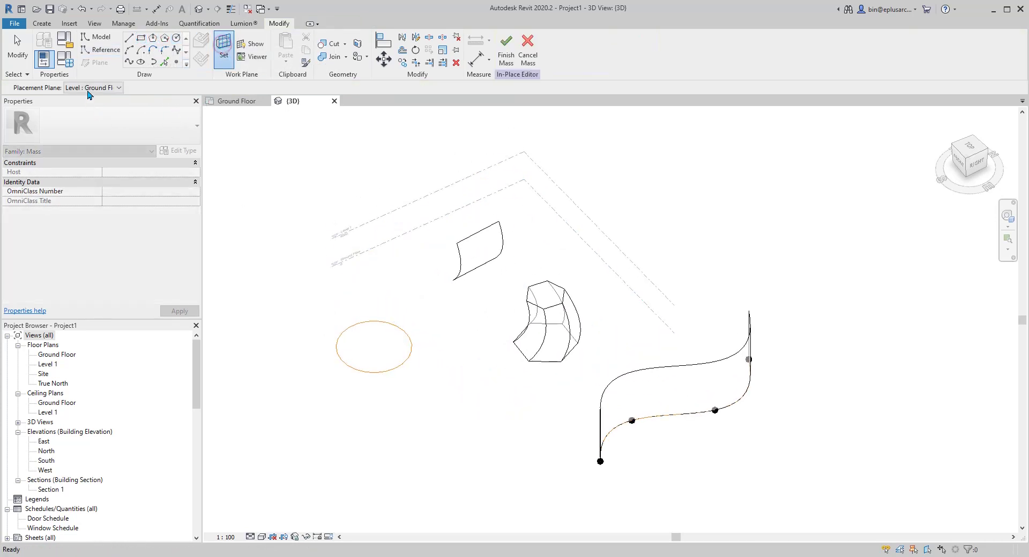
left_click(98, 108)
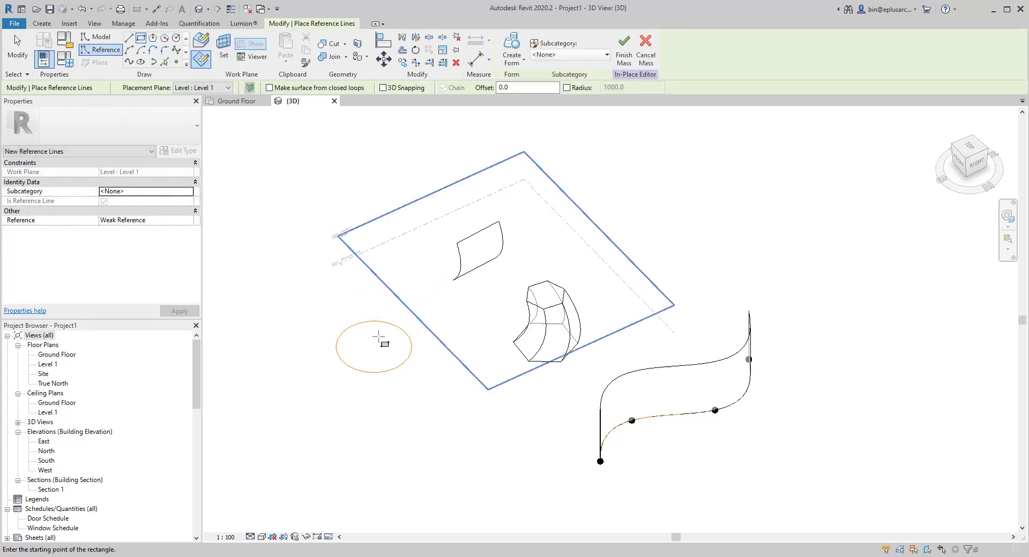
middle_click_drag(403, 332, 379, 334, "shift")
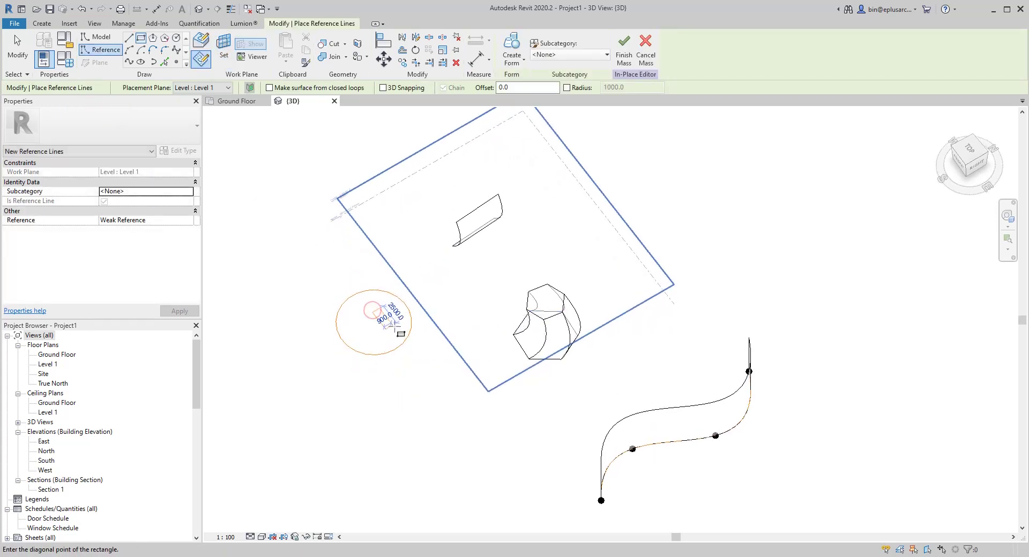
middle_click_drag(410, 351, 466, 236, "shift")
key("Escape")
Create a solid blended form between the Level 1 rectangle and the Ground Floor circle.
key("Tab")
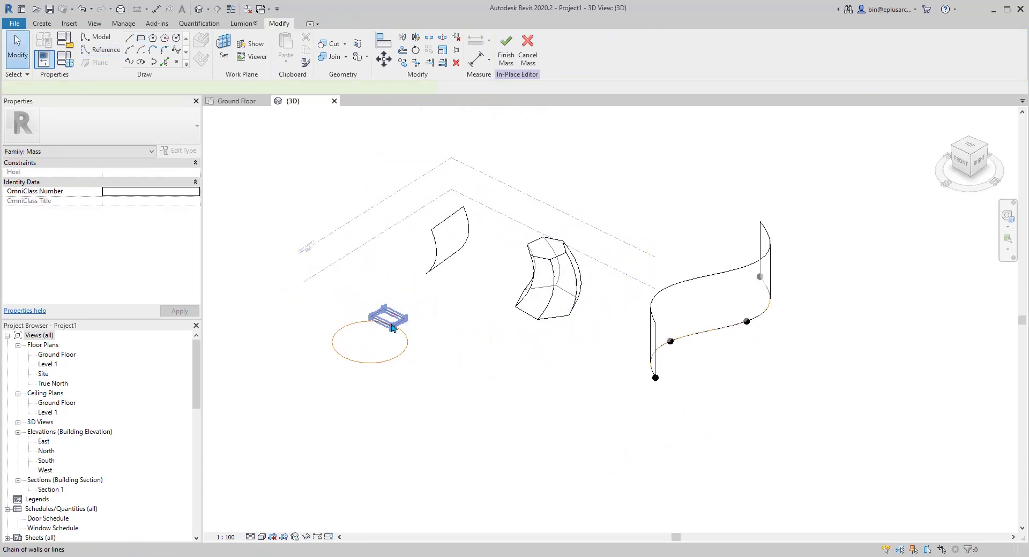
left_click(395, 324)
left_click(351, 327, "ctrl")
left_click(510, 59)
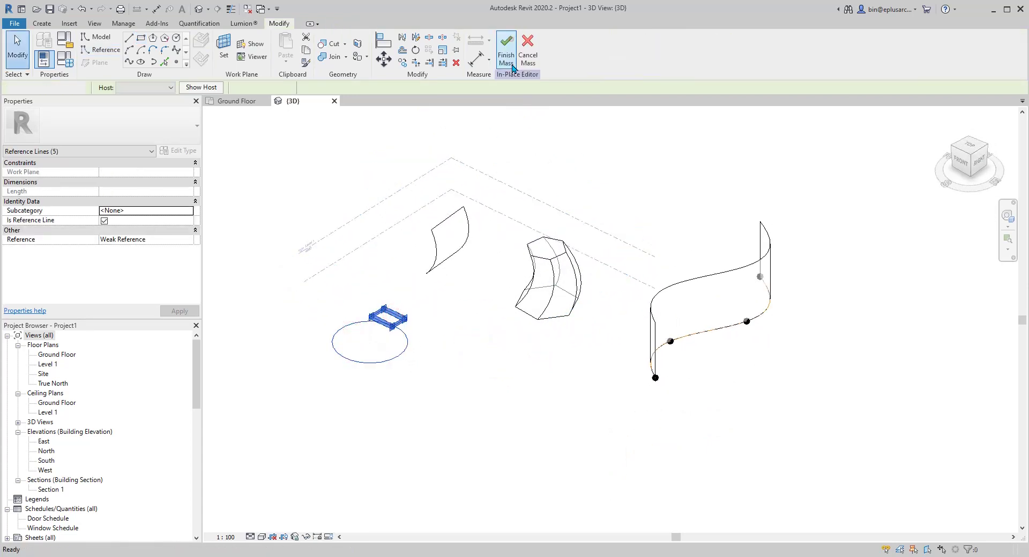
middle_click_drag(455, 339, 390, 332, "shift")
left_click(390, 332)
scroll(392, 321, "up", 3)
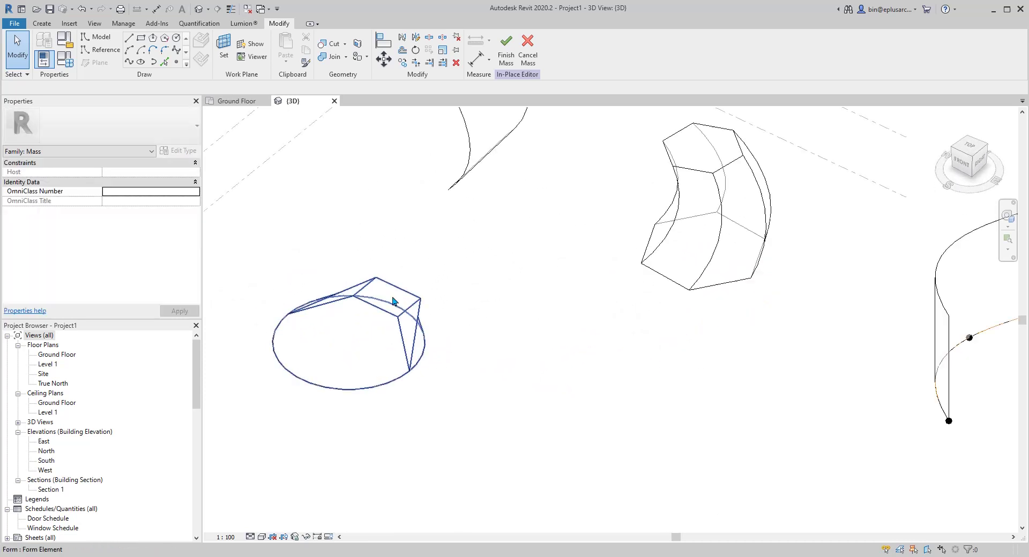
Move the blend's rectangular top outline closer to the middle of the circular base.
left_click(393, 298)
middle_click_drag(413, 296, 457, 242, "shift")
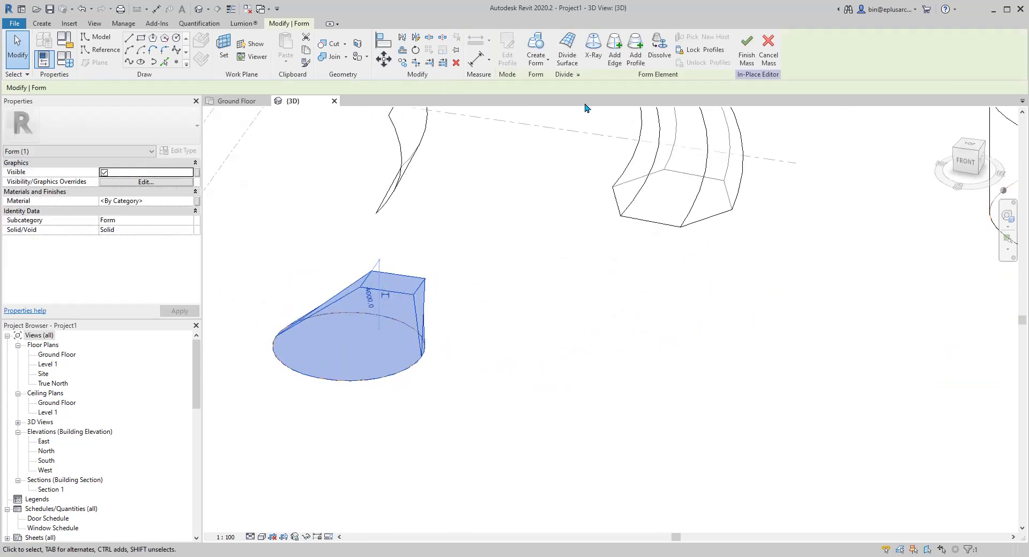
left_click(417, 275)
key("Escape")
key("Tab")
left_click(407, 277)
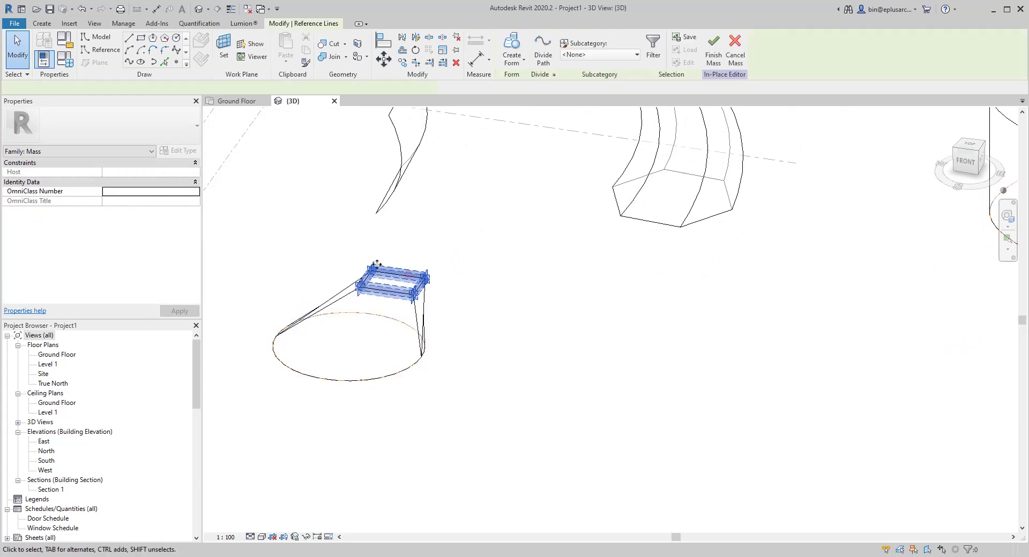
middle_click_drag(406, 277, 423, 253, "shift")
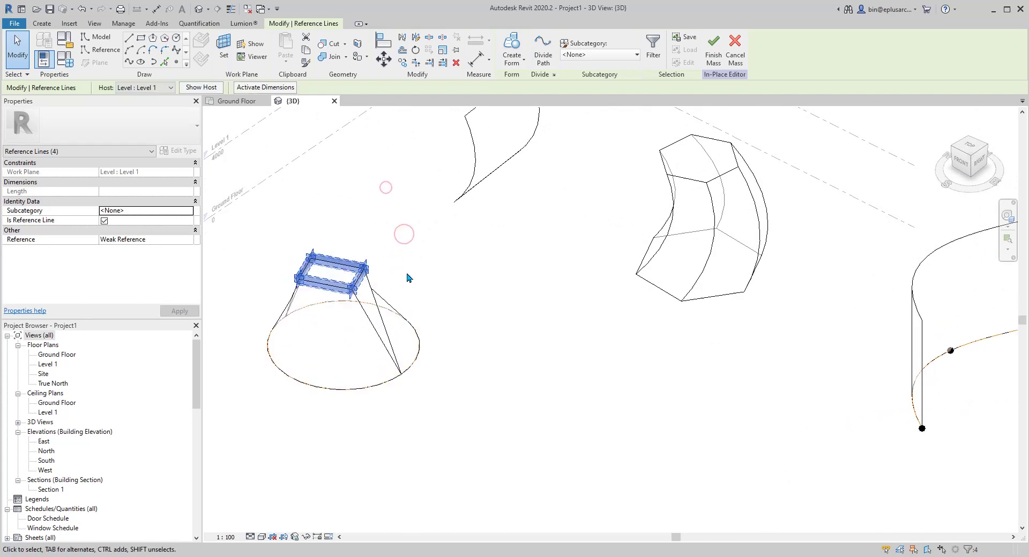
middle_click_drag(409, 278, 482, 369, "shift")
left_click(481, 313)
Switch to Snipping Tool to review the Blend and Revolve tools in the captured toolbar, and return to the Revit model.
scroll(457, 322, "down", 4)
left_click(432, 556)
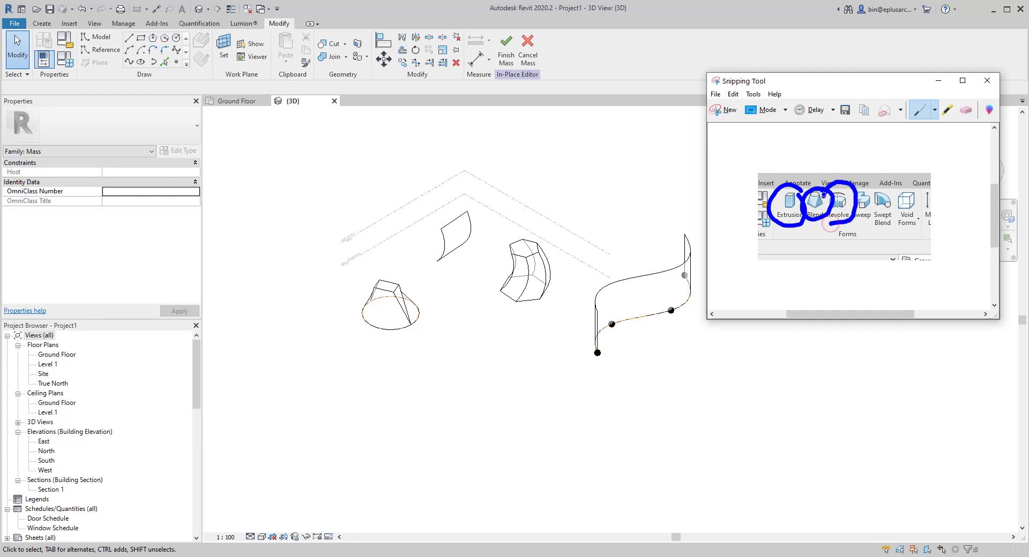
key("alt+Tab")
scroll(466, 368, "up", 2)
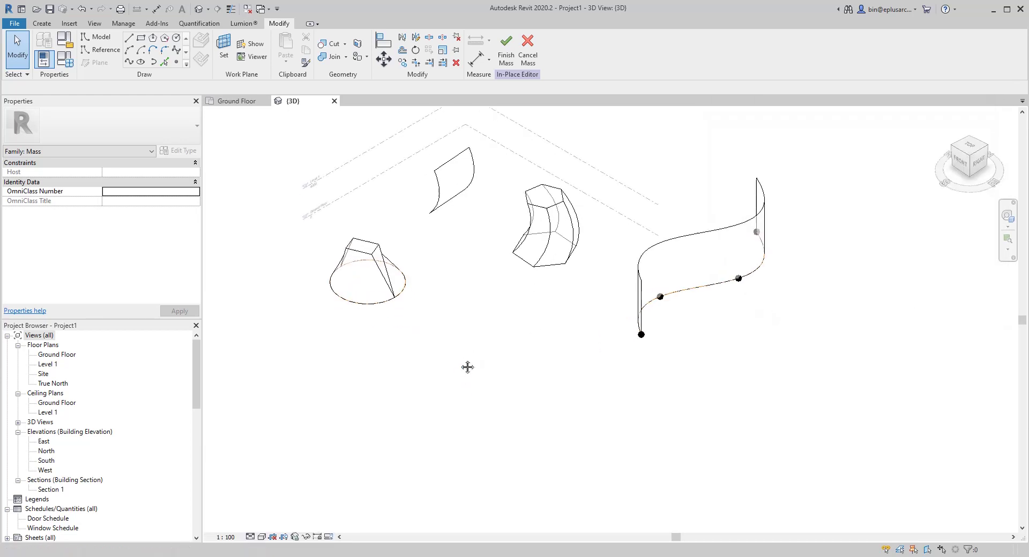
middle_click_drag(409, 336, 403, 343)
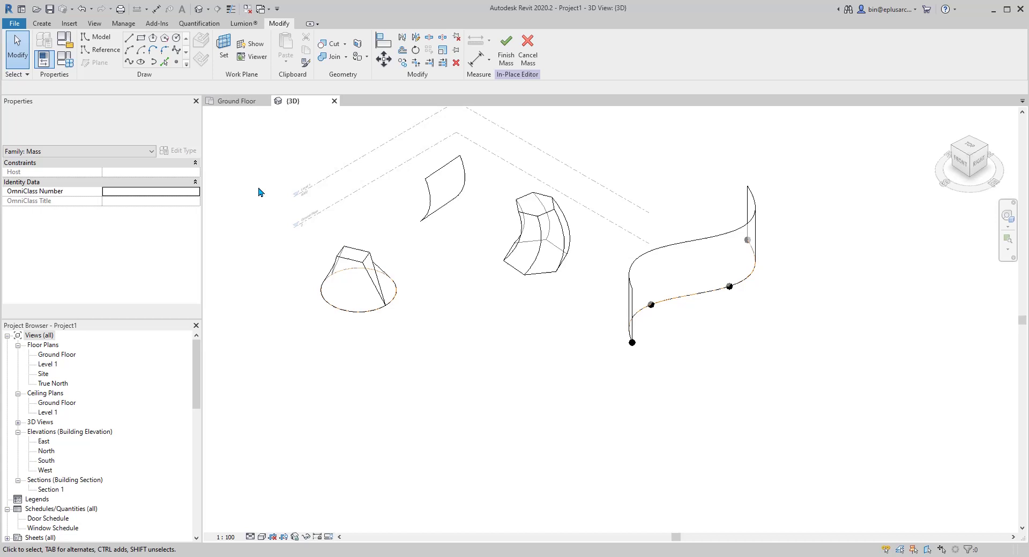
scroll(327, 238, "up", 2)
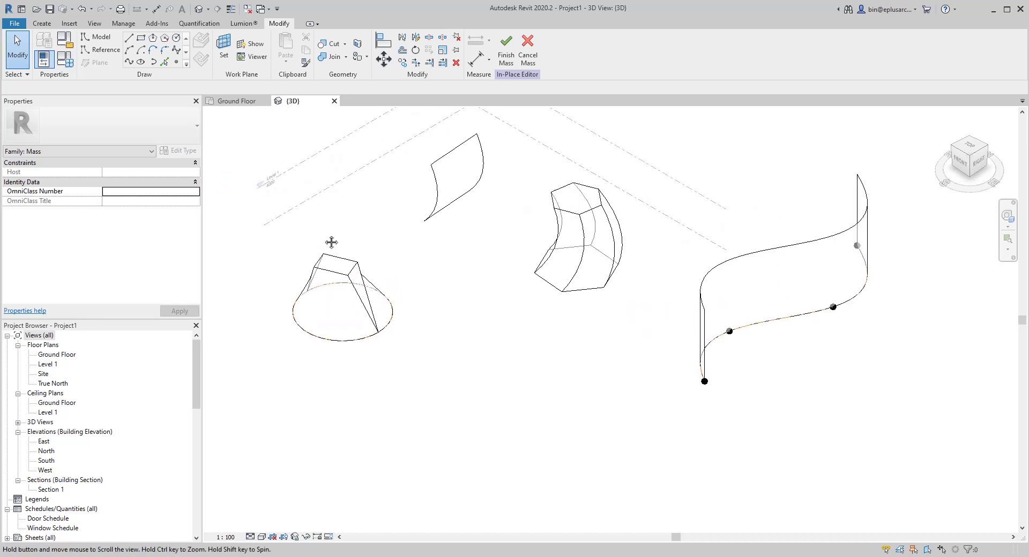
middle_click_drag(355, 245, 352, 245)
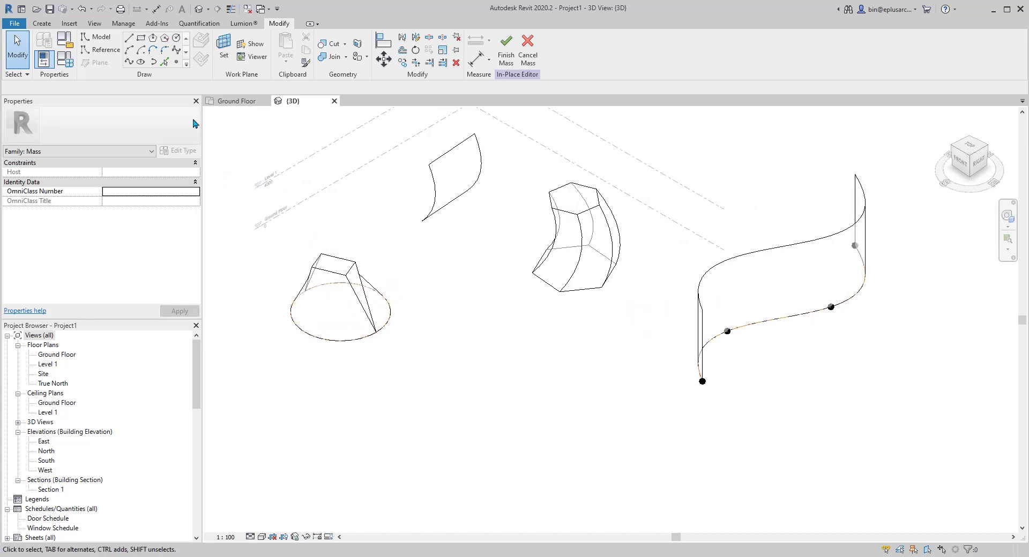
Set the work plane to Ground Floor and draw a 180° reference-line arc of about 10200 mm radius in front of the blended form.
left_click(100, 50)
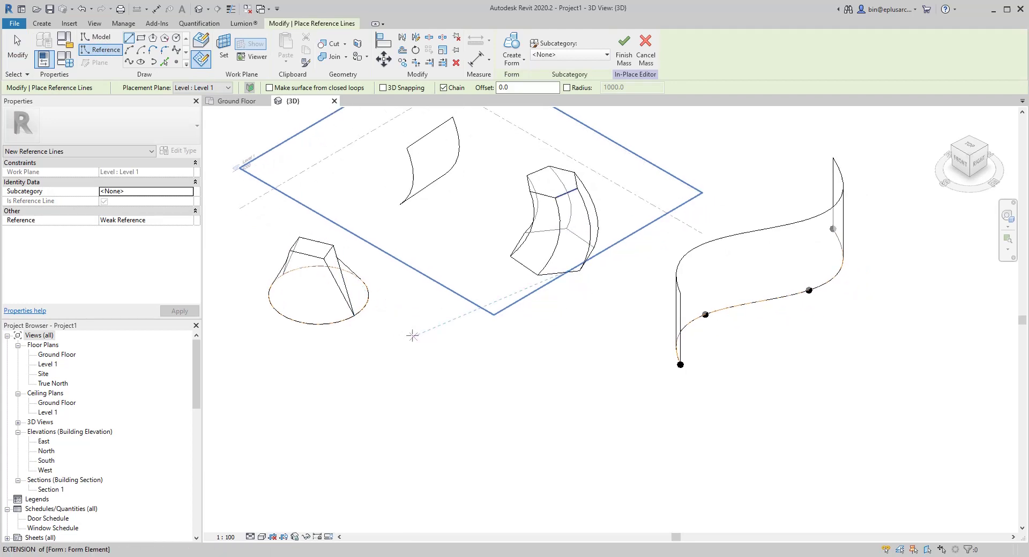
middle_click_drag(412, 335, 426, 319, "shift")
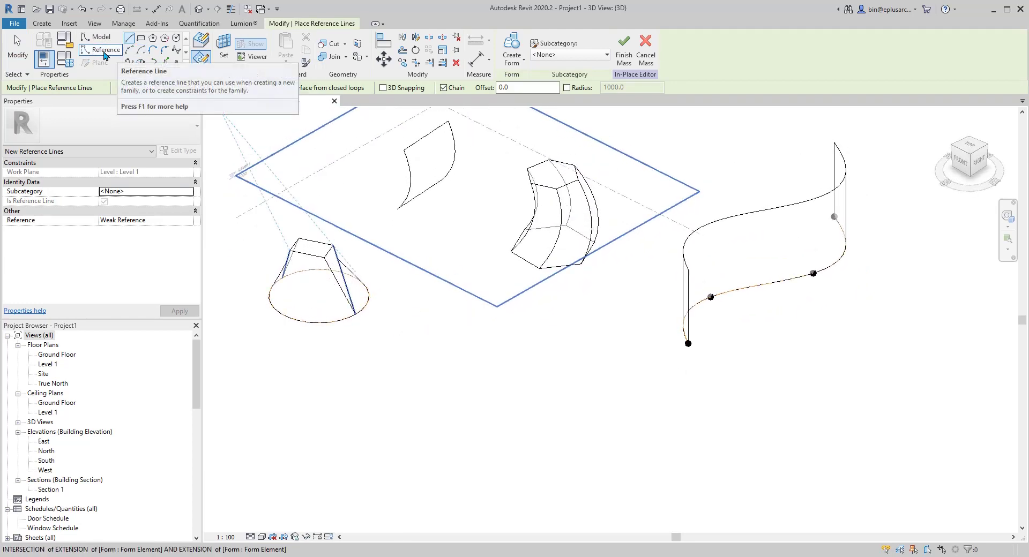
left_click(142, 52)
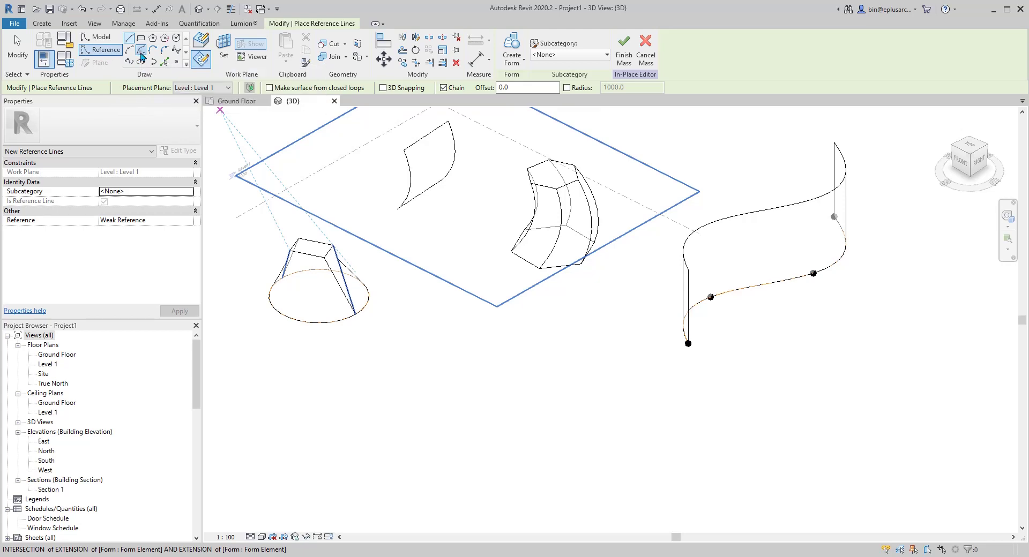
left_click(215, 58)
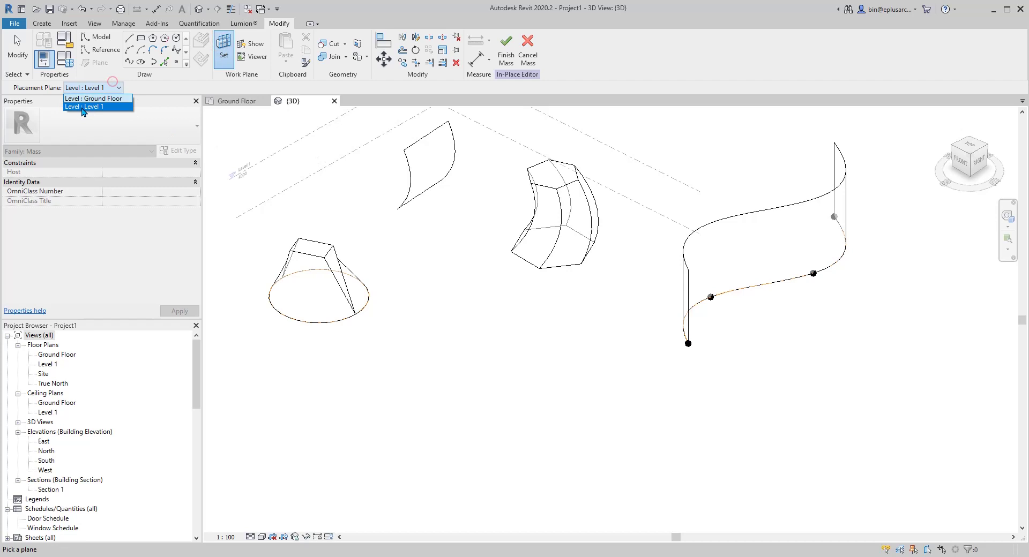
left_click(100, 100)
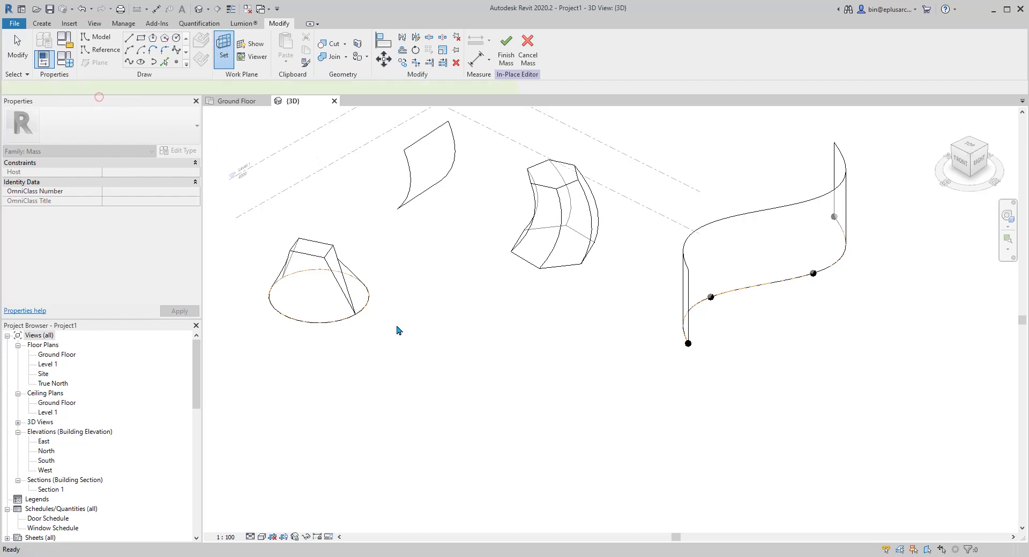
left_click(401, 417)
left_click(490, 369)
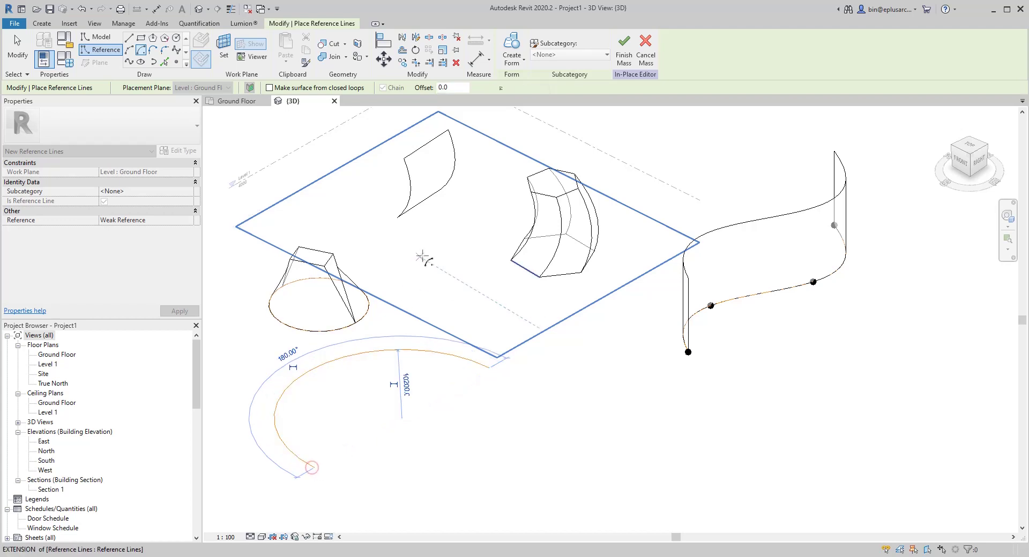
left_click(311, 469)
Draw a short straight reference line inside the semicircular arc to serve as the revolve axis.
left_click(129, 38)
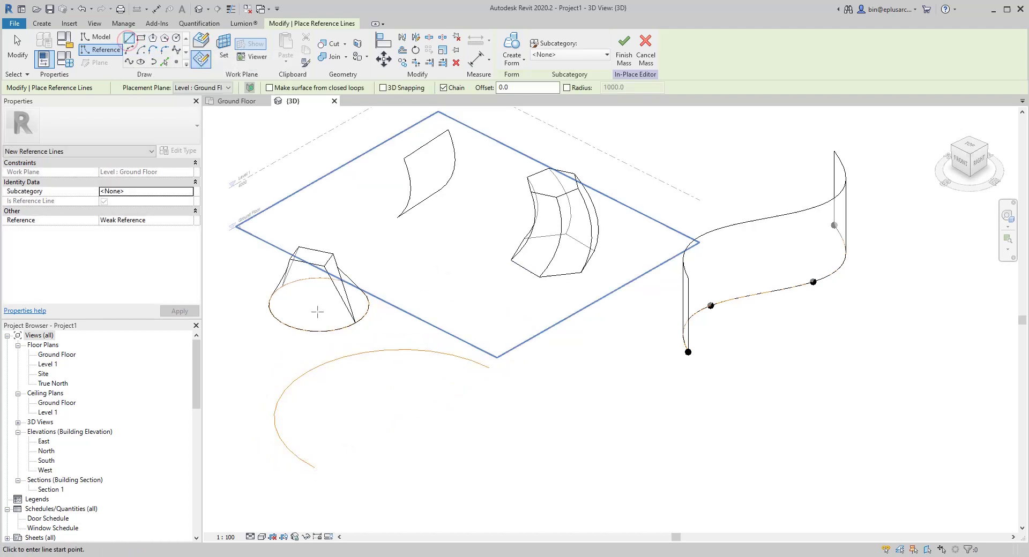
left_click(427, 403)
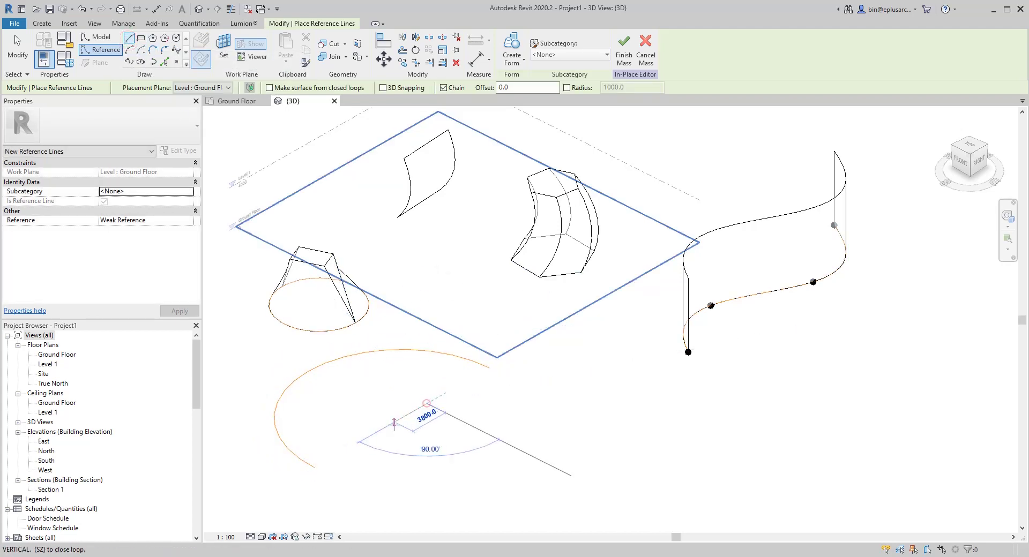
left_click(386, 427)
key("Escape")
key("Escape")
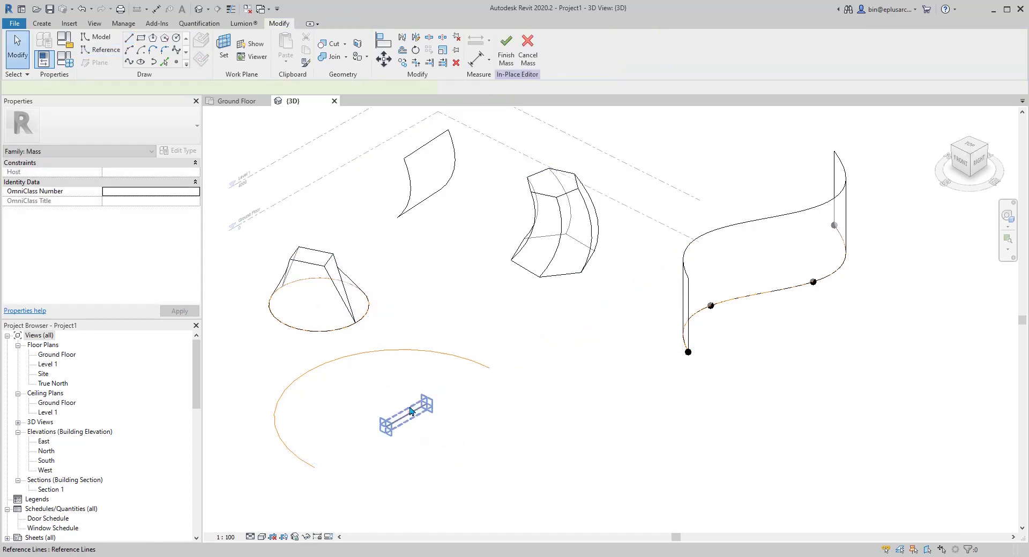
Create a revolved spherical form from the semicircular arc and the short axis line.
left_click(400, 354, "ctrl")
left_click(512, 44)
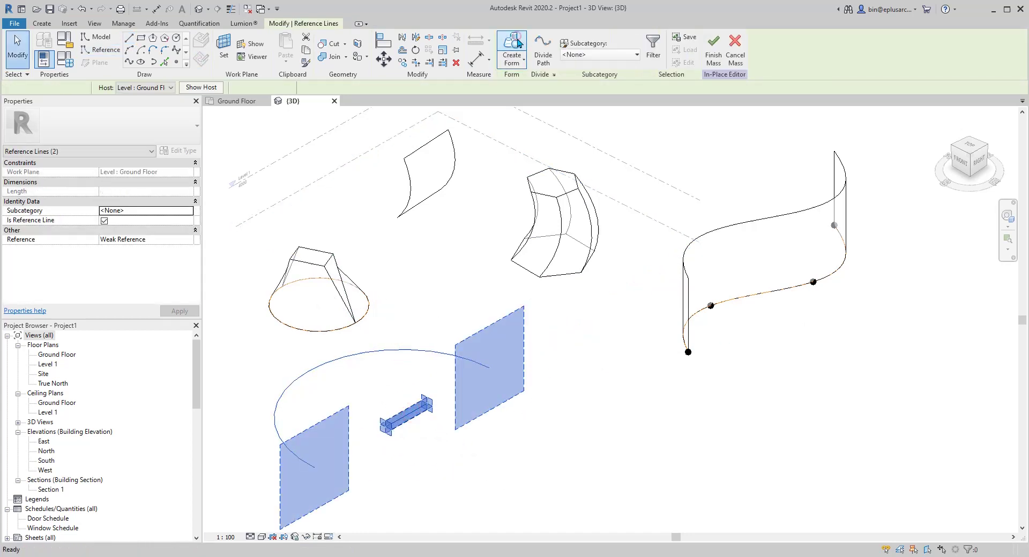
scroll(515, 239, "down", 1)
middle_click_drag(528, 386, 572, 283)
key("Escape")
mouse_move(533, 326)
middle_mouse_down("shift")
mouse_move(533, 316)
mouse_move(593, 344)
mouse_move(685, 271)
mouse_move(524, 304)
mouse_move(505, 381)
mouse_move(488, 384)
middle_mouse_up("shift")
Draw two separate straight reference lines beside the sphere, a profile line and a line about 15800 mm long.
left_click(104, 52)
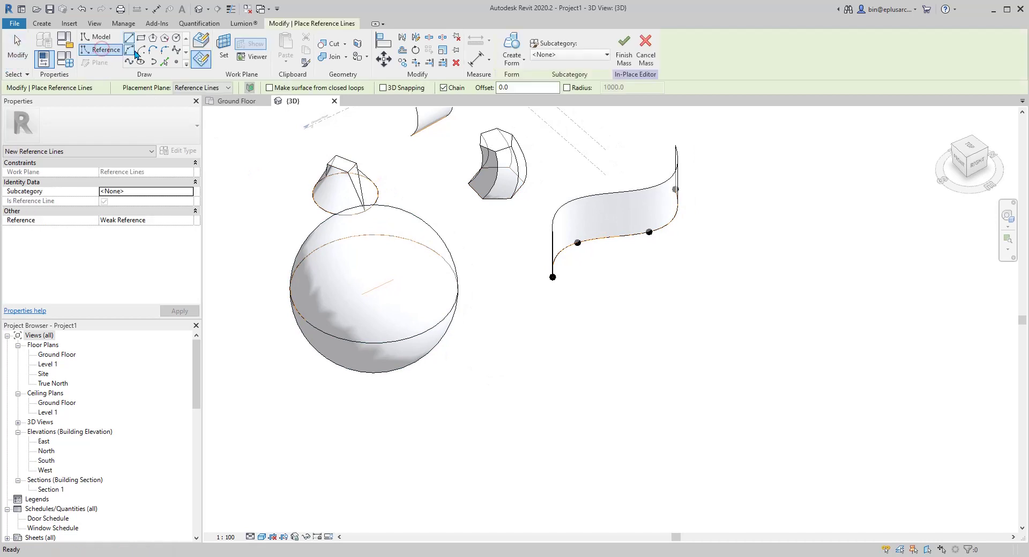
left_click(476, 407)
left_click(550, 360)
key("Escape")
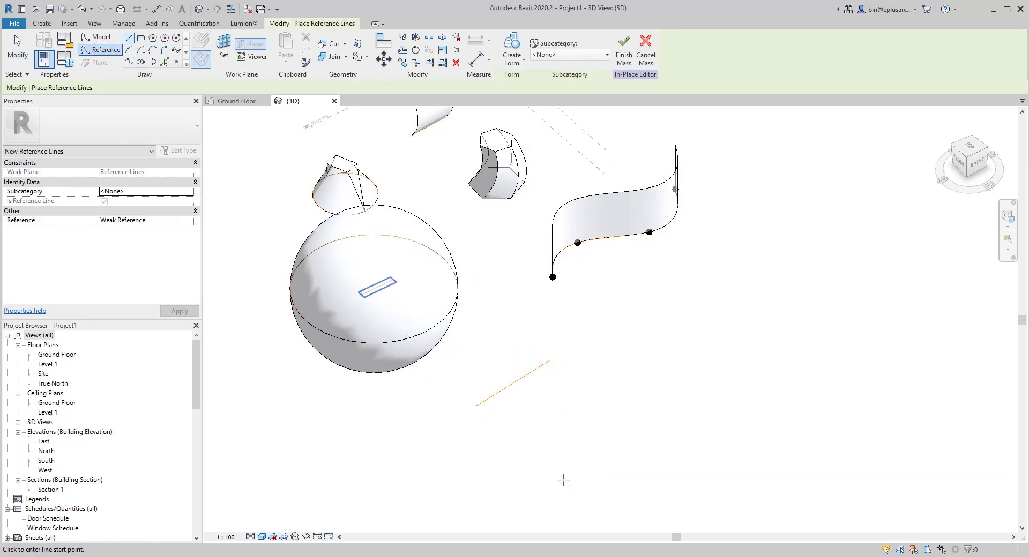
left_click(564, 480)
left_click(631, 412)
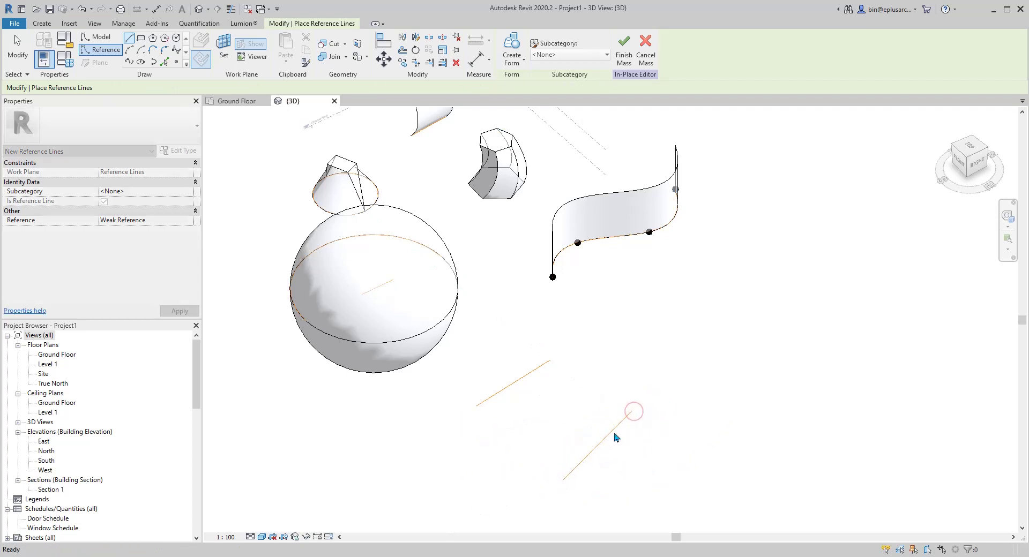
key("Escape")
key("Escape")
Create a form from the two straight reference lines, choosing the first revolve option to produce an open ring.
left_click(615, 435)
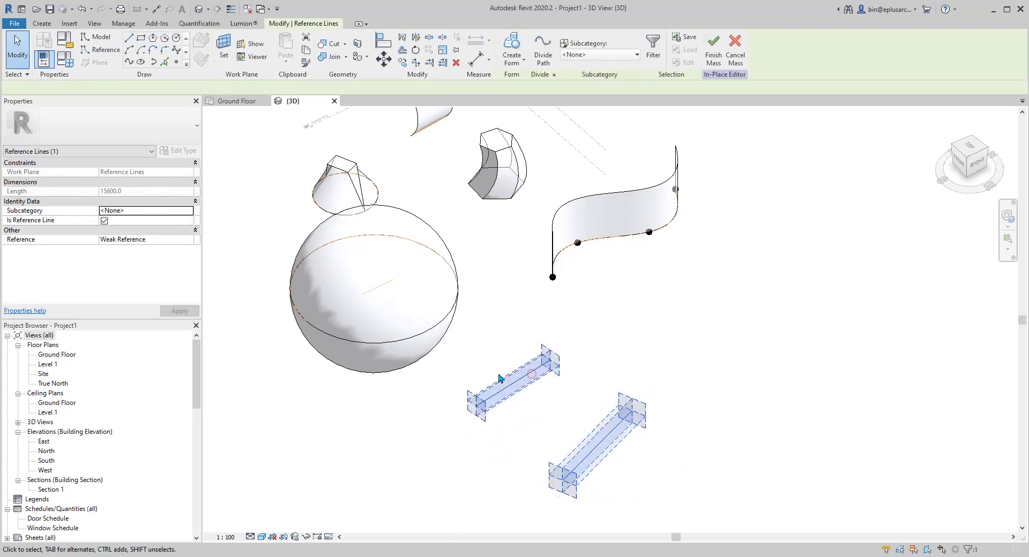
left_click(498, 379, "ctrl")
middle_click_drag(498, 378, 557, 330, "shift")
left_click(527, 57)
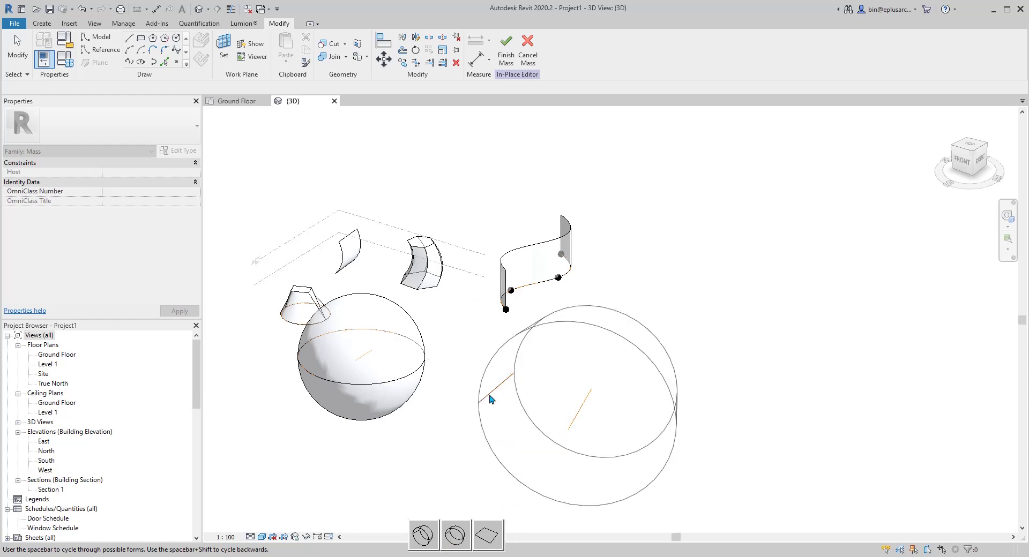
left_click(423, 535)
mouse_move(461, 509)
middle_mouse_down("shift")
mouse_move(462, 498)
mouse_move(509, 496)
mouse_move(475, 469)
middle_mouse_up("shift")
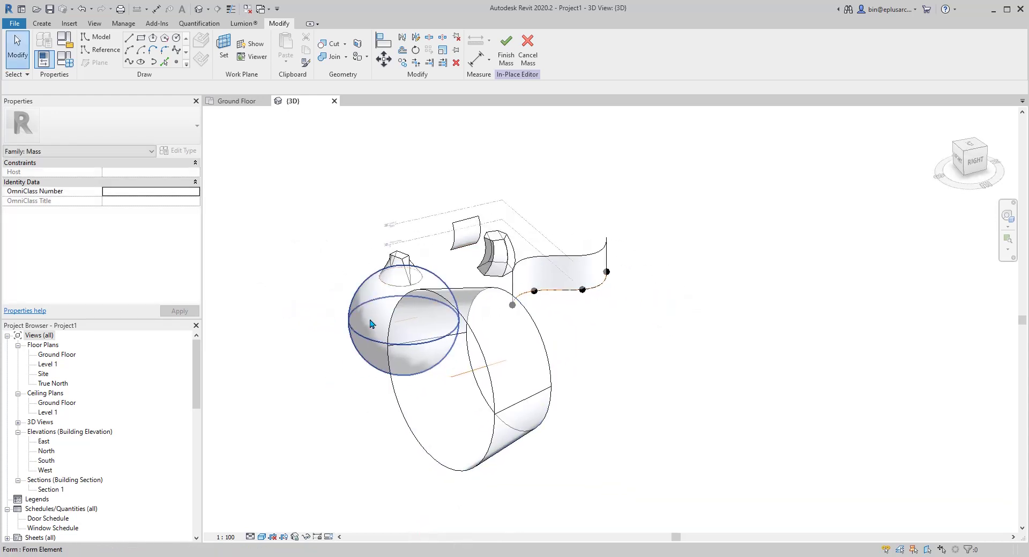
Draw an S-shaped reference spline through four points beside the revolved ring.
left_click(129, 63)
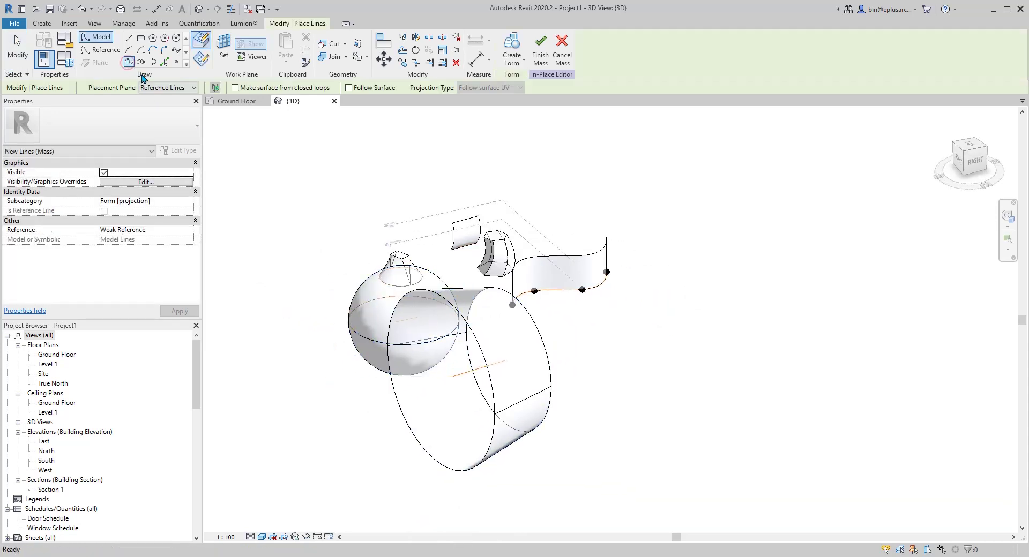
left_click(103, 50)
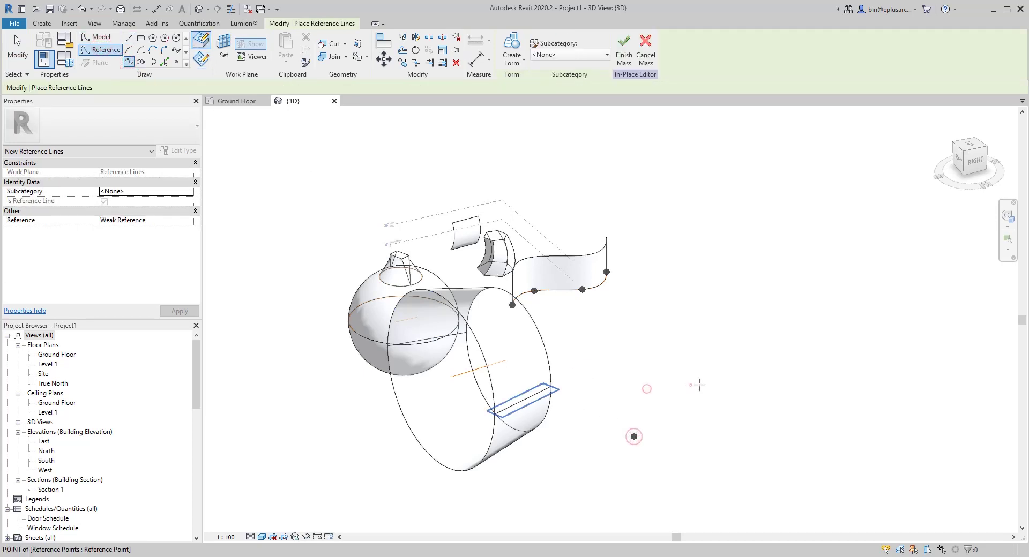
left_click(772, 342)
left_click(738, 407)
key("Escape")
middle_click_drag(742, 411, 612, 336)
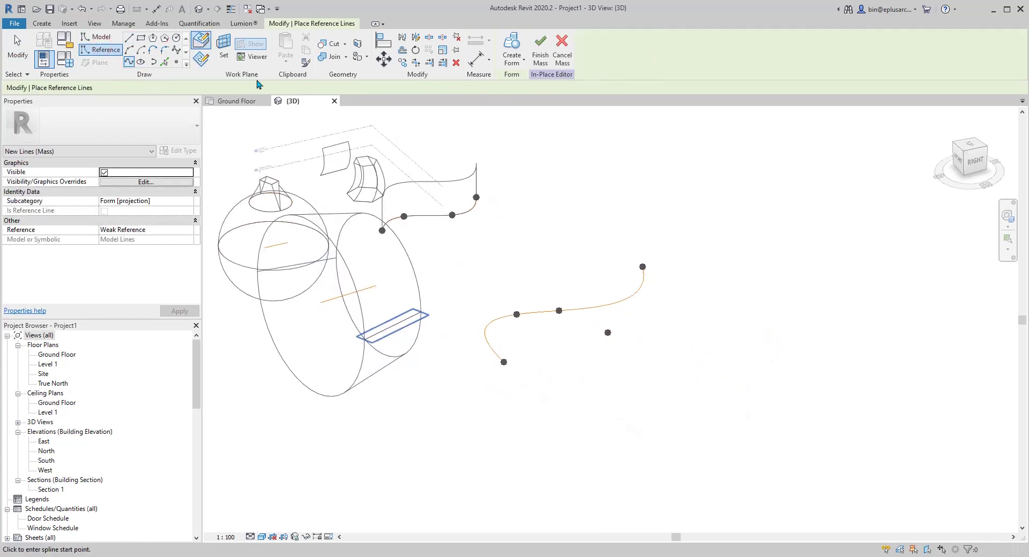
Draw a straight reference line about 24724 mm long next to the spline as its revolve axis.
left_click(130, 39)
left_click(586, 387)
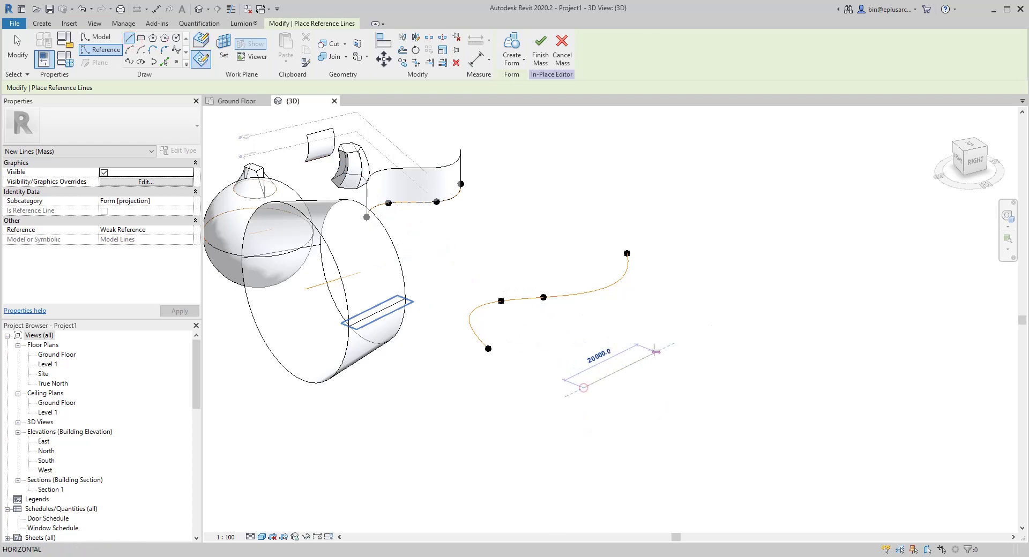
left_click(660, 340)
key("Escape")
key("Escape")
Create a form from the spline and its axis line, choosing the revolve option.
left_click(644, 358)
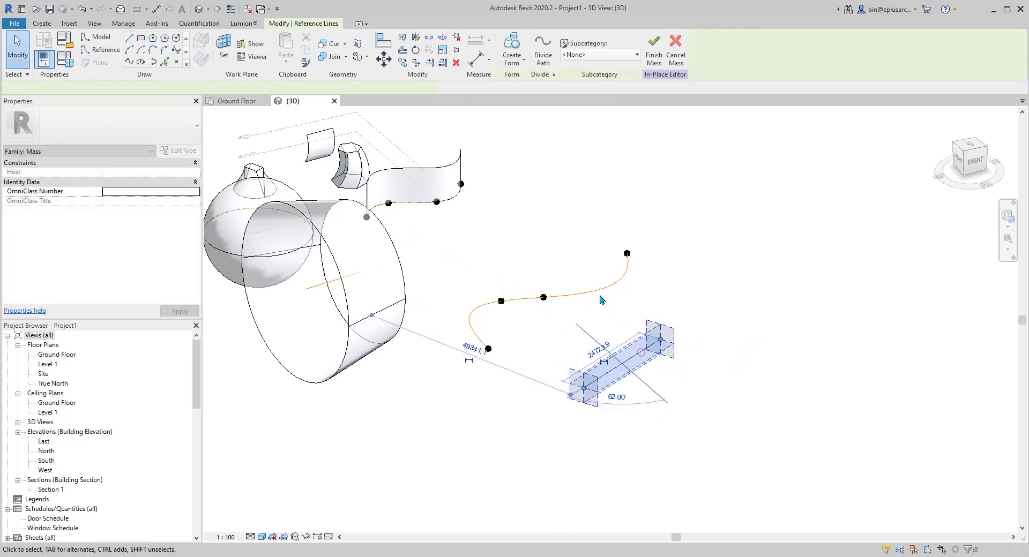
left_click(601, 290, "ctrl")
middle_click_drag(601, 292, 558, 292, "shift")
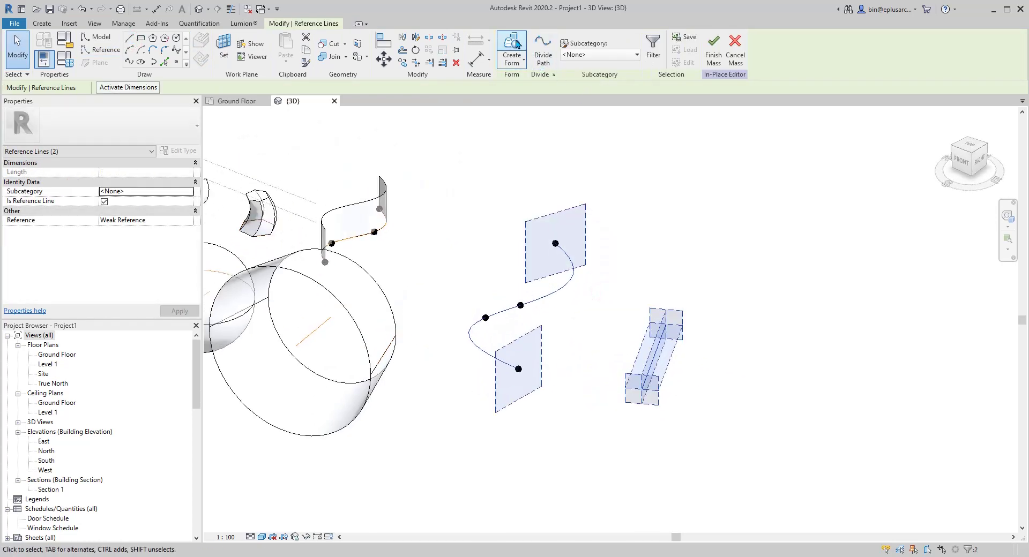
left_click(517, 45)
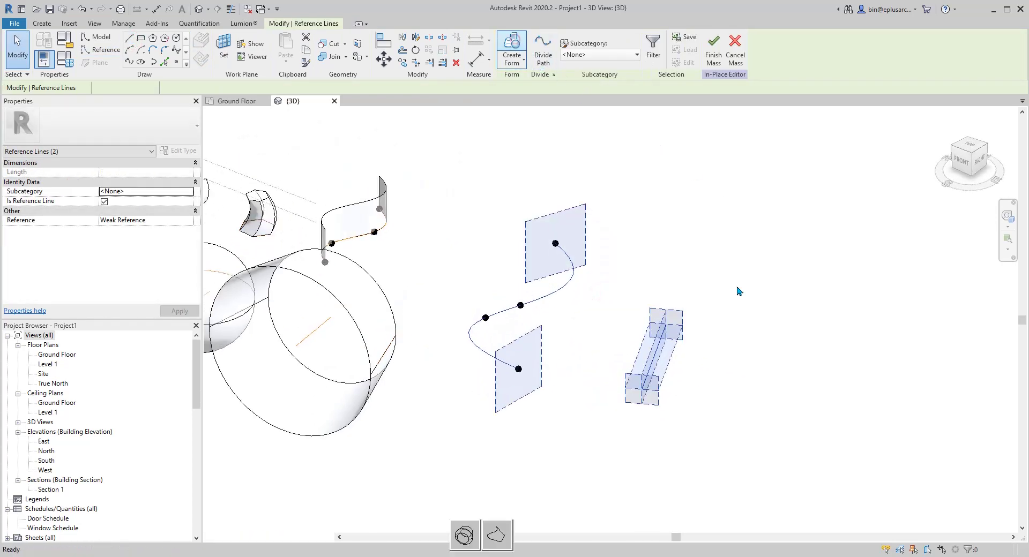
left_click(465, 538)
mouse_move(611, 413)
middle_mouse_down("shift")
mouse_move(464, 538)
mouse_move(448, 340)
mouse_move(520, 392)
mouse_move(593, 340)
middle_mouse_up("shift")
middle_click_drag(597, 205, 590, 271, "shift")
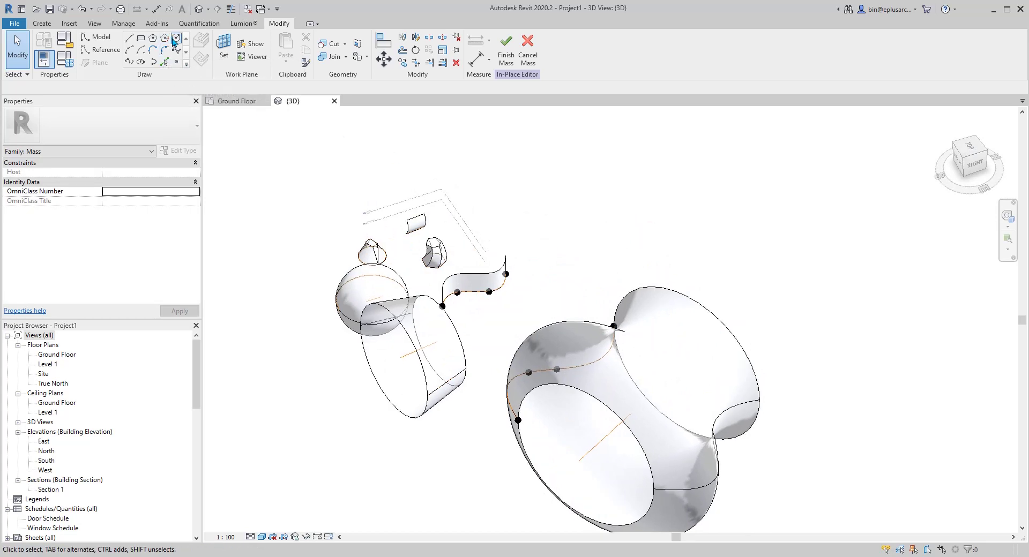
Draw a reference-line circle in the empty area behind the revolved spline form.
scroll(523, 206, "up", 1)
middle_click_drag(524, 206, 481, 237)
left_click(102, 48)
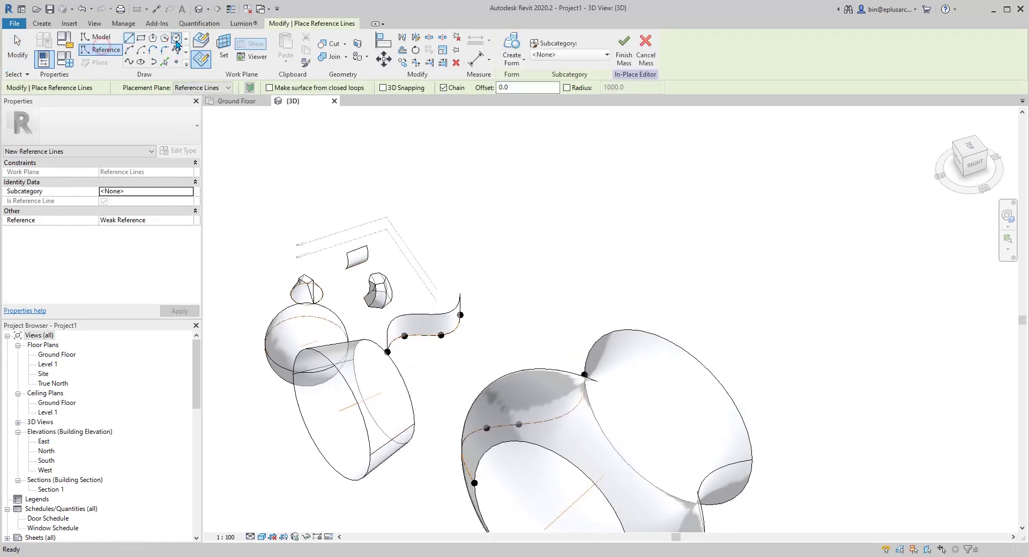
left_click(176, 38)
mouse_move(585, 242)
middle_mouse_down()
mouse_move(468, 255)
mouse_move(436, 218)
mouse_move(440, 245)
middle_mouse_up()
left_click(438, 223)
left_click(406, 231)
Draw a straight reference line about 23000 mm long beside the new circle as its revolve axis.
left_click(129, 37)
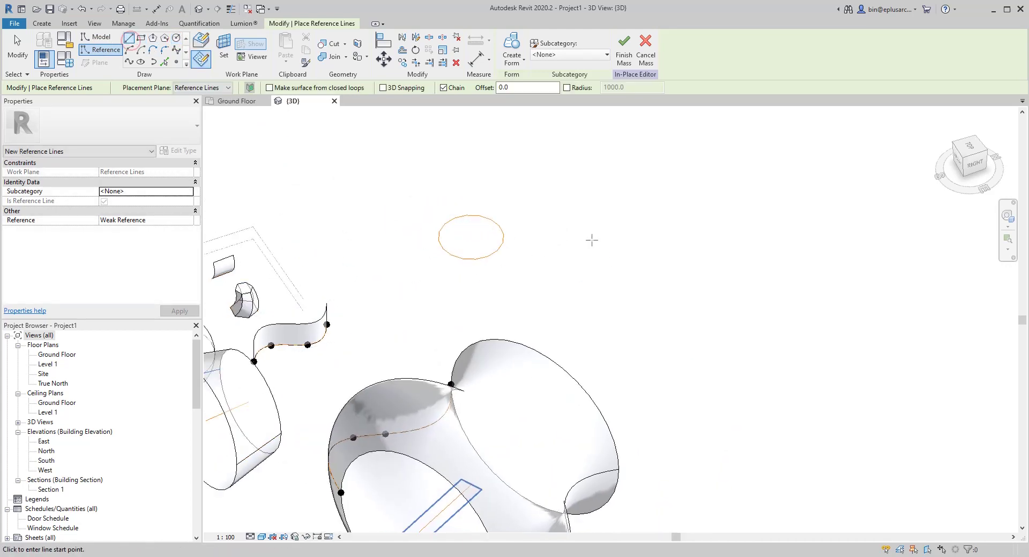
left_click(581, 227)
left_click(530, 173)
key("Escape")
key("Escape")
Create a revolved torus form from the circle and its axis line, and inspect it from several angles.
left_click(561, 204)
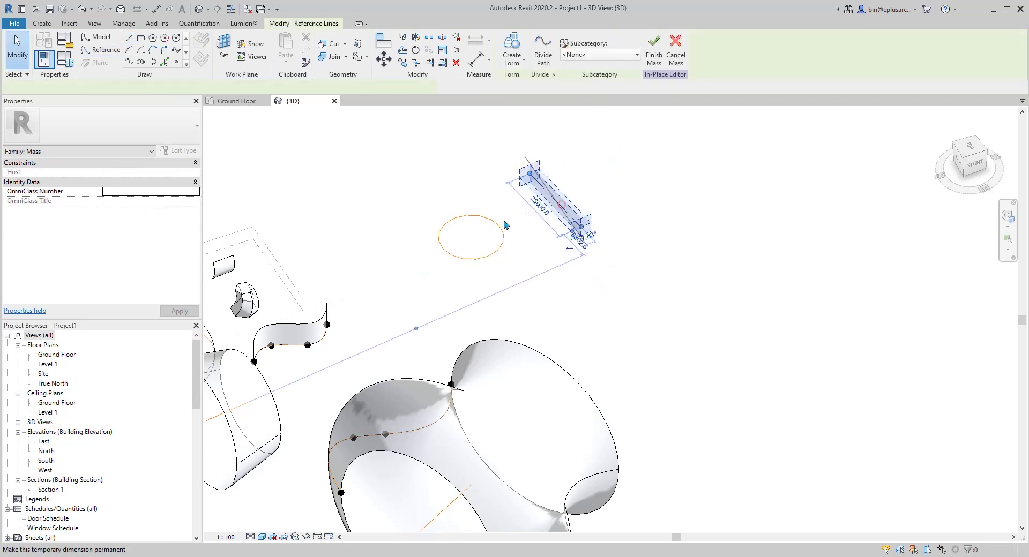
left_click(496, 223, "ctrl")
left_click(510, 46)
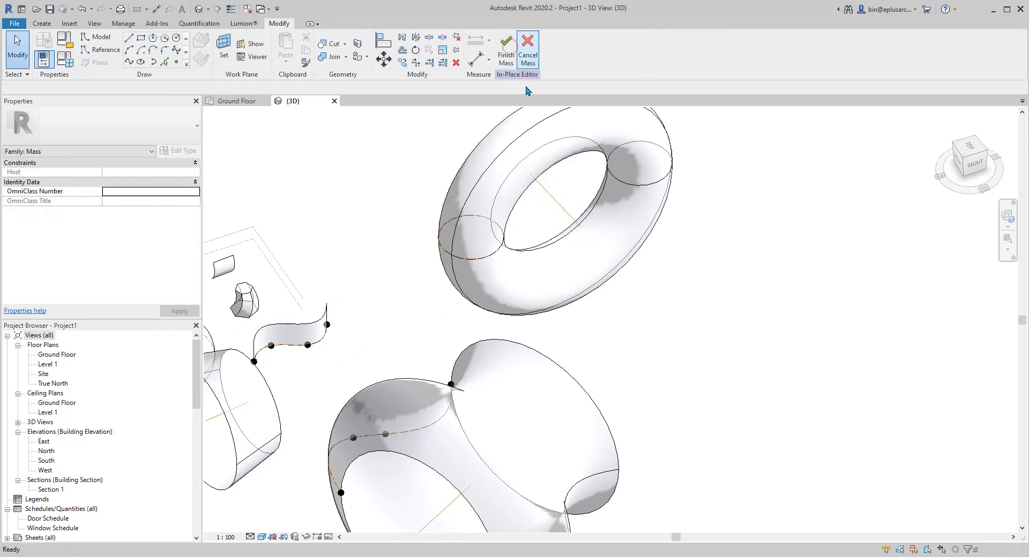
middle_click_drag(681, 273, 729, 249, "shift")
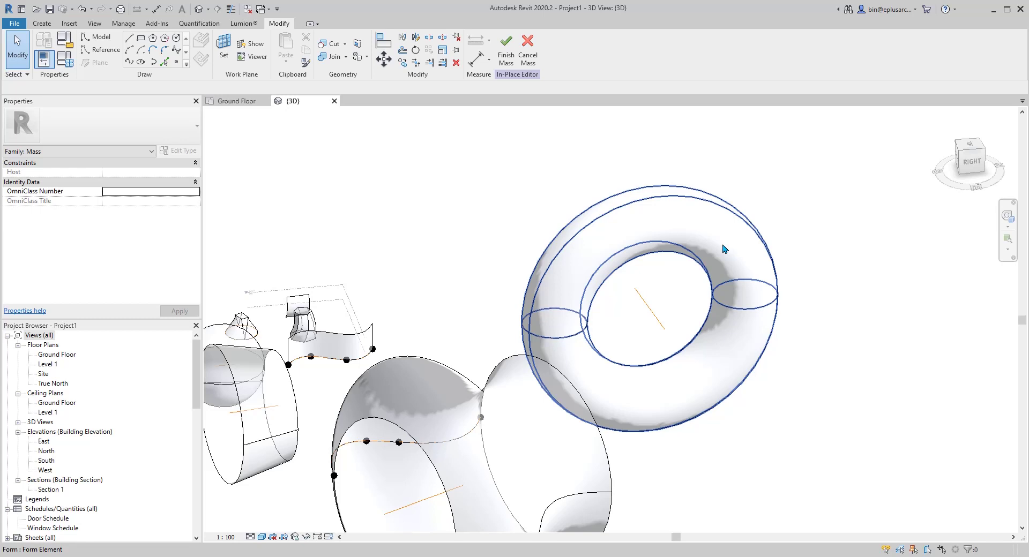
scroll(617, 361, "down", 2)
middle_click_drag(617, 361, 596, 235)
middle_click_drag(596, 236, 622, 256, "shift")
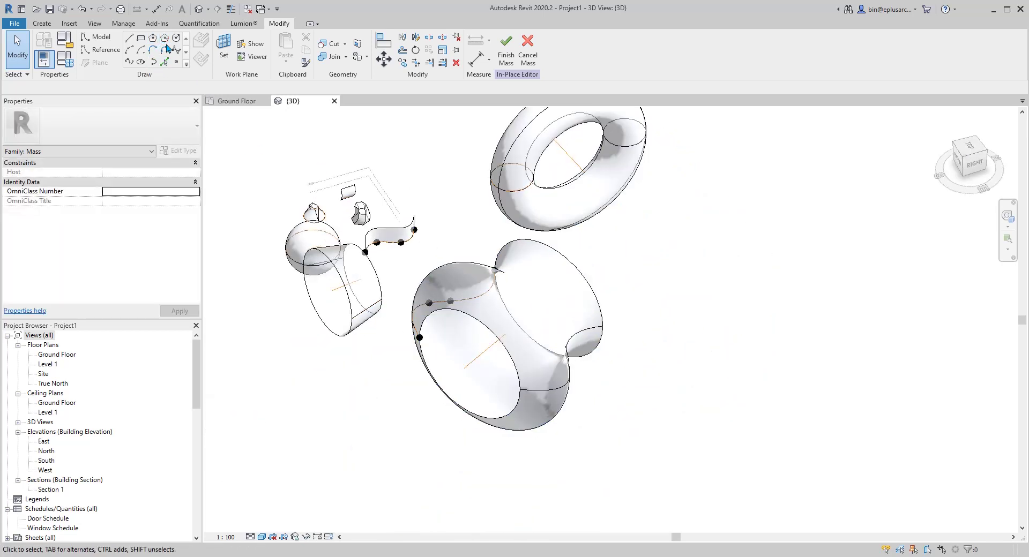
Switch to Snipping Tool to check the next form tools after Revolve in the captured toolbar, and return to the Revit model.
middle_click_drag(671, 250, 650, 266)
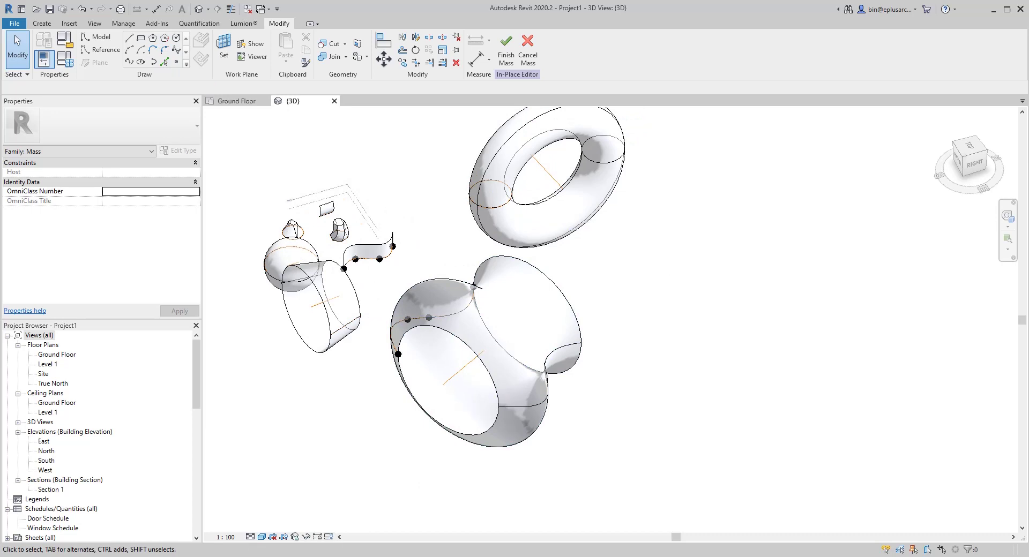
left_click(338, 556)
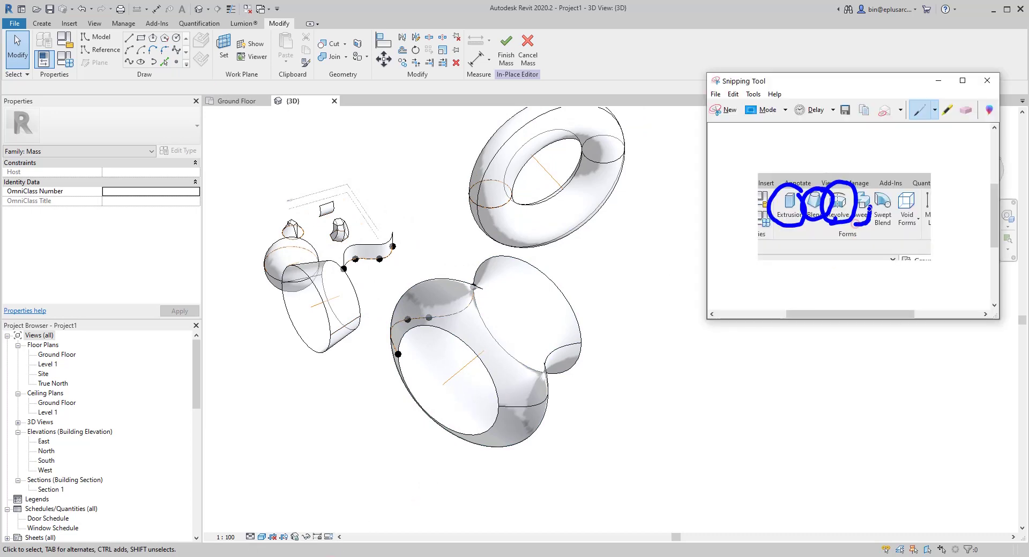
left_click(606, 297)
Draw a large S-shaped reference spline through four points in the empty area beside the revolved forms.
scroll(605, 299, "down", 1)
middle_click_drag(647, 331, 585, 303)
scroll(586, 302, "down", 1)
left_click(100, 50)
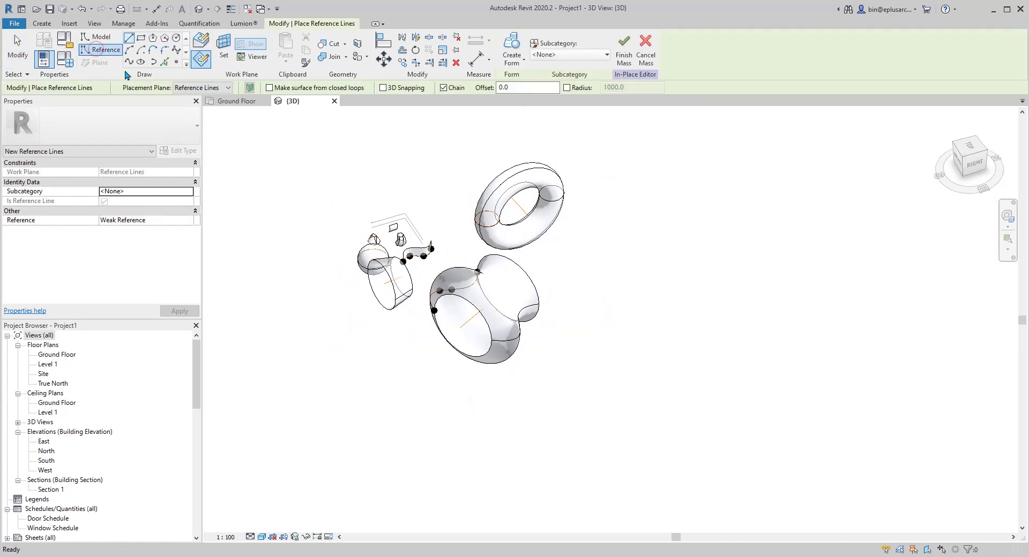
left_click(129, 63)
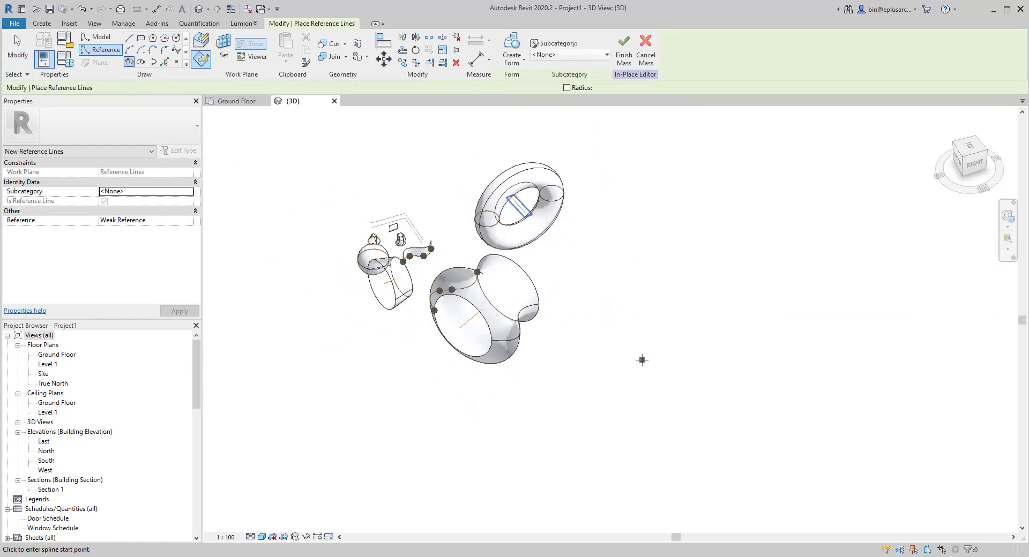
left_click(532, 409)
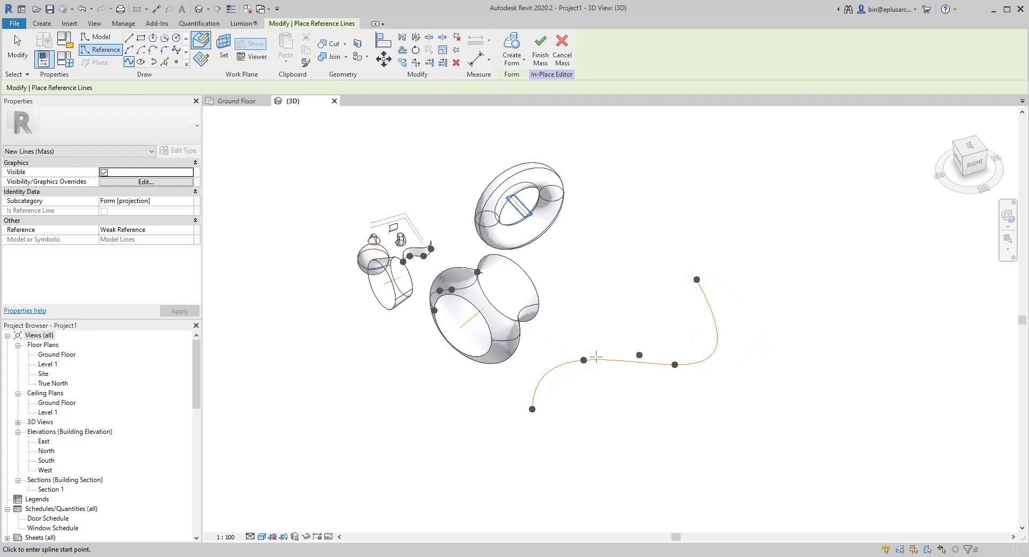
Place a reference point on the S-shaped spline between its first end point and the second point.
scroll(610, 381, "up", 2)
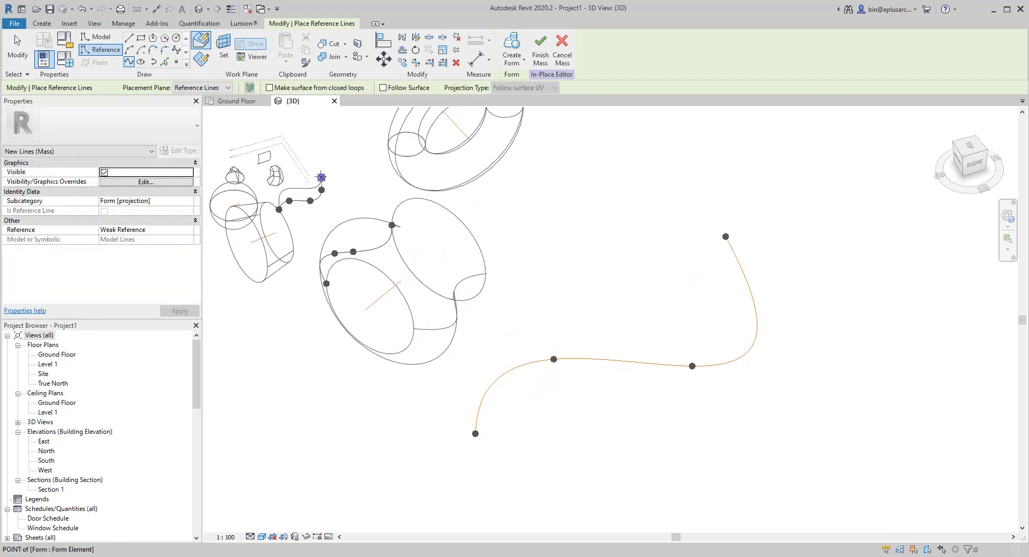
left_click(176, 62)
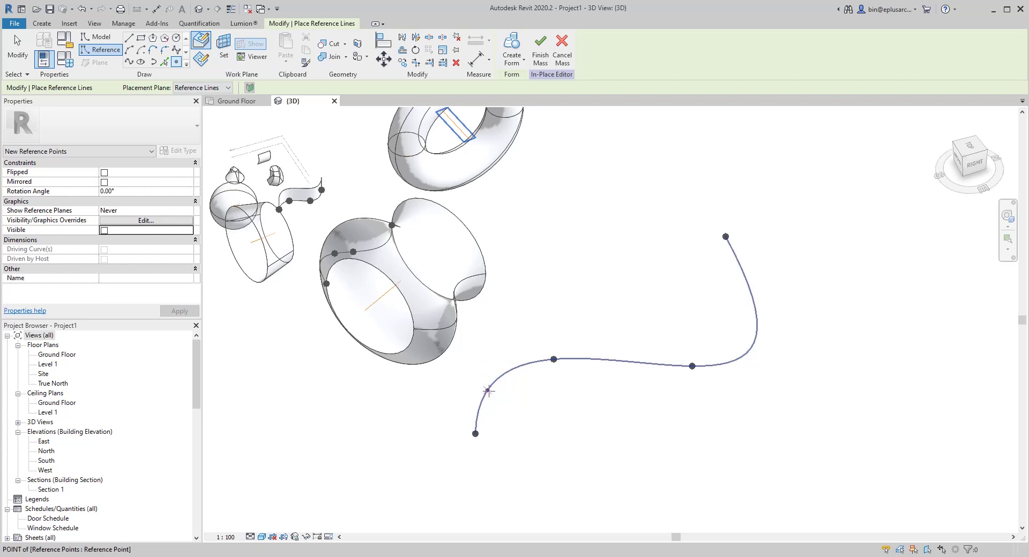
left_click(487, 390)
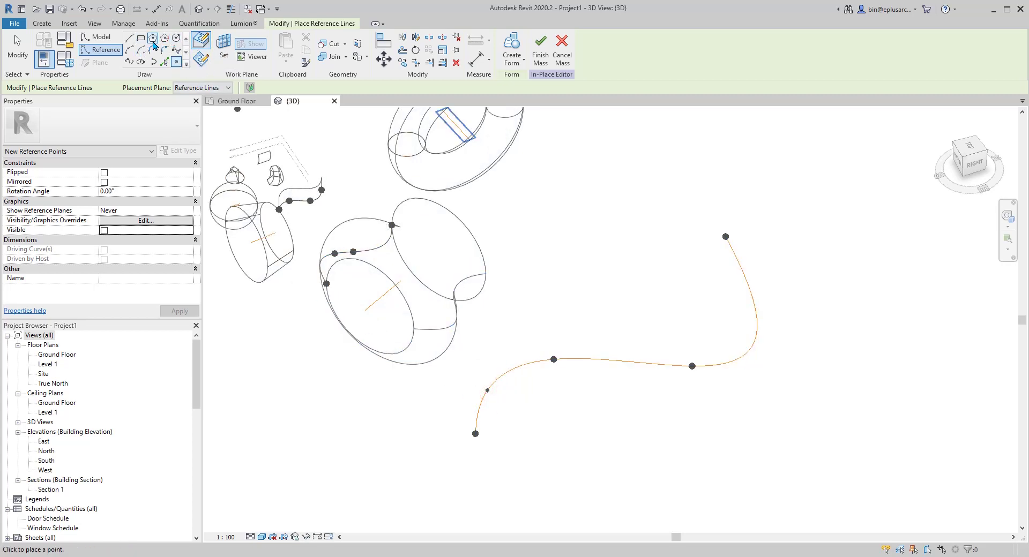
Draw a reference circle of 5000 mm radius centred on the new point, using the point's plane perpendicular to the spline as work plane.
left_click(177, 39)
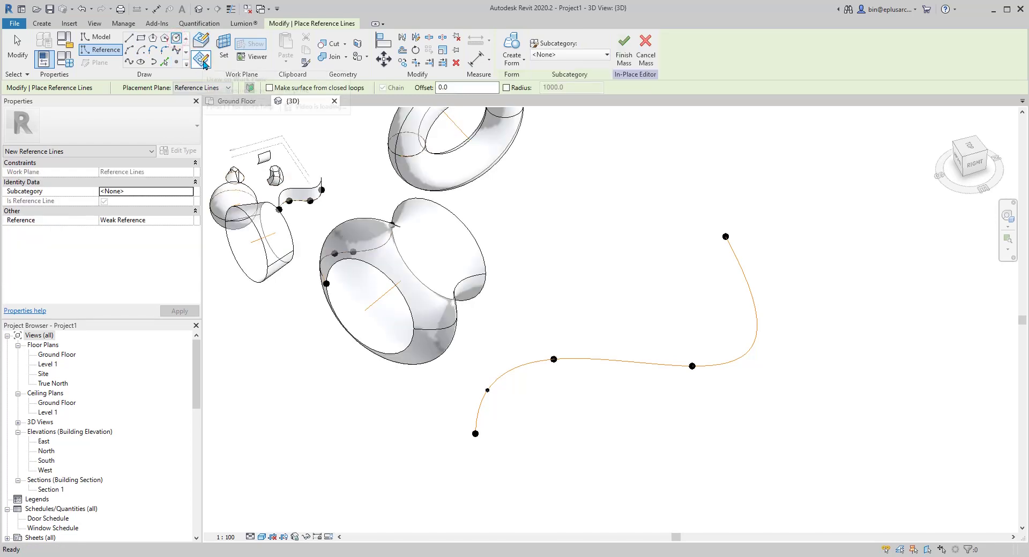
left_click(223, 49)
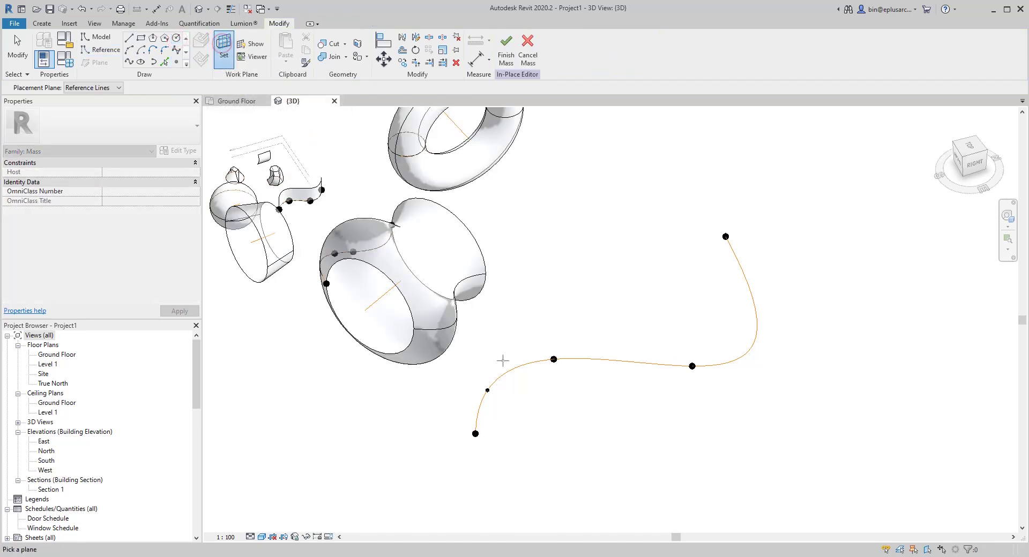
left_click(487, 395)
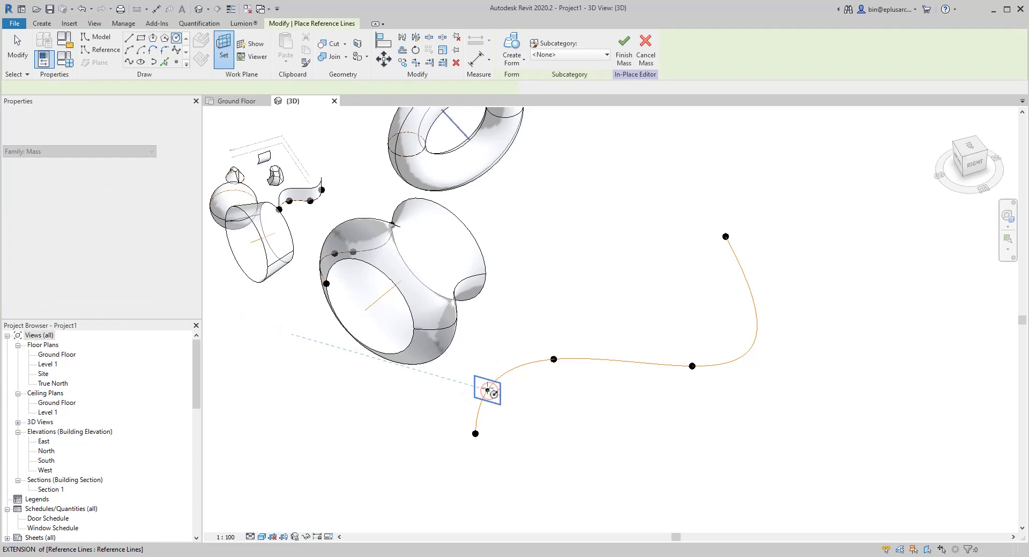
scroll(498, 413, "up", 5)
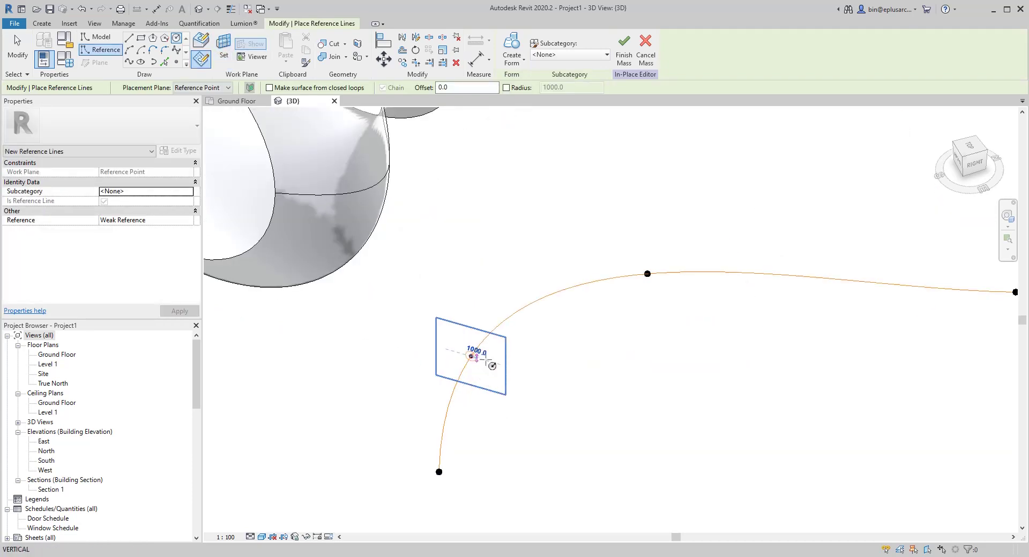
left_click(471, 356)
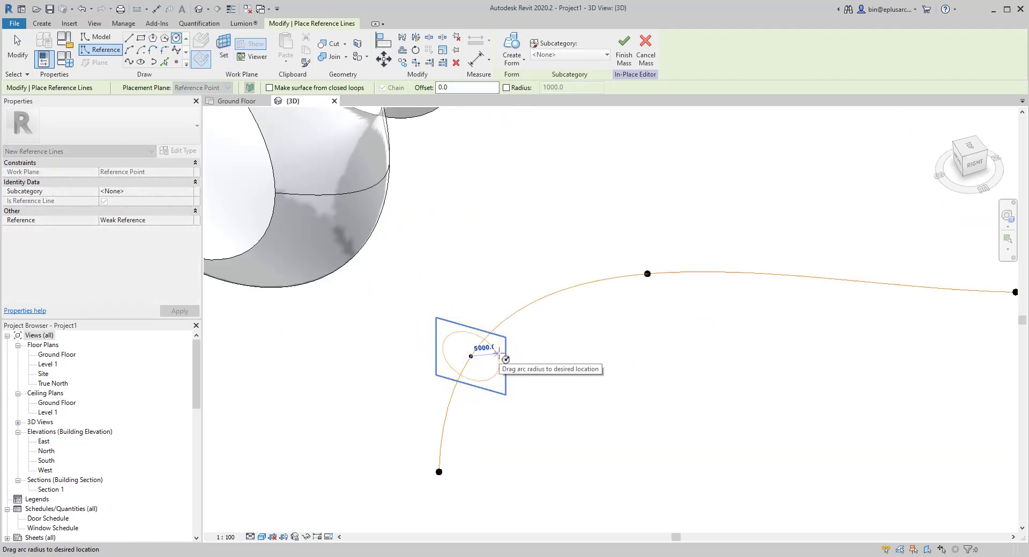
left_click(497, 353)
scroll(473, 379, "up", 1)
scroll(473, 379, "up", 1)
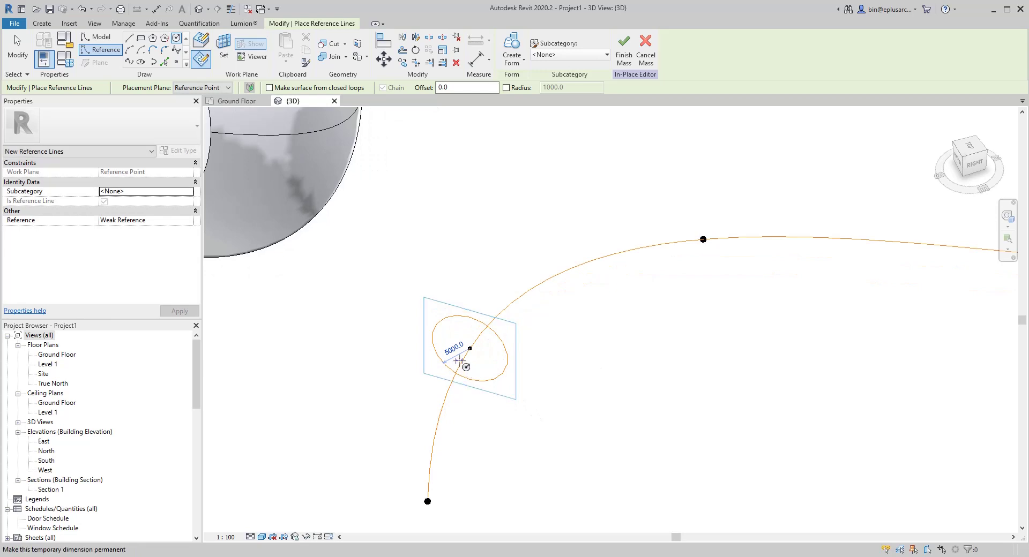
Make the circle's radius dimension permanent and label it with a new family type parameter named r.
key("Escape")
key("Escape")
left_click(457, 366)
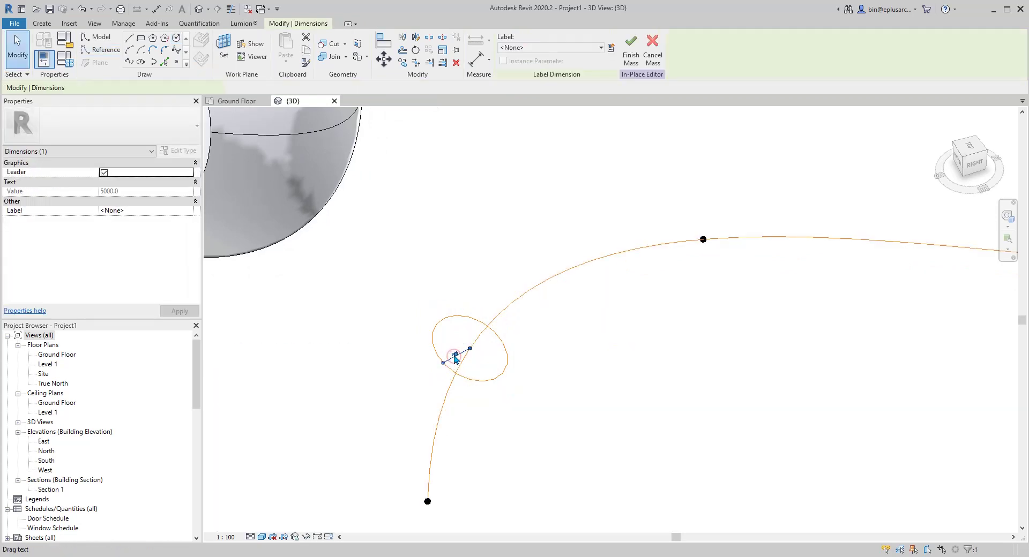
scroll(460, 386, "up", 3)
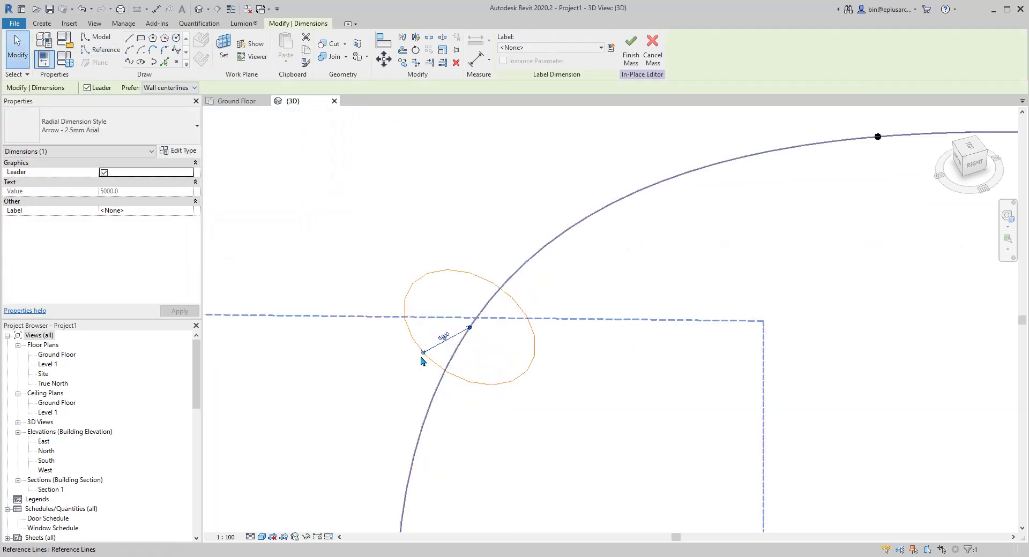
left_click(611, 48)
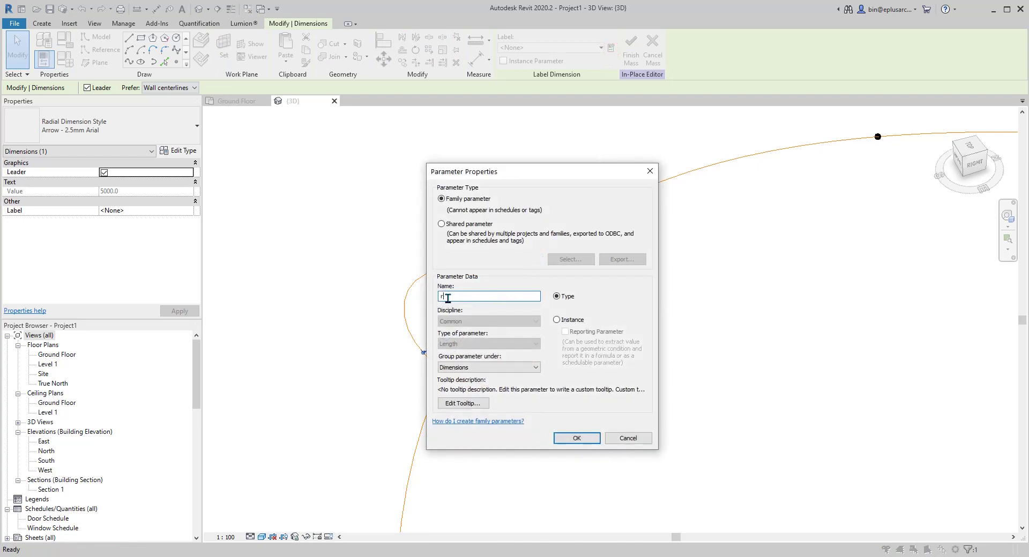
left_click(563, 321)
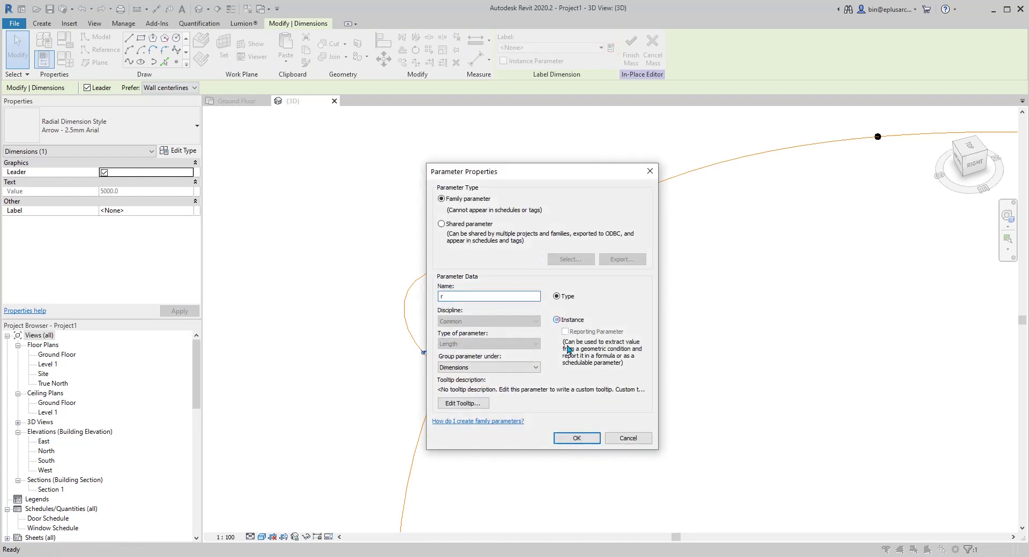
left_click(560, 299)
left_click(566, 439)
scroll(538, 378, "down", 6)
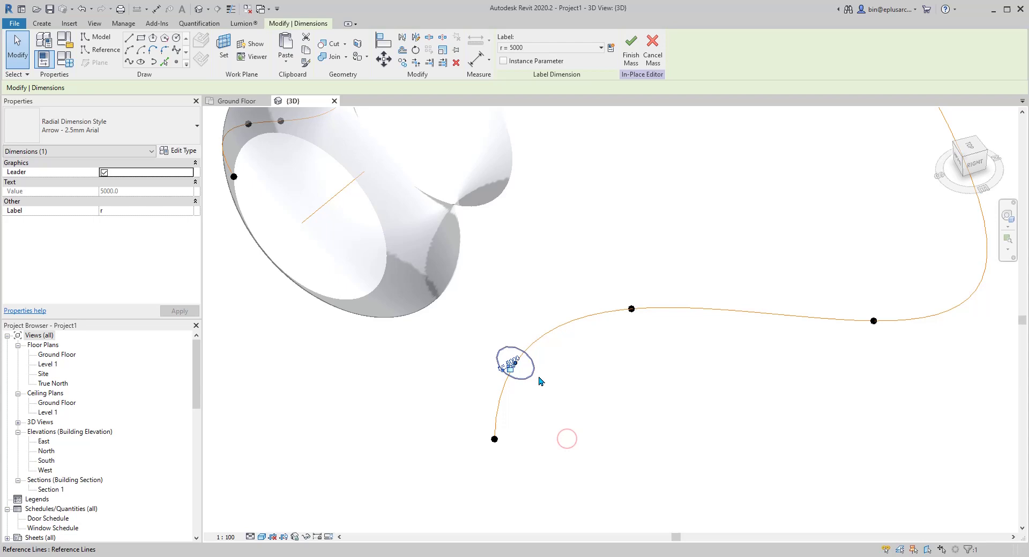
Create a swept form from the circle and the spline, and inspect the resulting tube.
middle_click_drag(538, 378, 498, 361)
left_click(497, 362)
left_click(490, 350)
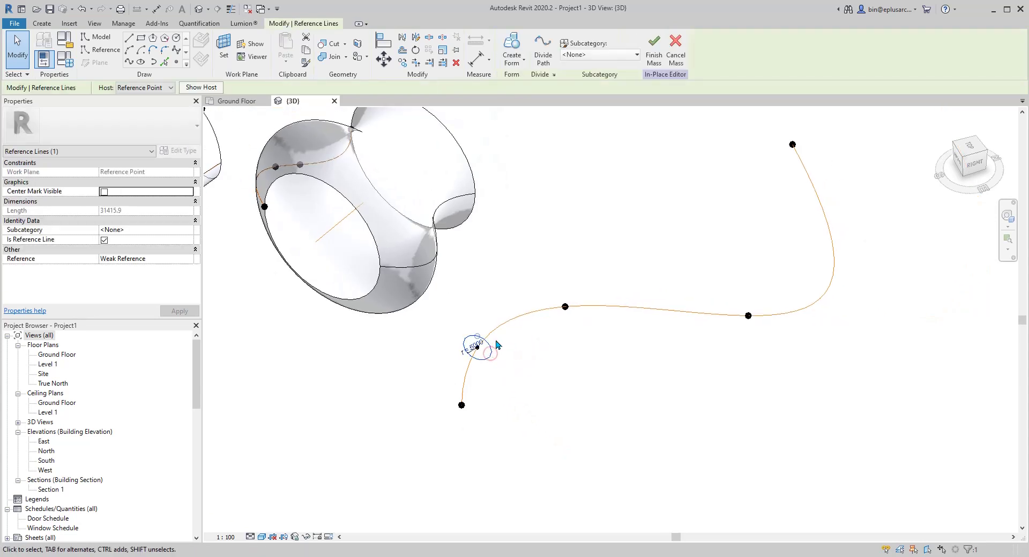
left_click(539, 317, "ctrl")
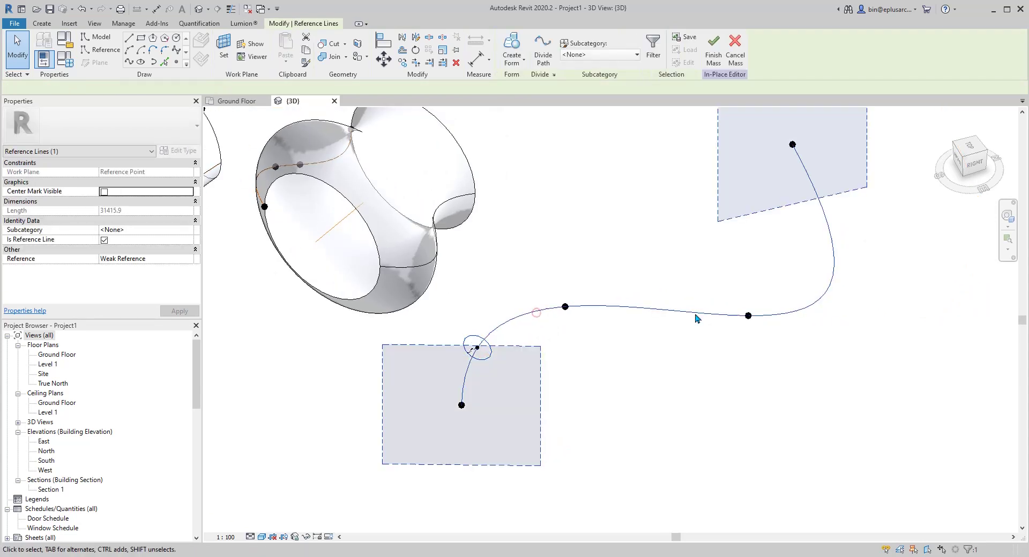
left_click(513, 47)
mouse_move(612, 307)
middle_mouse_down("shift")
mouse_move(659, 347)
mouse_move(576, 311)
mouse_move(593, 303)
middle_mouse_up("shift")
scroll(500, 367, "up", 4)
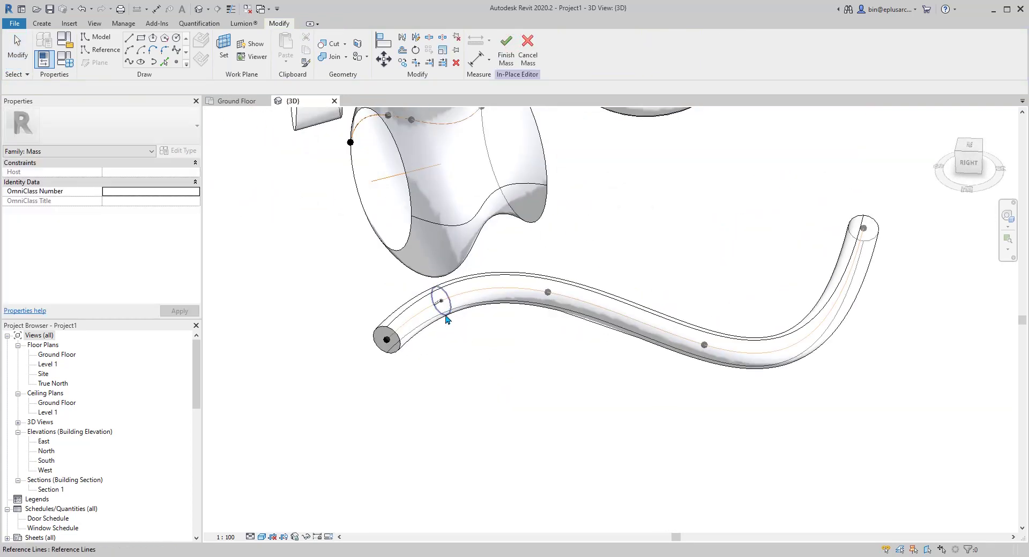
middle_click_drag(447, 320, 481, 313)
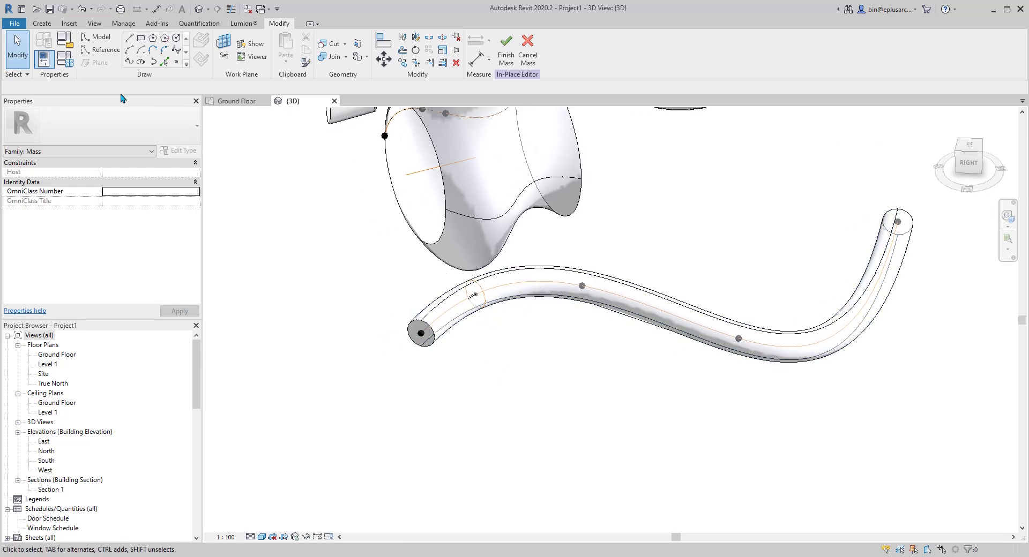
Set the r parameter to 3000 in the family types and apply it to the mass.
left_click(67, 61)
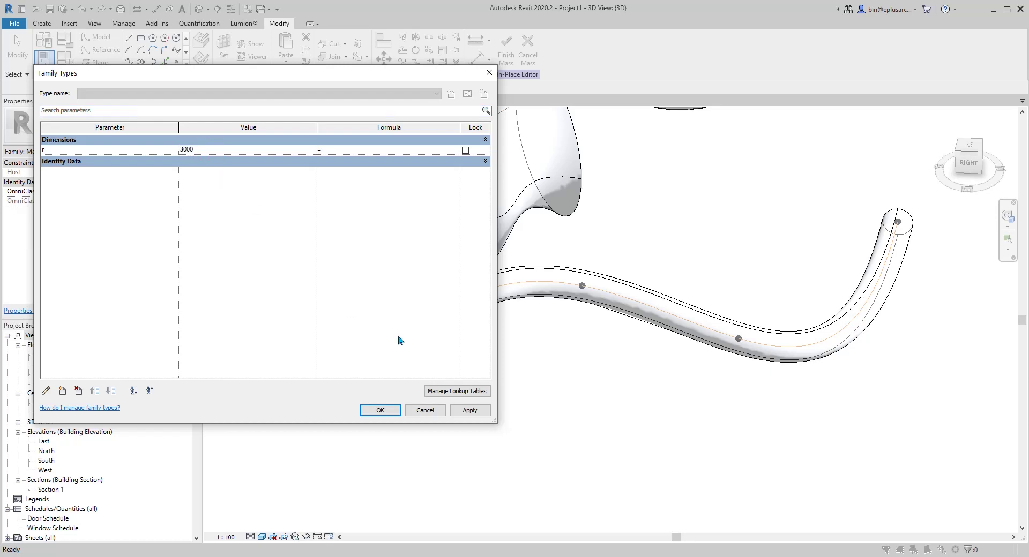
left_click(470, 411)
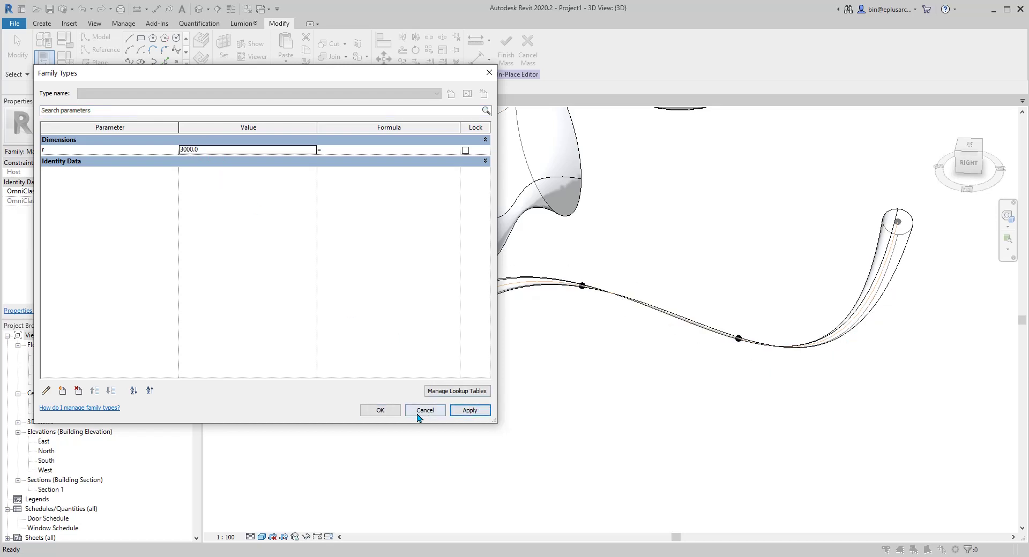
left_click(388, 411)
middle_click_drag(543, 364, 533, 347, "shift")
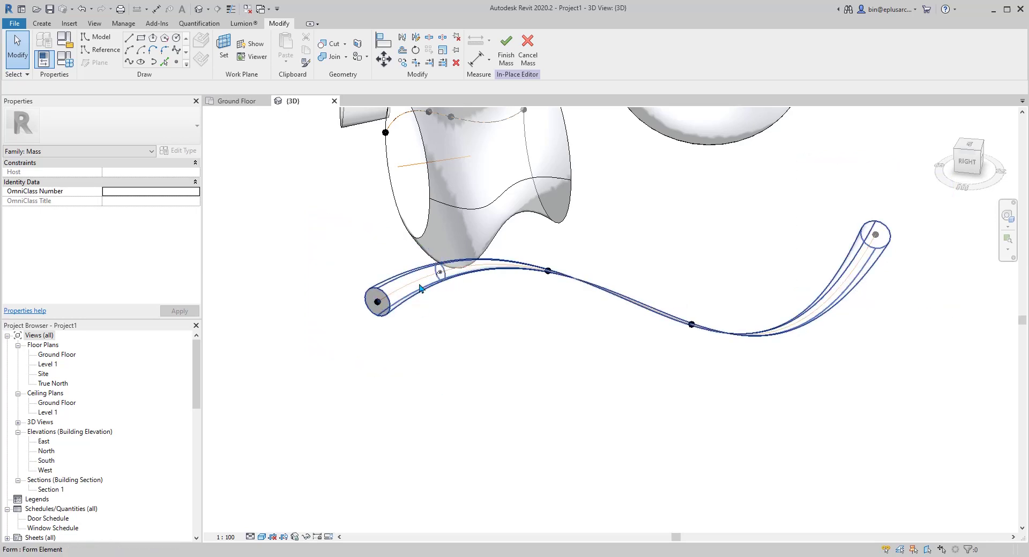
Delete the swept form while keeping its circle and spline.
middle_click_drag(432, 287, 395, 354, "shift")
scroll(472, 351, "up", 1)
left_click(324, 321)
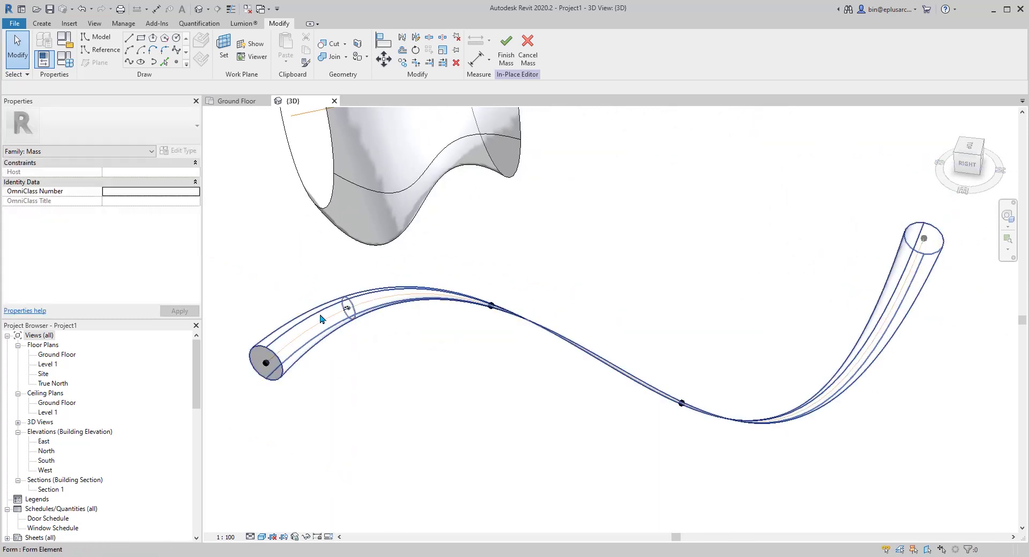
key("Delete")
Copy the circle together with its reference point and radius dimension to the empty space below the spline.
middle_click_drag(392, 325, 392, 326)
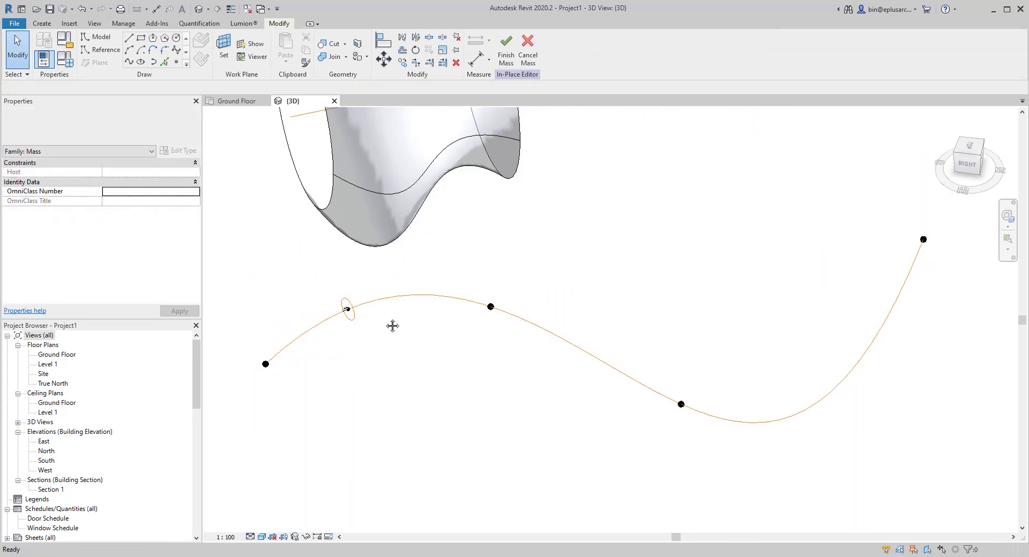
scroll(357, 321, "up", 2)
left_click_drag(297, 266, 360, 347)
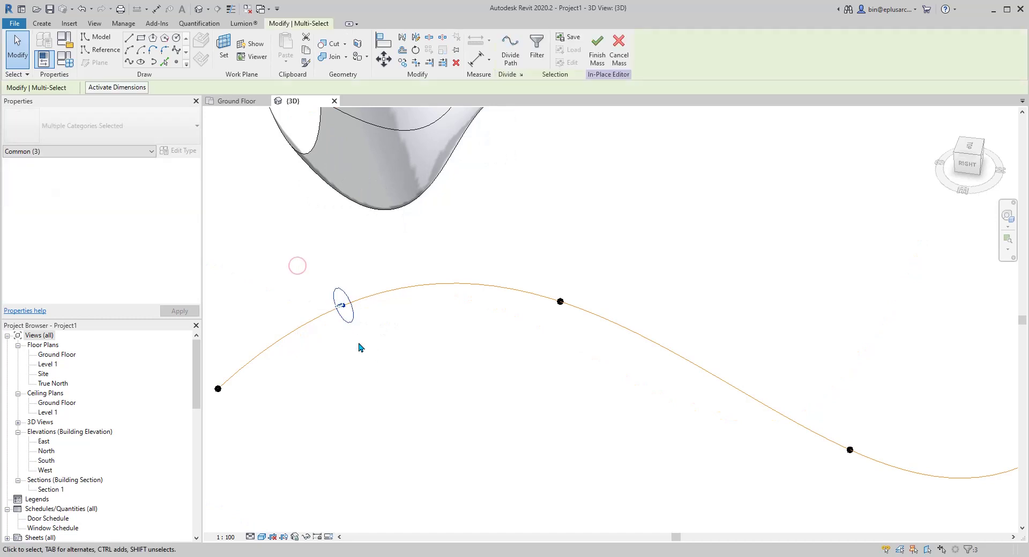
key("c")
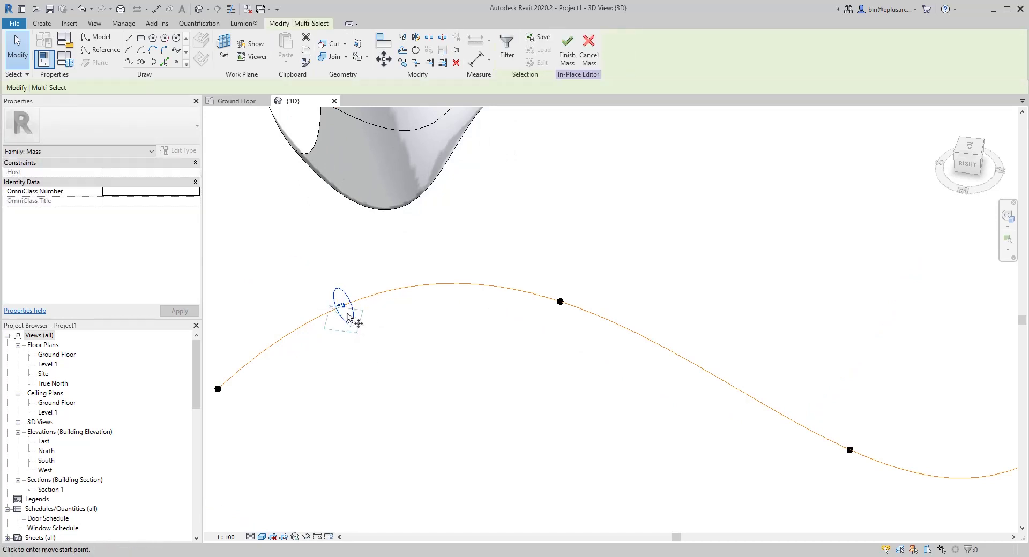
left_click(343, 307)
scroll(386, 351, "down", 2)
left_click(423, 375)
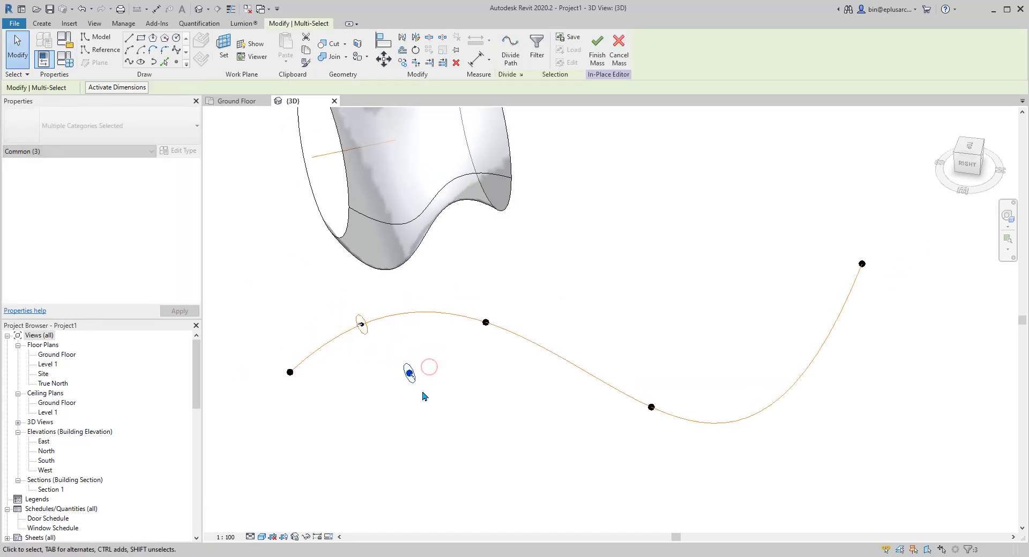
key("Escape")
Rehost the copied circle's reference point onto the spline, just before the spline's second point.
scroll(409, 378, "up", 2)
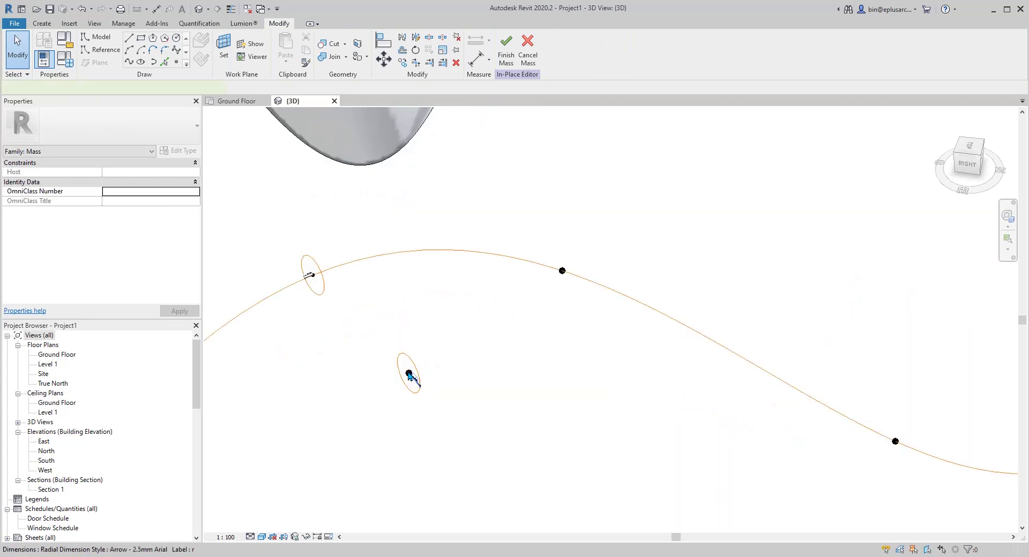
left_click(409, 375)
left_click_drag(378, 351, 410, 378)
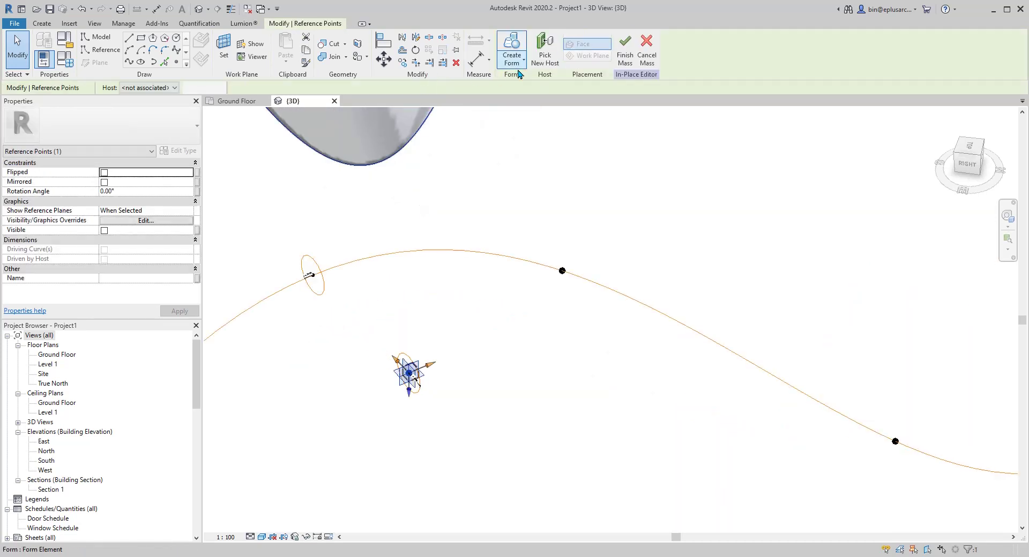
left_click(545, 54)
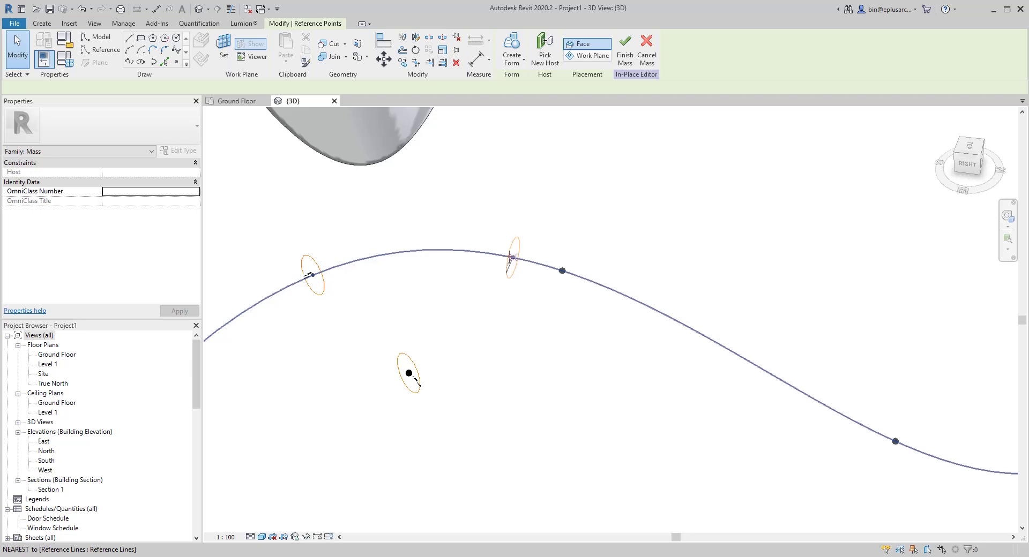
left_click(310, 275)
Set the original circle's reference point to a normalized curve parameter of 0 so it sits at the spline's beginning.
scroll(436, 276, "down", 2)
scroll(370, 278, "up", 4)
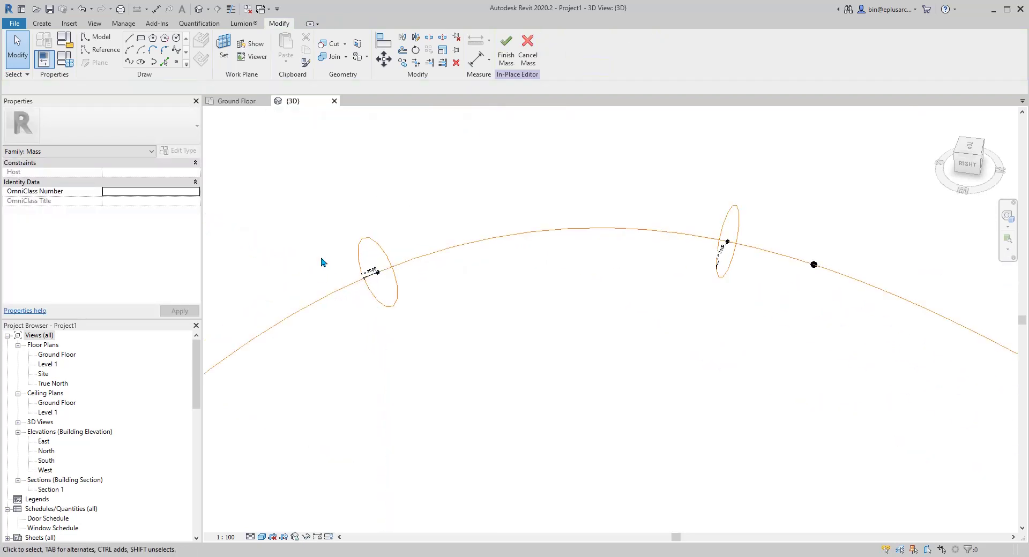
left_click_drag(319, 257, 403, 292)
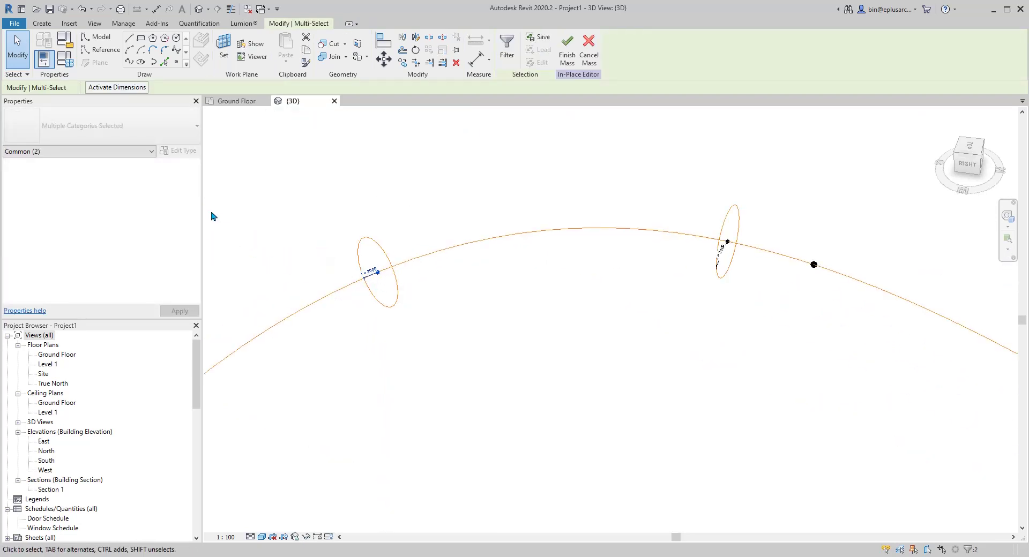
left_click(369, 274)
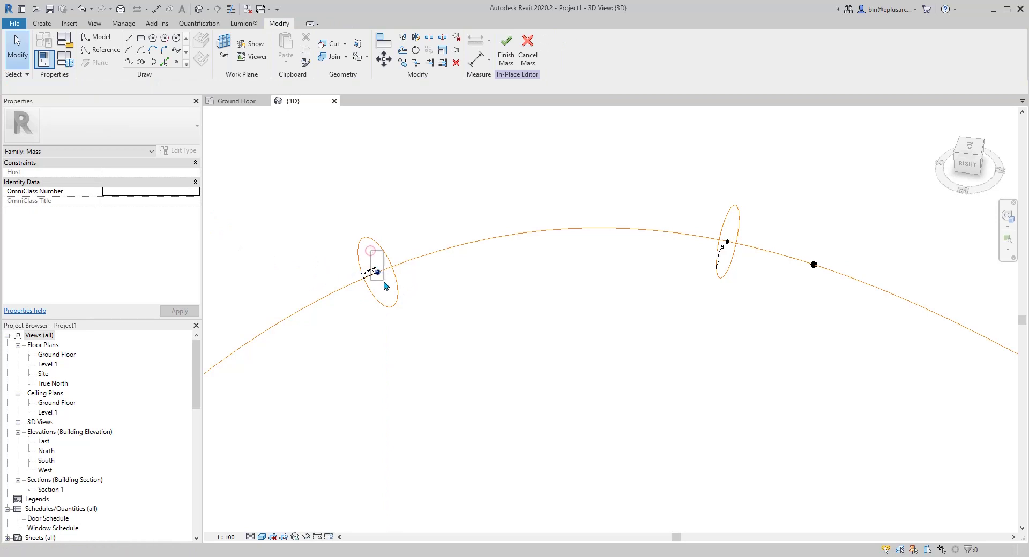
left_click(107, 290)
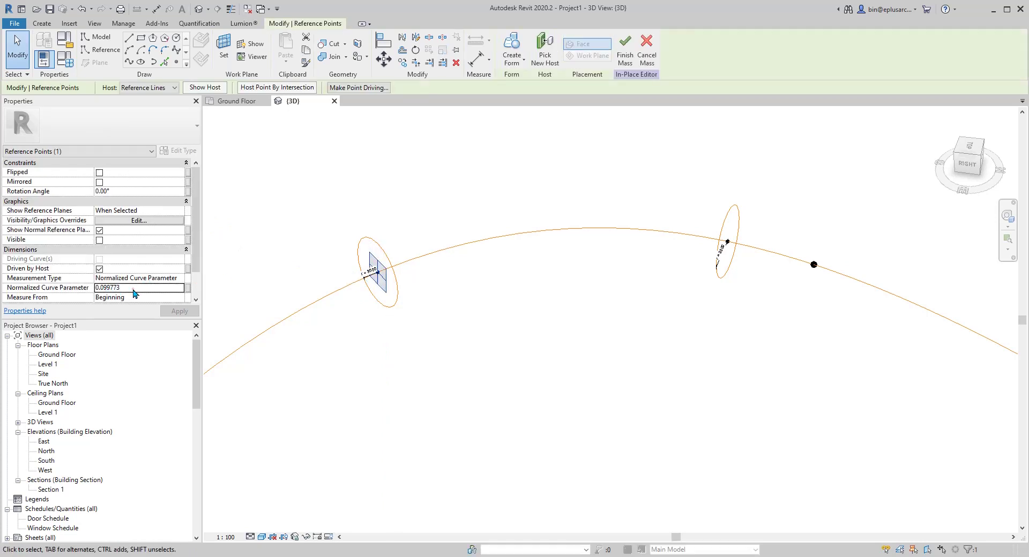
key("Return")
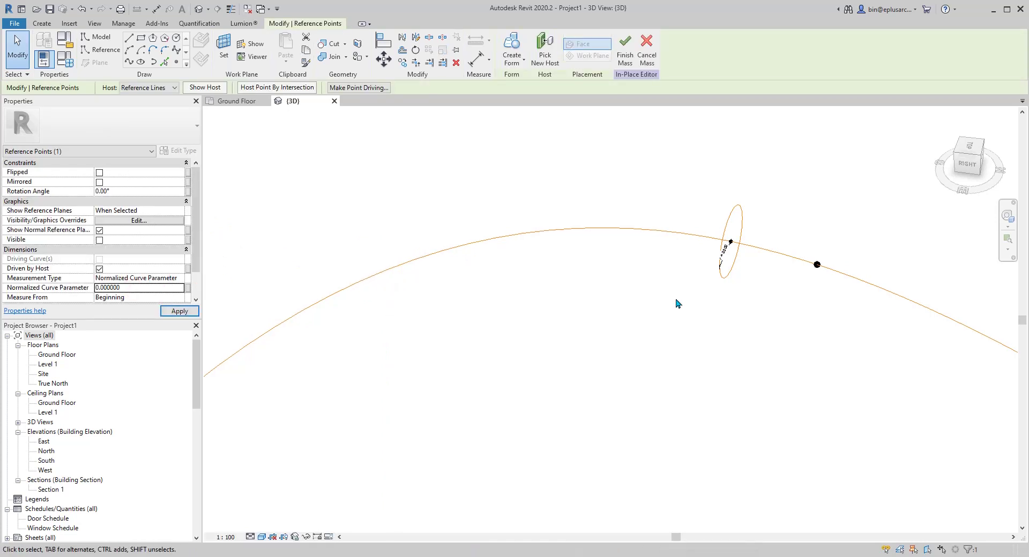
Set the copied circle's reference point to a normalized curve parameter of 1 so it sits at the spline's end.
scroll(718, 259, "up", 1)
left_click_drag(694, 220, 738, 260)
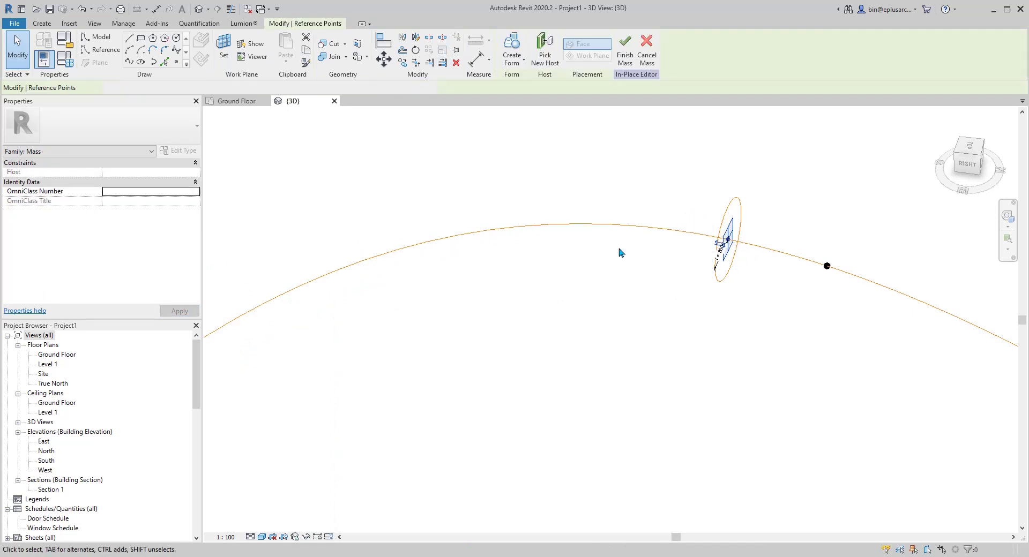
left_click(141, 289)
type("1")
key("Return")
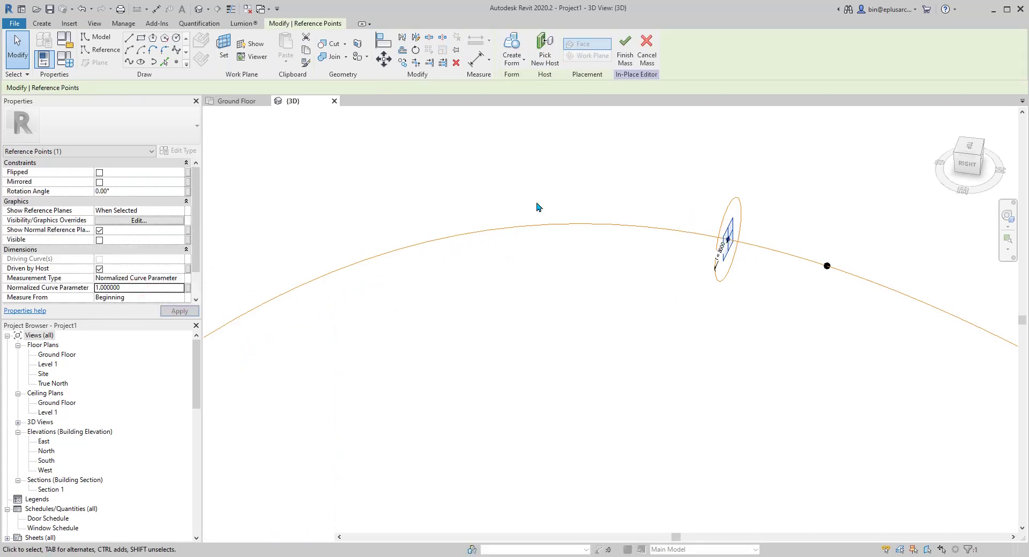
Create a form from the two end circles with the spline as the path.
scroll(577, 299, "down", 3)
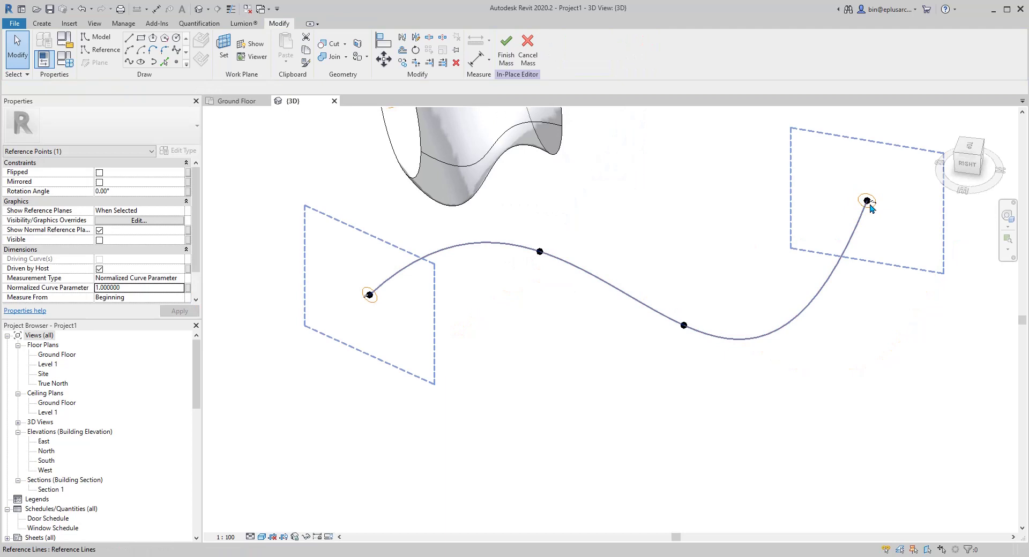
left_click(868, 202)
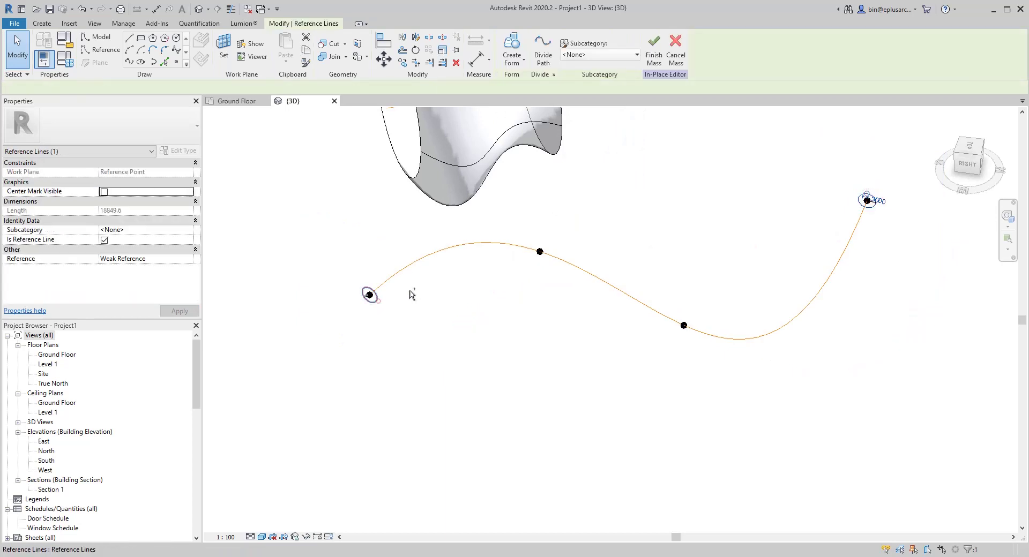
left_click(454, 249, "ctrl")
left_click(453, 249, "ctrl")
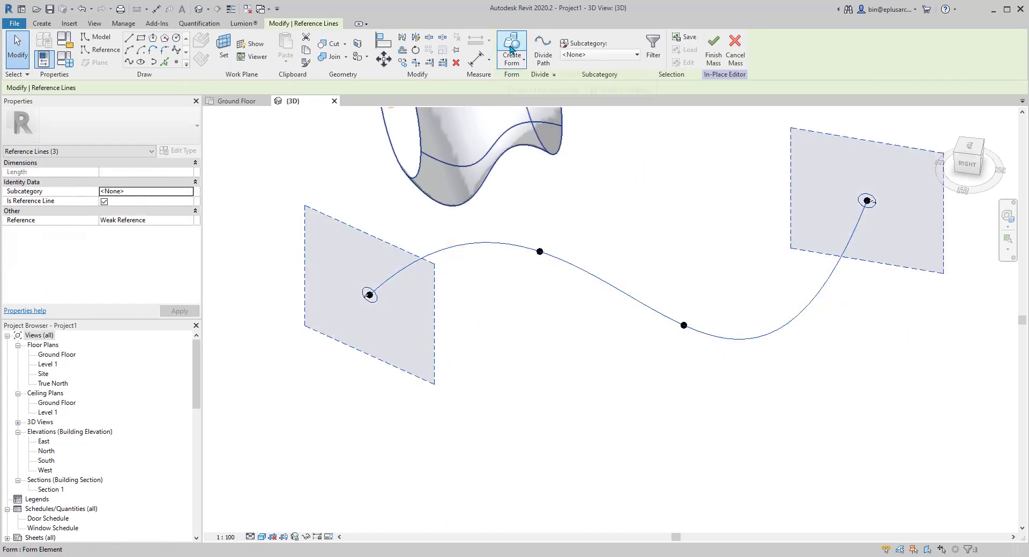
left_click(511, 49)
middle_click_drag(504, 264, 578, 292)
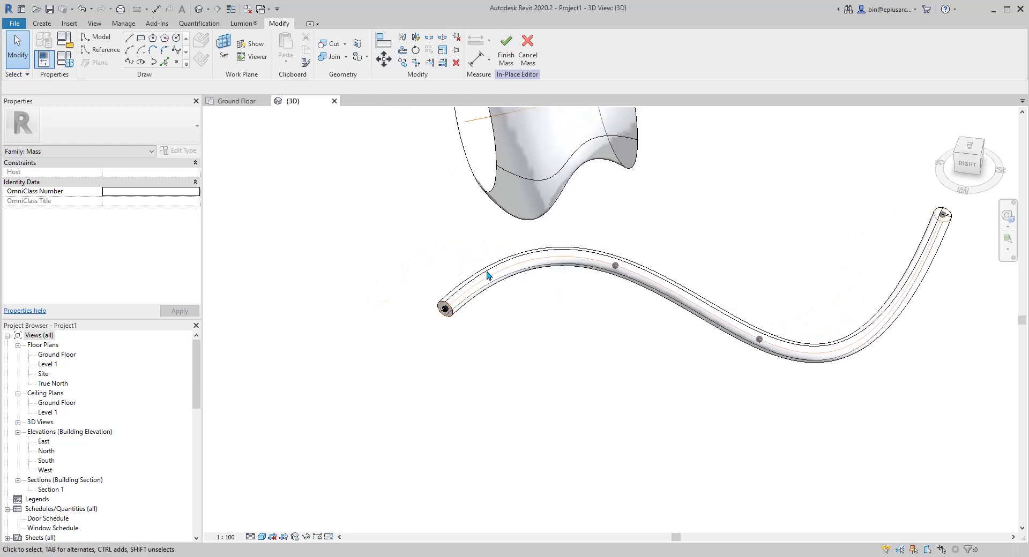
Test the swept form by setting the radius parameter r to 2000 and applying it, and finally to 5000.
left_click(65, 58)
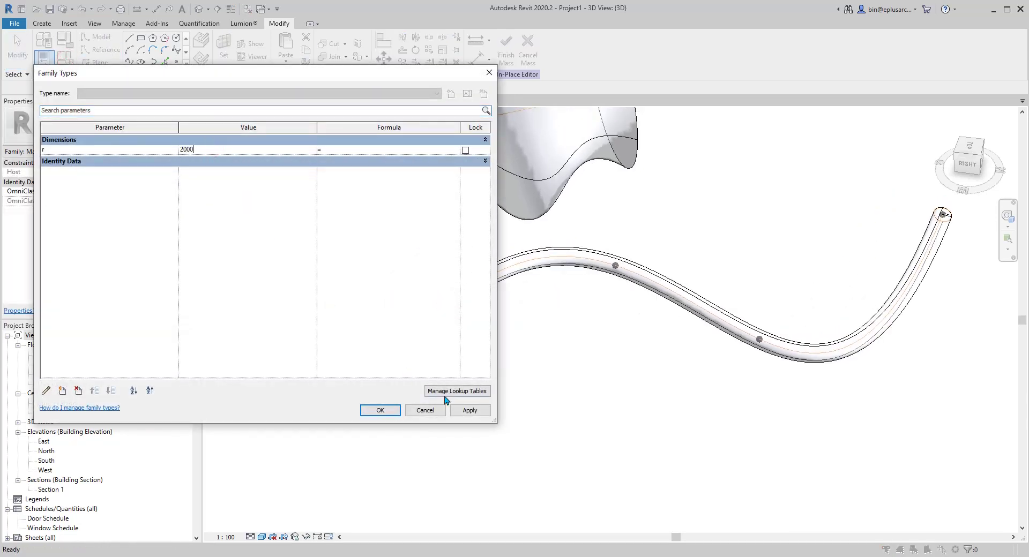
left_click(470, 410)
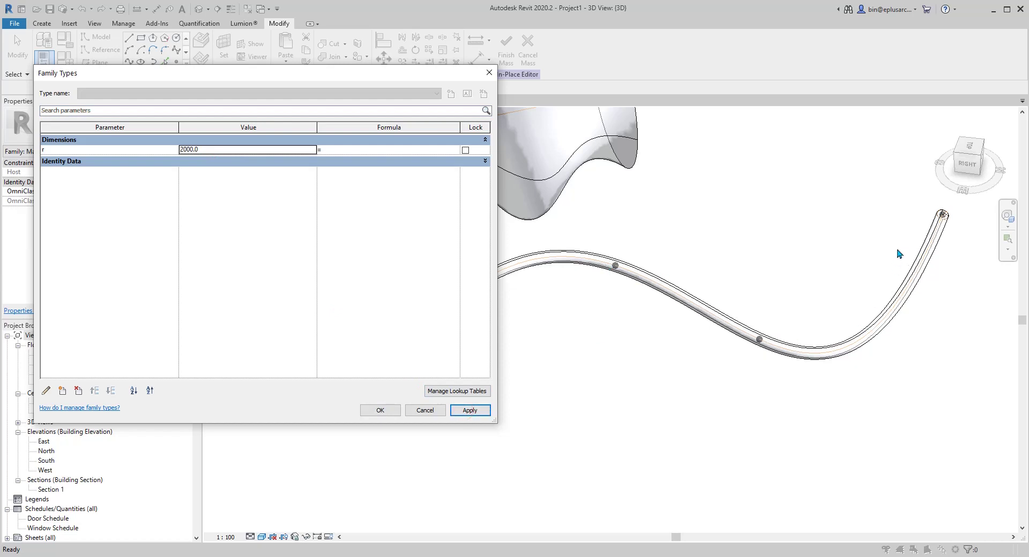
left_click(233, 150)
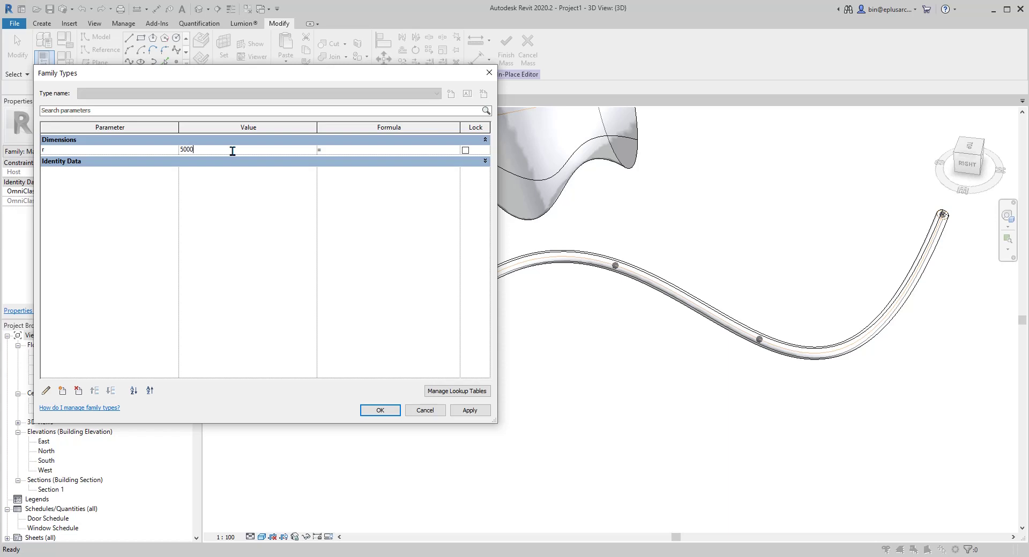
left_click(469, 411)
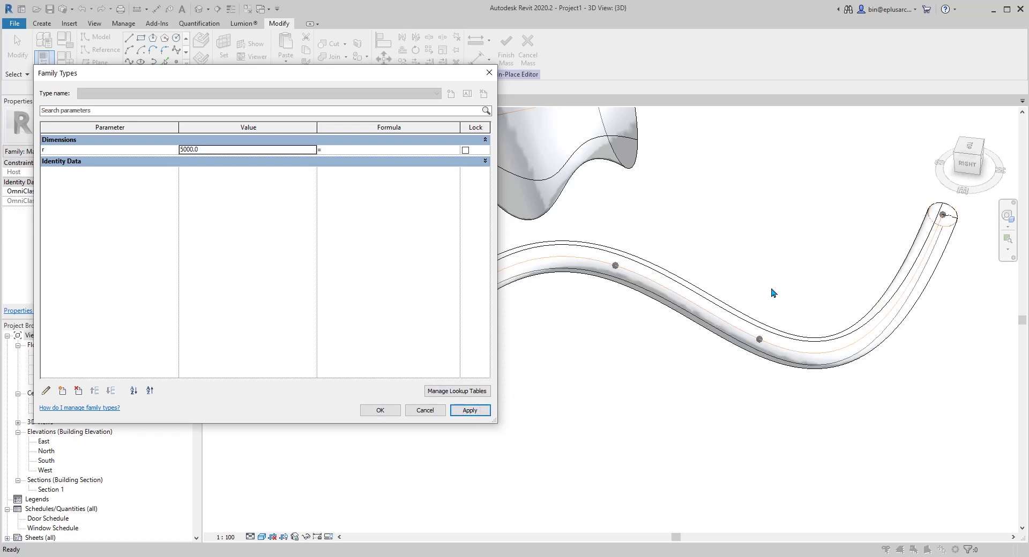
left_click(384, 412)
Inspect the resized sweep from another angle and check the form types in the Snipping Tool capture.
middle_click_drag(545, 310, 597, 312, "shift")
scroll(623, 288, "down", 1)
middle_click_drag(629, 271, 465, 307)
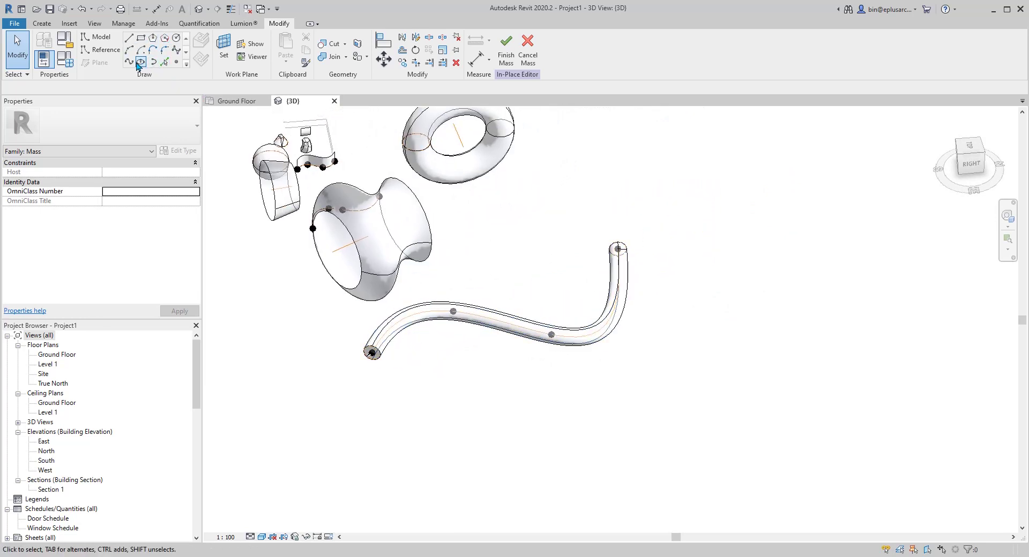
middle_click_drag(507, 241, 503, 262, "shift")
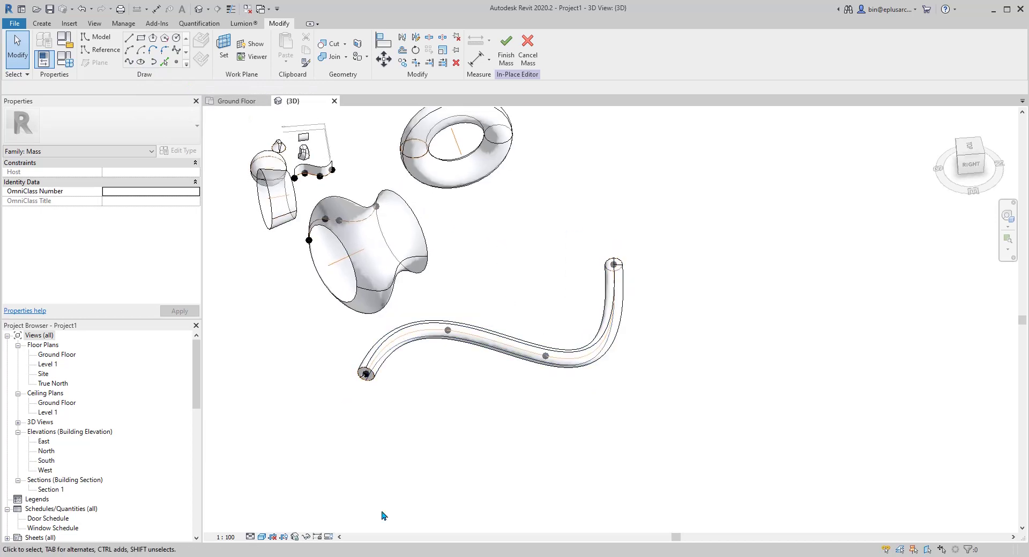
left_click(600, 556)
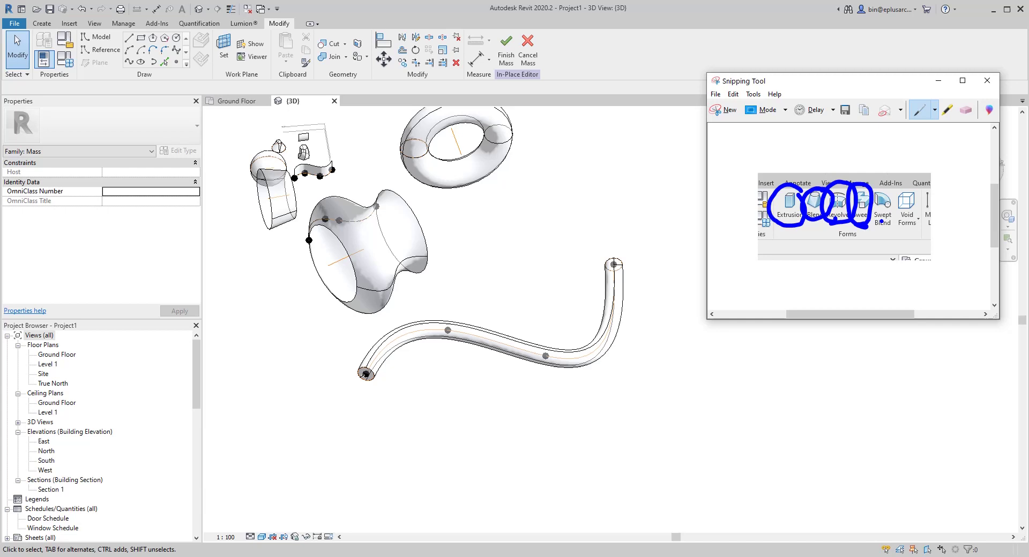
key("alt+Tab")
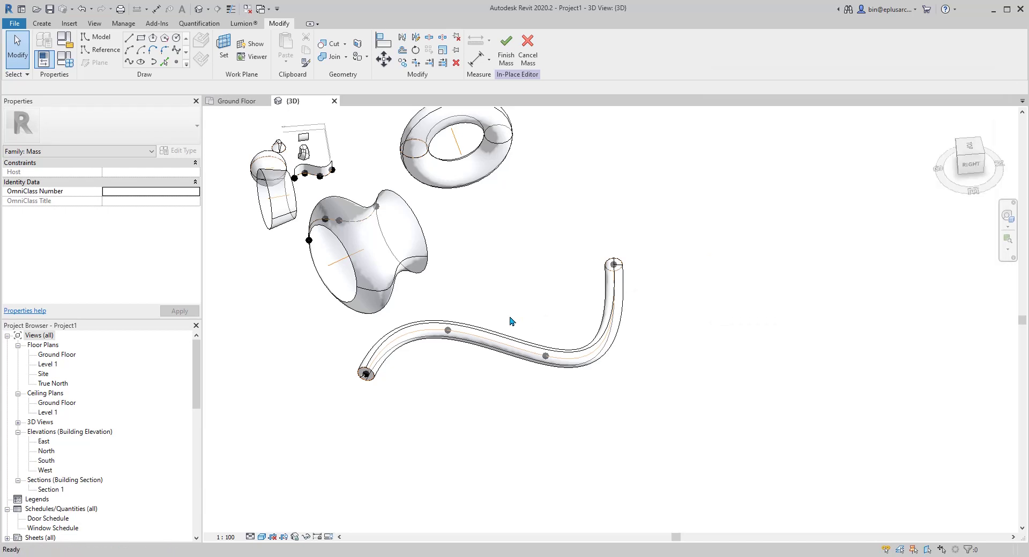
Copy the sweep's reference spline with its points into the empty space below the swept form.
scroll(512, 319, "down", 1)
left_click(476, 336)
middle_click_drag(490, 344, 470, 268)
key("m")
key("v")
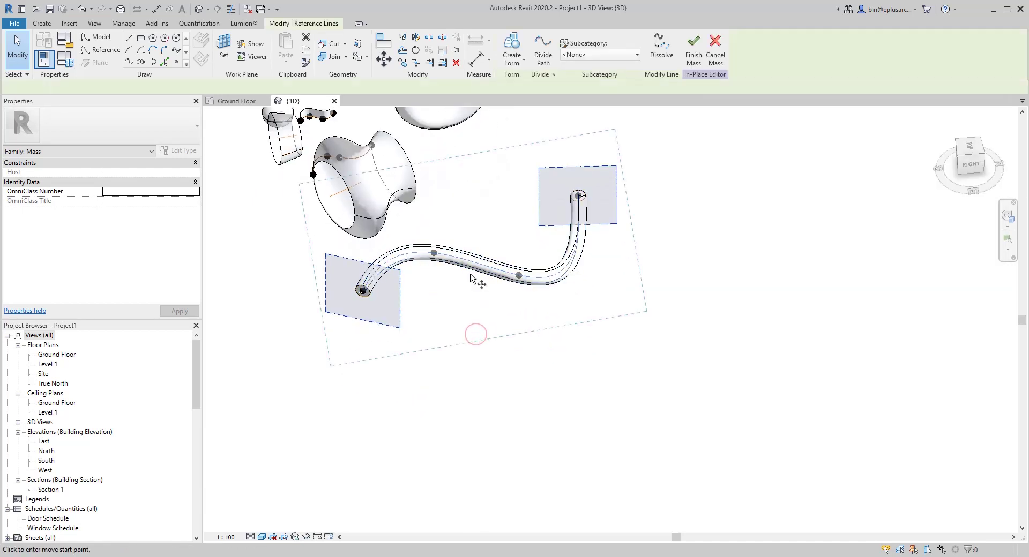
left_click(524, 265)
left_click(540, 356)
key("Escape")
scroll(363, 291, "up", 4)
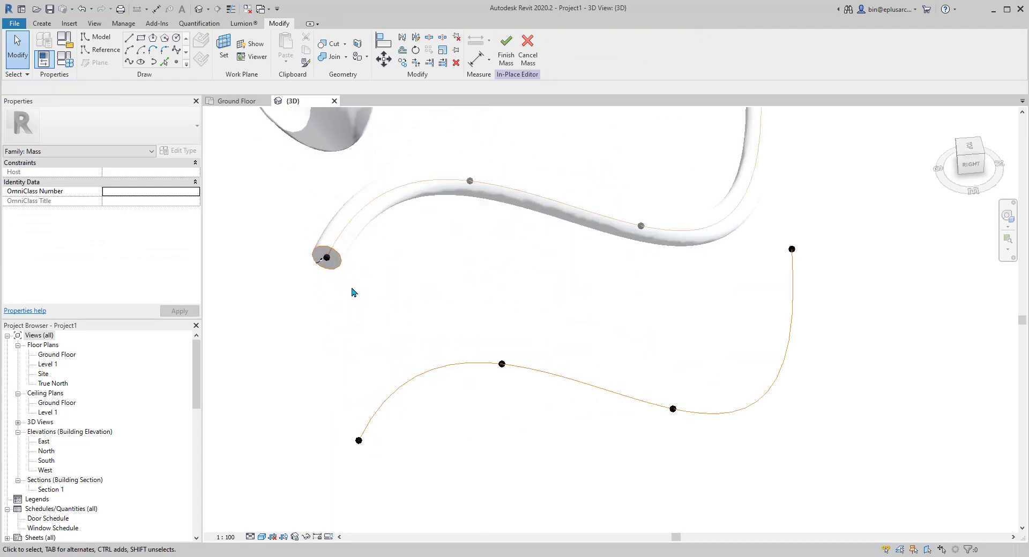
Temporarily hide the swept form to expose the circle and spline inside it.
left_click(344, 226)
key("h")
key("h")
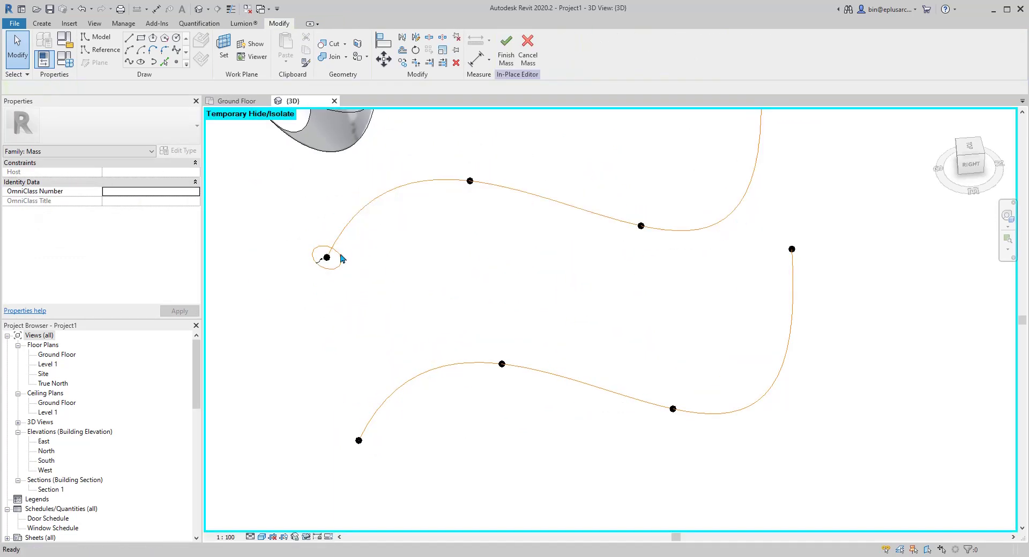
Copy the circle and reference point at the upper spline's start into the space above the lower spline.
scroll(328, 260, "up", 5)
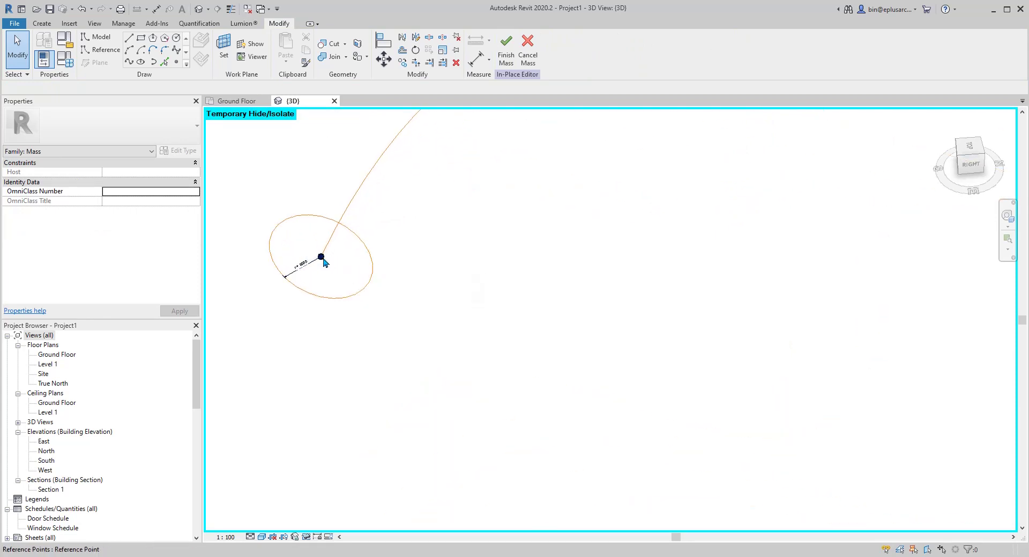
left_click(321, 258)
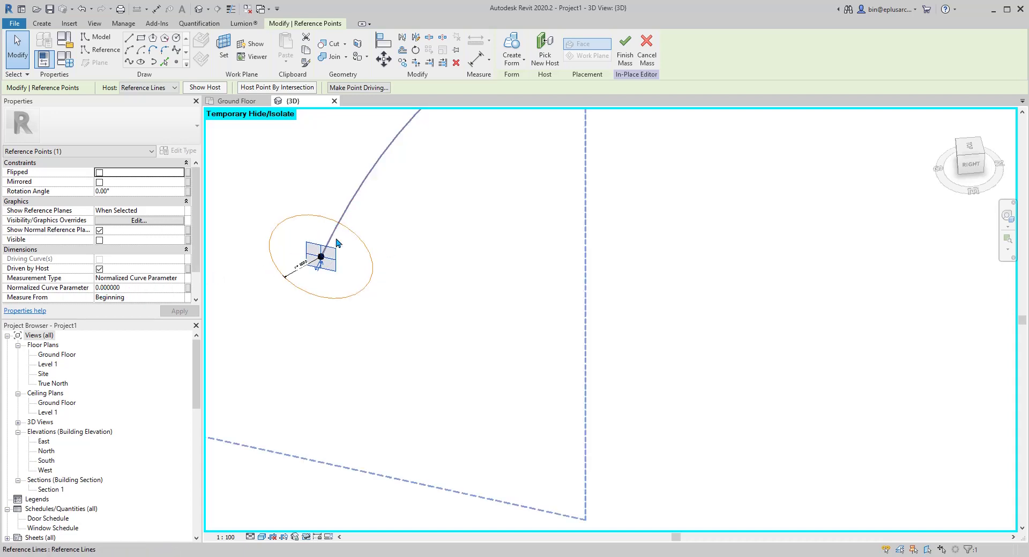
left_click(317, 220, "ctrl")
scroll(359, 260, "down", 6)
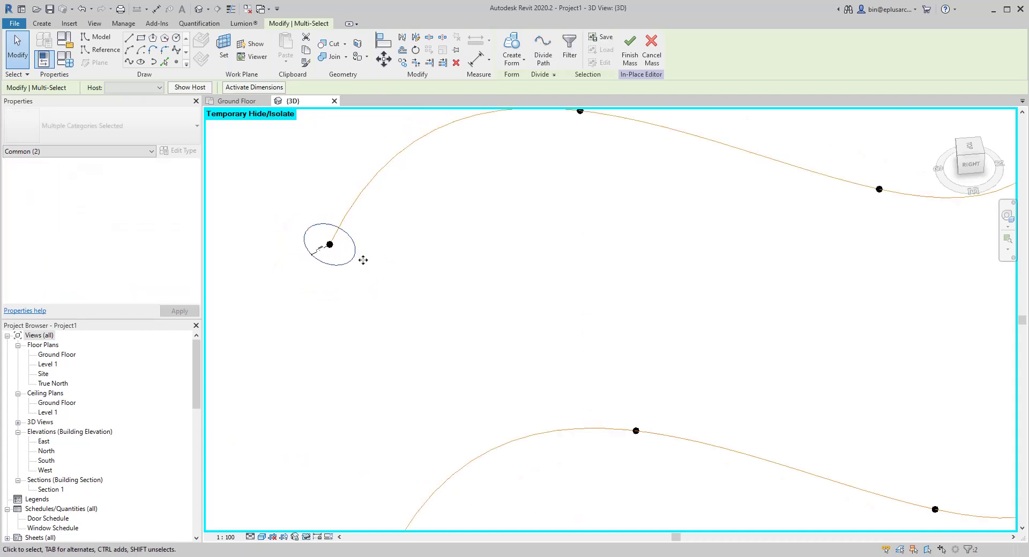
key("m")
key("v")
left_click(351, 243)
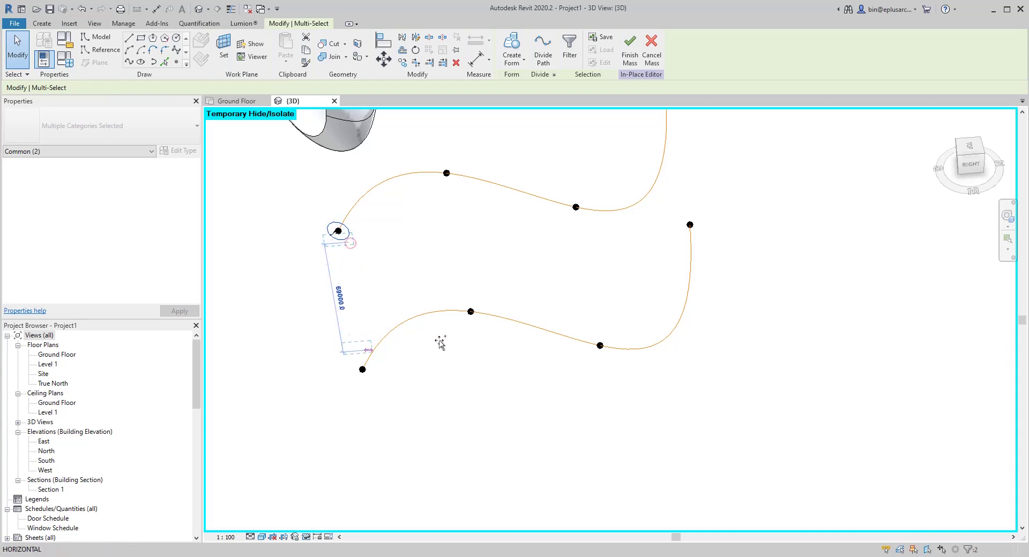
left_click(413, 296)
Rehost the copied circle's reference point onto the lower spline, between its first and second points.
scroll(354, 294, "up", 3)
left_click_drag(347, 289, 383, 290)
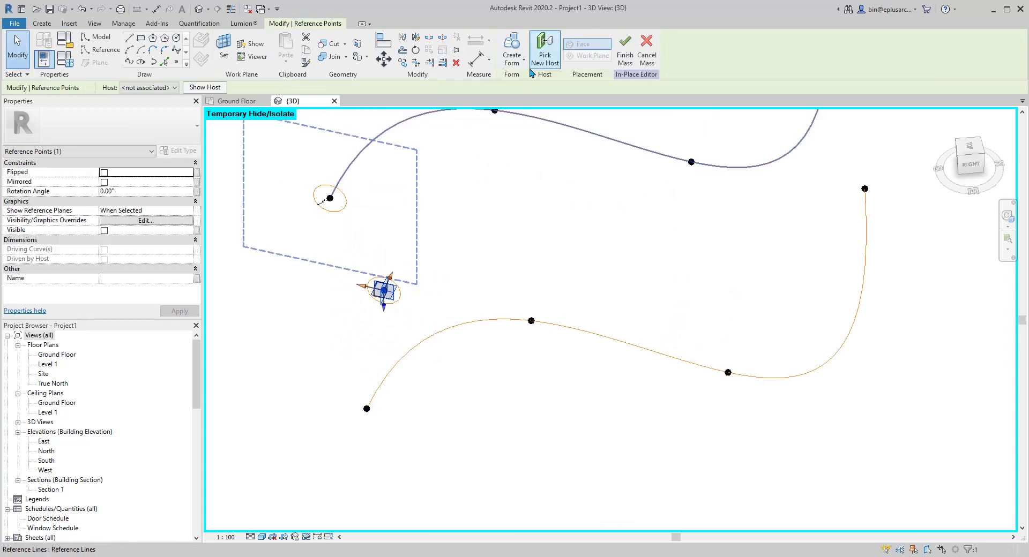
left_click(545, 52)
left_click(441, 332)
left_click(453, 377)
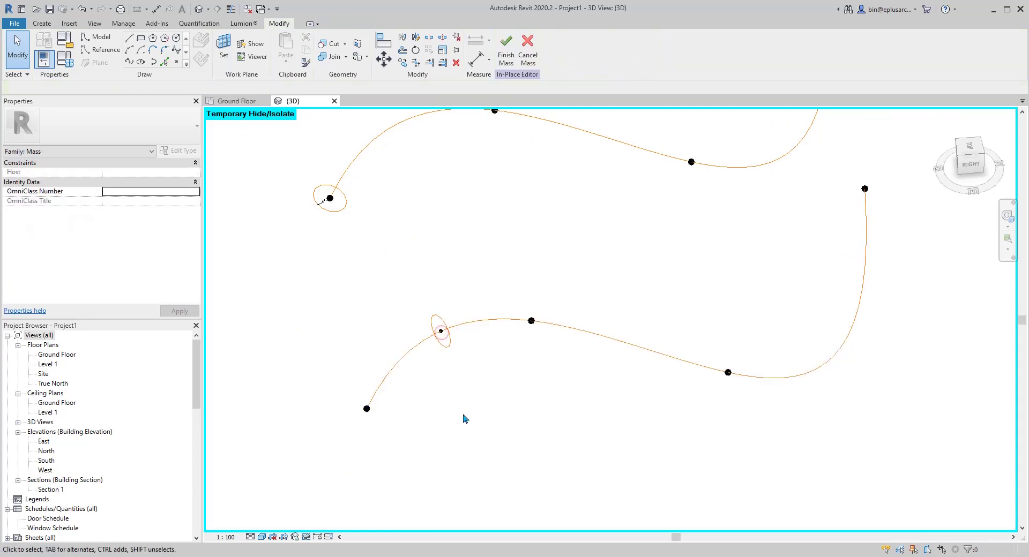
Copy the circle hosted on the lower spline, with its reference point, to just above the spline's third point.
scroll(399, 407, "down", 2)
left_click_drag(411, 310, 456, 382)
left_click(433, 358)
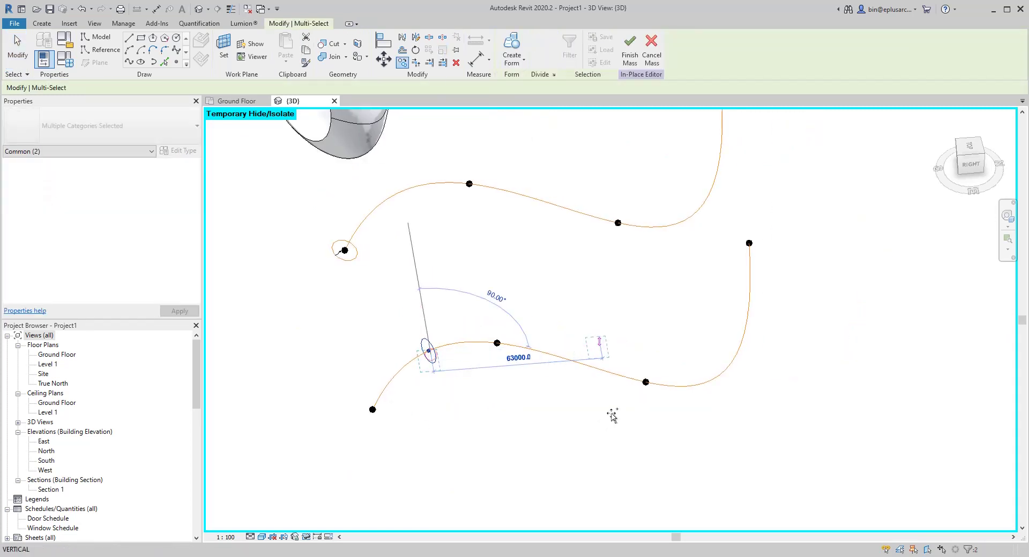
left_click(661, 355)
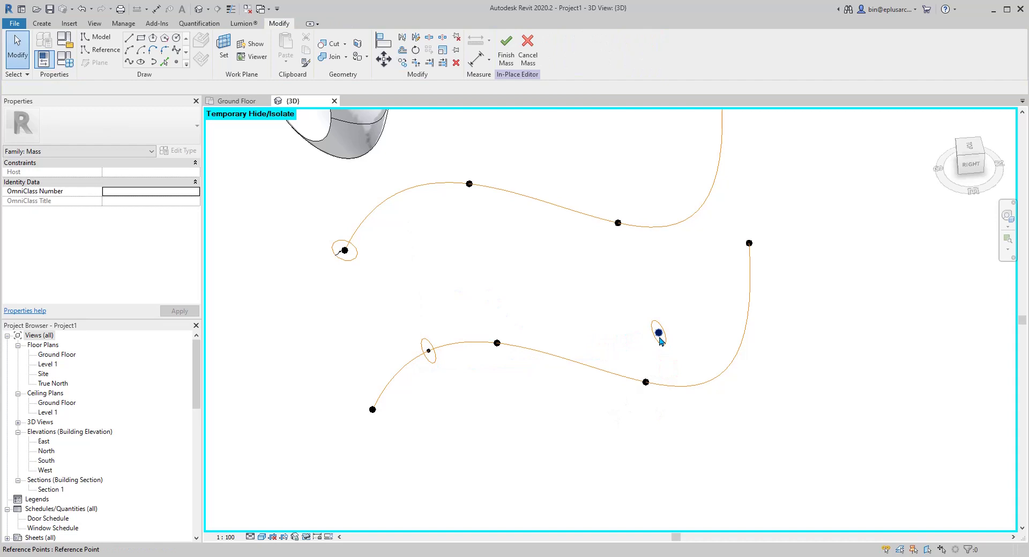
Rehost the new circle's reference point onto the lower spline, just past its third point.
left_click(658, 334)
left_click(545, 54)
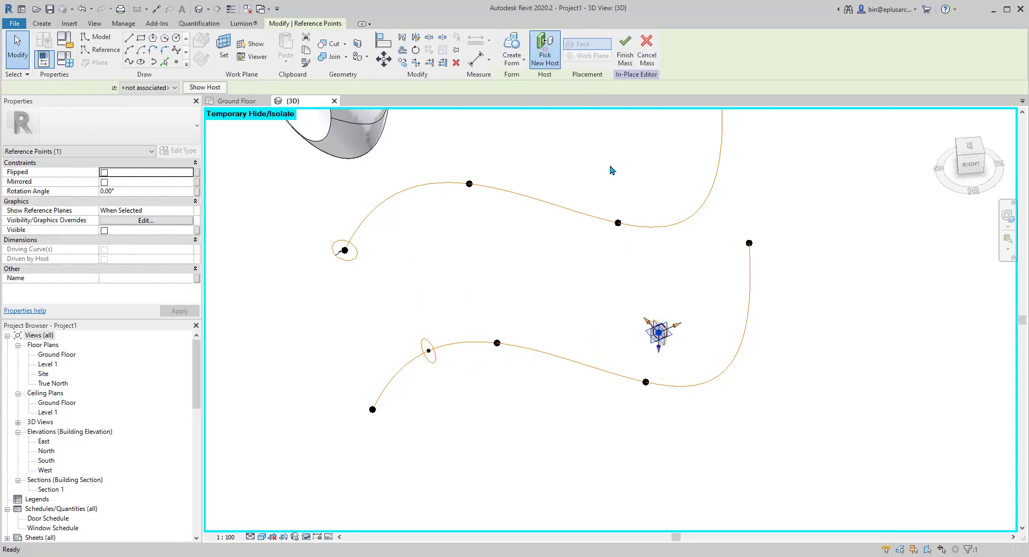
left_click(718, 373)
Enlarge the circle past the lower spline's third point to a radius of about 20000.
scroll(732, 388, "up", 1)
left_click(728, 384)
scroll(739, 383, "up", 1)
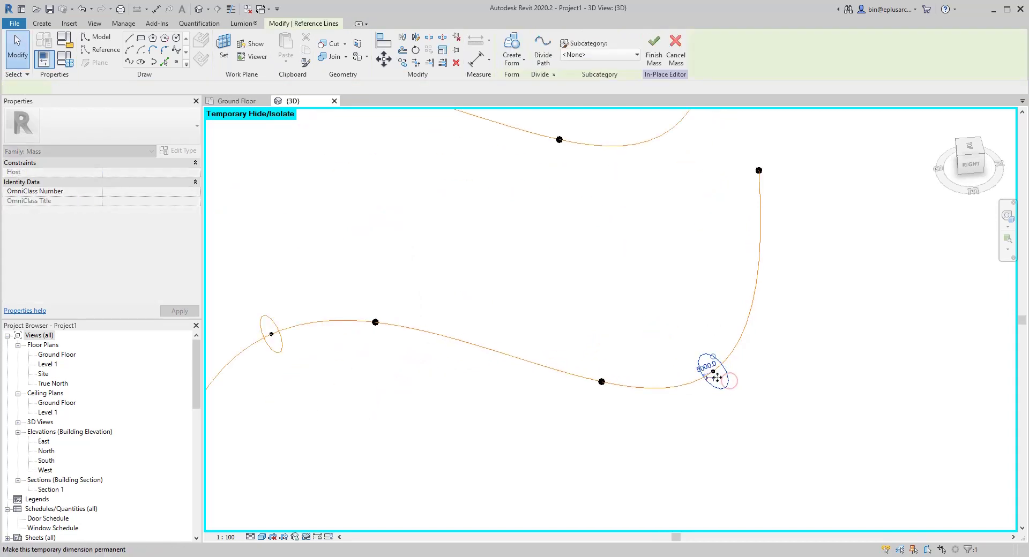
left_click_drag(715, 356, 715, 311)
scroll(716, 378, "down", 2)
middle_click_drag(716, 377, 710, 363)
key("Escape")
Create a swept blend from the small and large circles along the lower spline and compare it with the Snipping Tool capture.
left_click(685, 324)
left_click(579, 351)
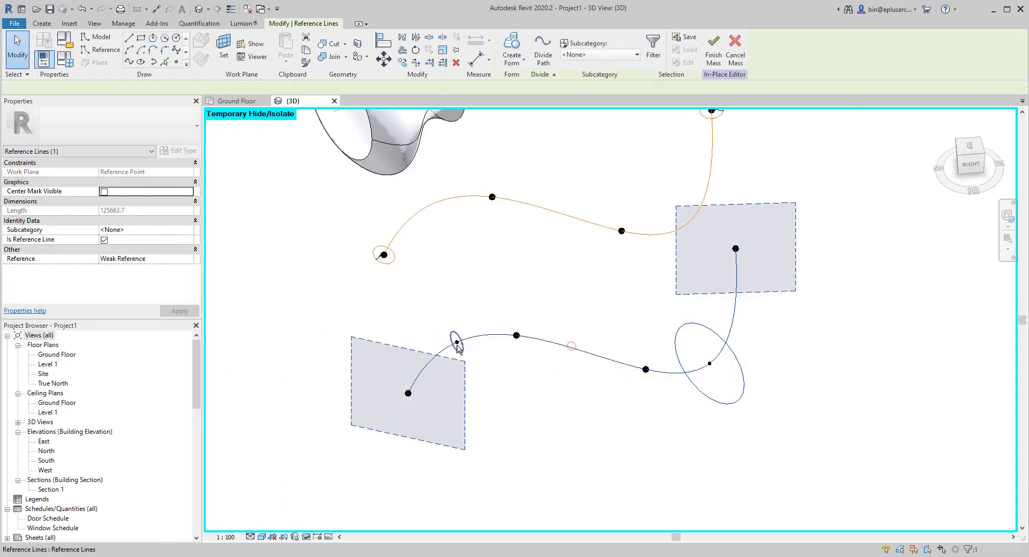
left_click(519, 46)
scroll(605, 331, "down", 1)
middle_click_drag(605, 331, 567, 279)
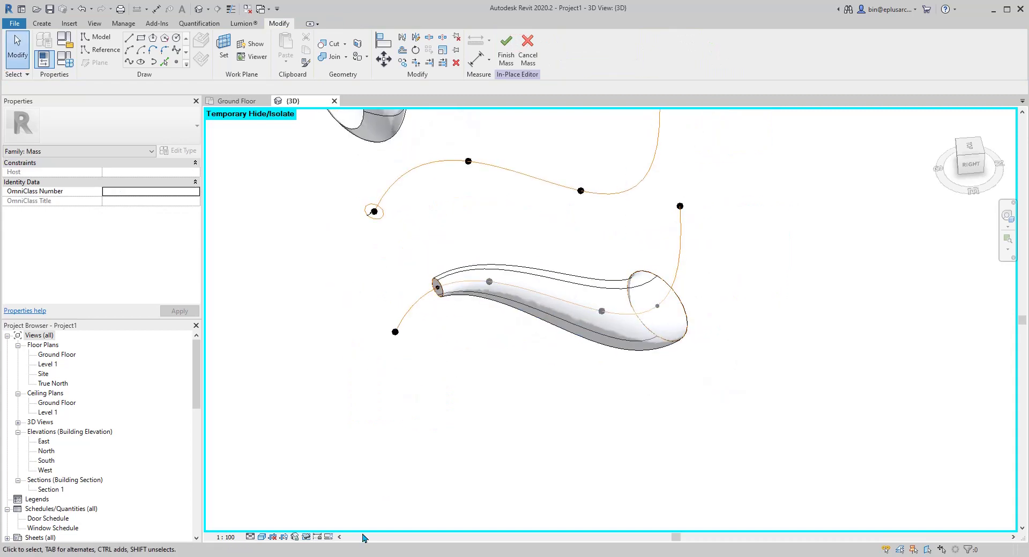
left_click(360, 556)
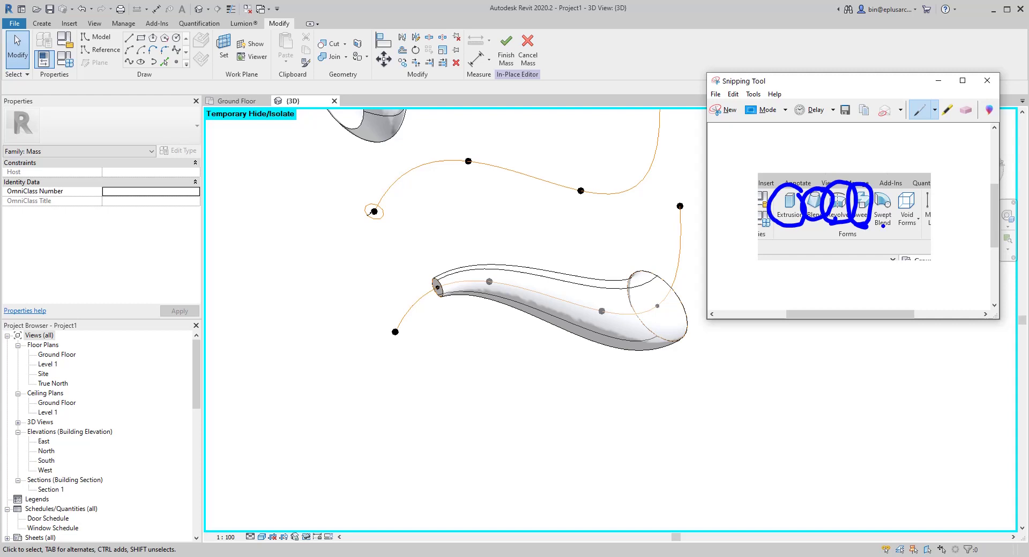
left_click(539, 377)
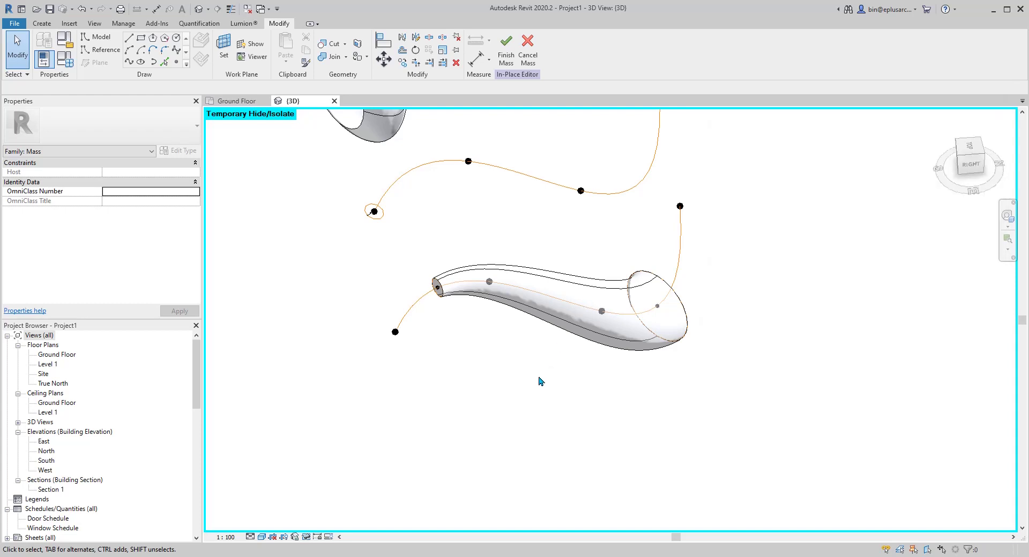
Delete the swept blend form and its large circle, keeping the small circle, the spline and the reference points.
middle_click_drag(638, 321, 620, 299)
left_click(618, 292)
left_click(592, 286)
key("Delete")
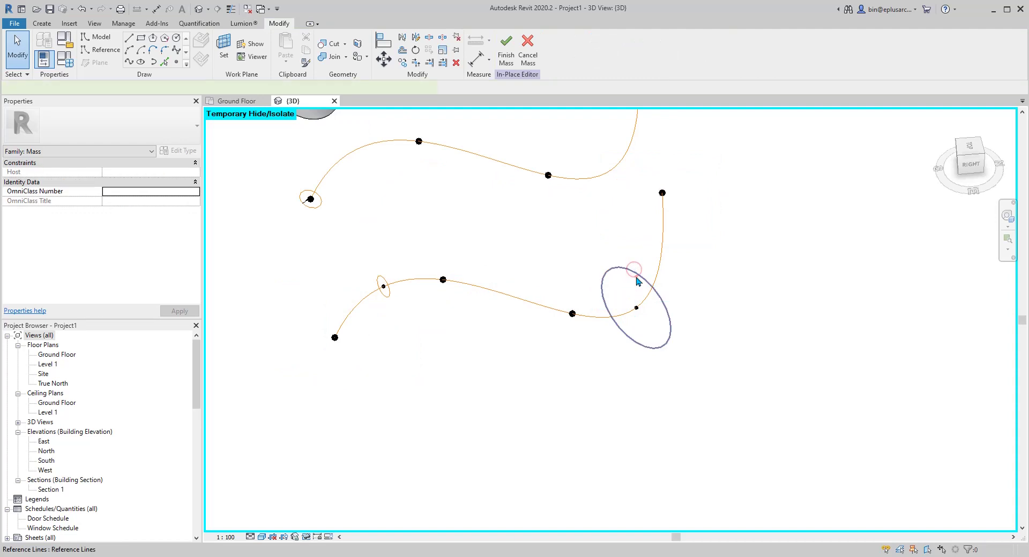
left_click(638, 282)
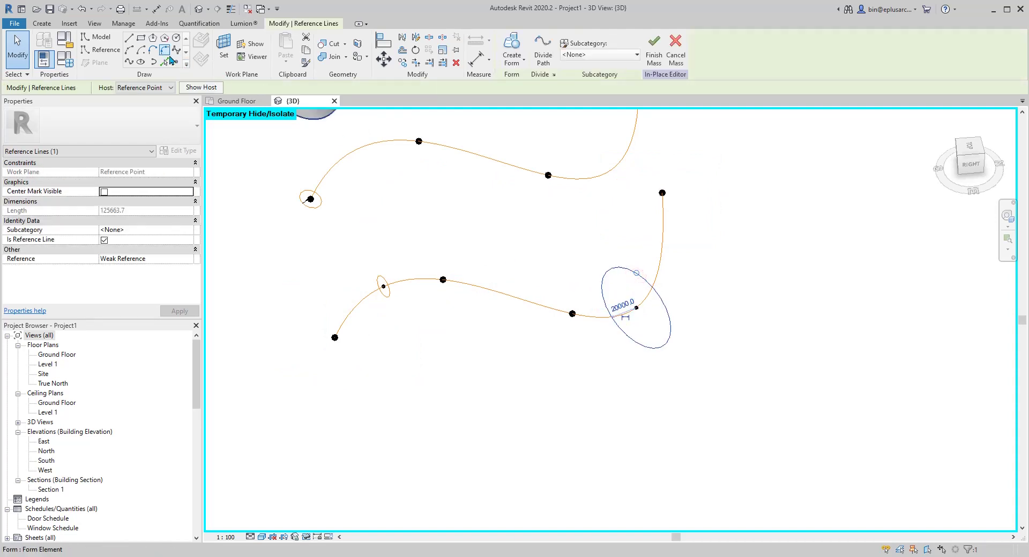
key("Delete")
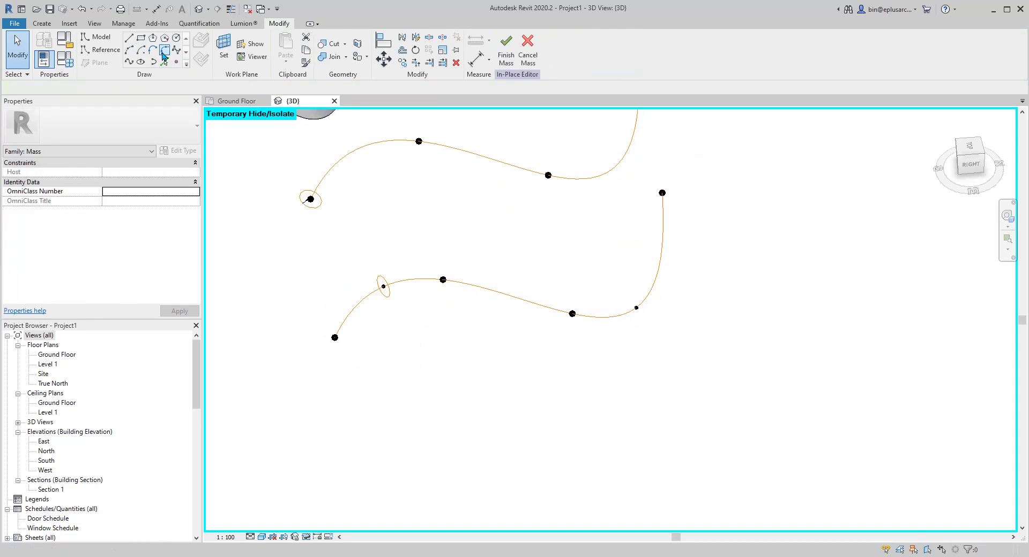
key("l")
key("i")
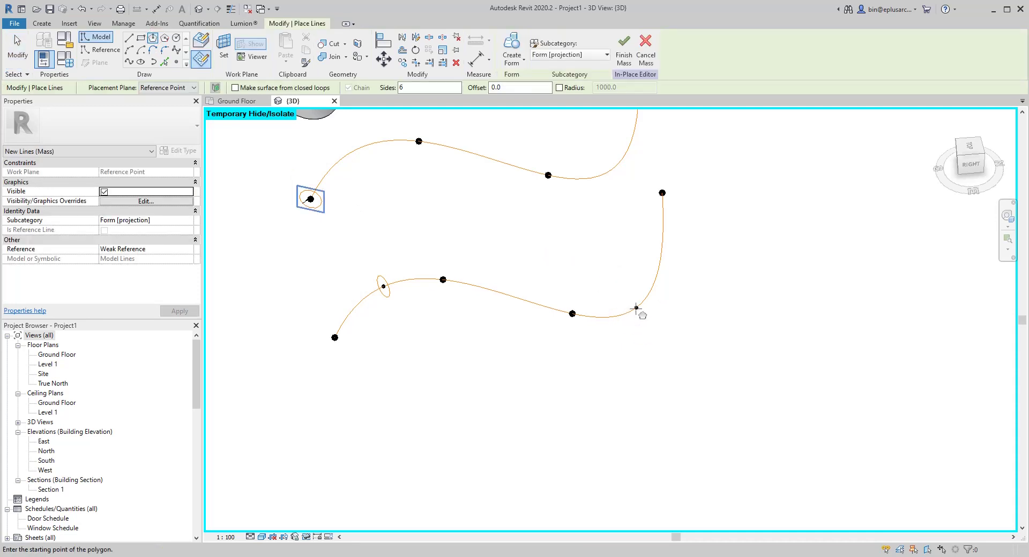
key("Escape")
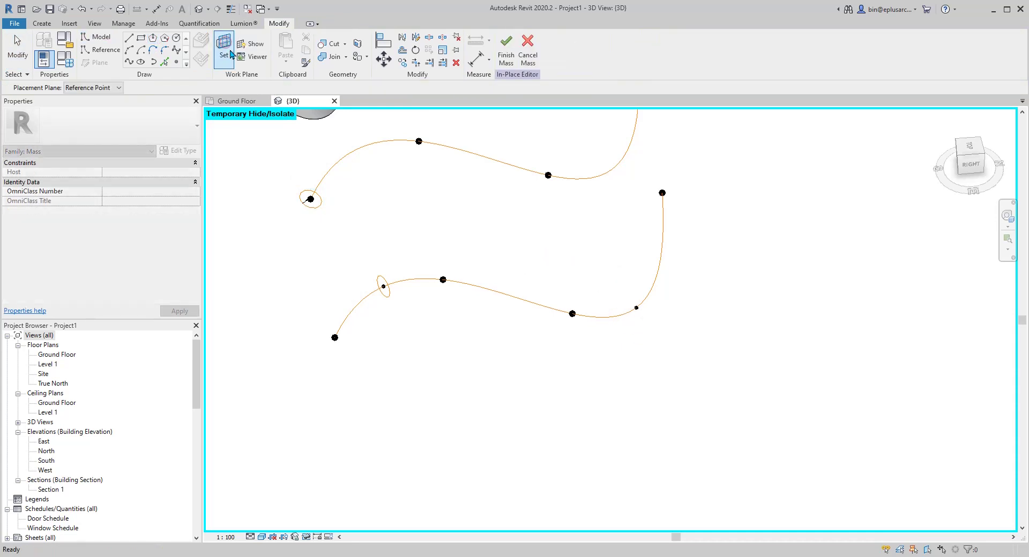
left_click(98, 89)
left_click(86, 114)
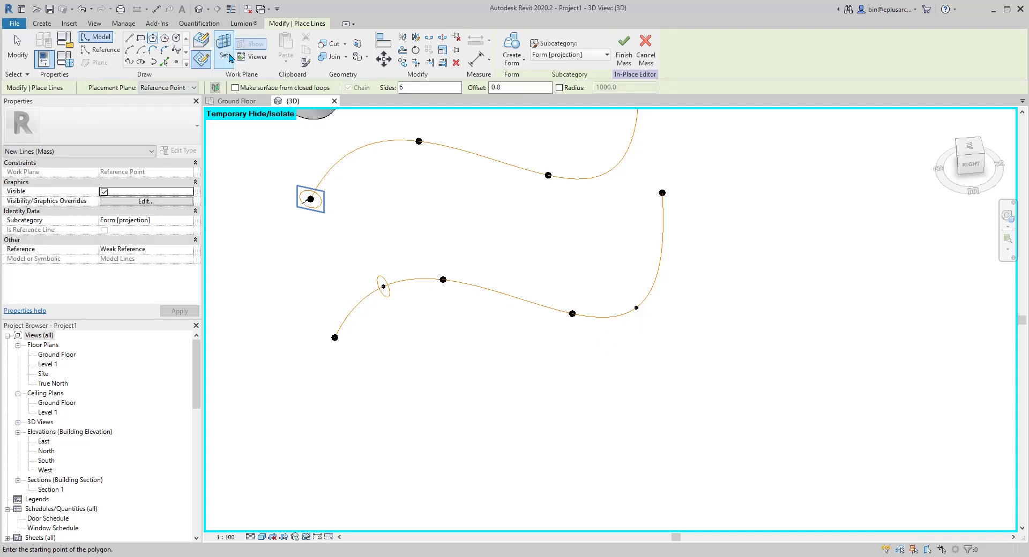
key("Escape")
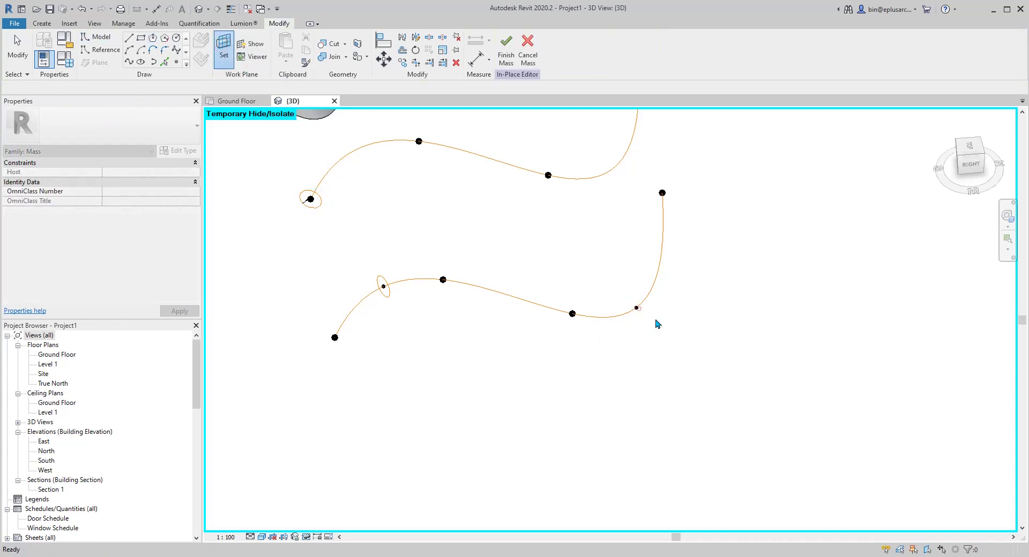
Draw a hexagon with sides about 13000 on the work plane of the reference point past the lower spline's third point.
key("l")
key("i")
left_click(636, 307)
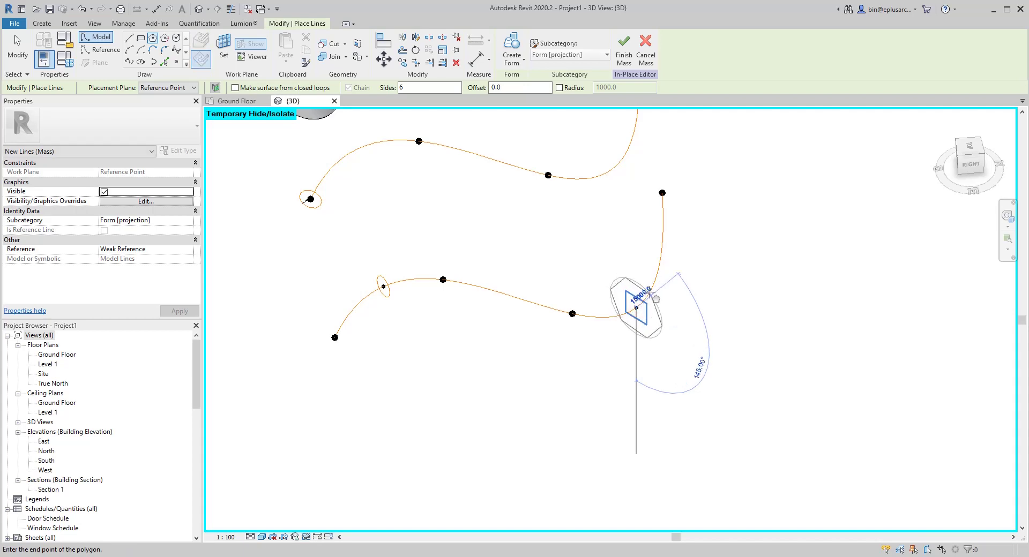
left_click(643, 292)
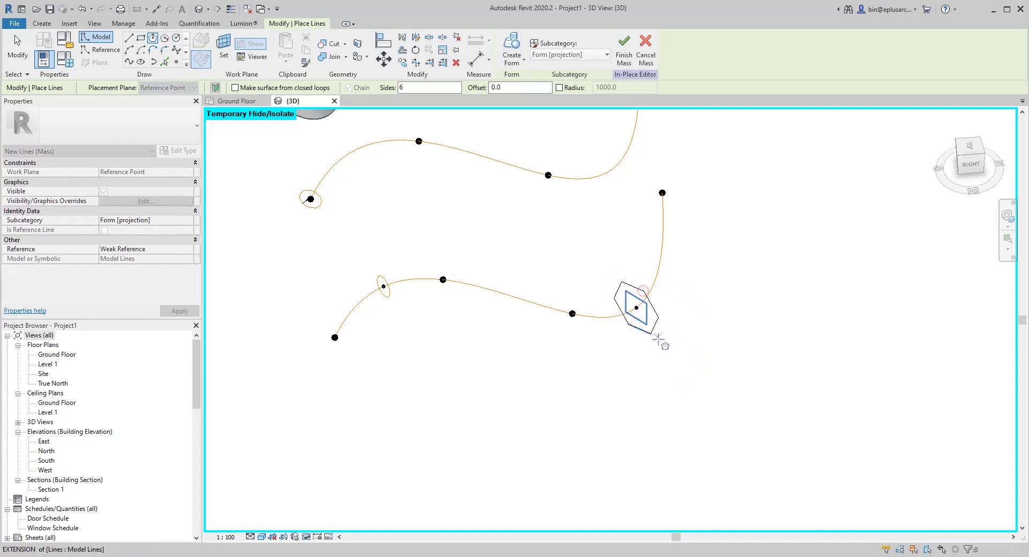
left_click(631, 293)
left_click(675, 352)
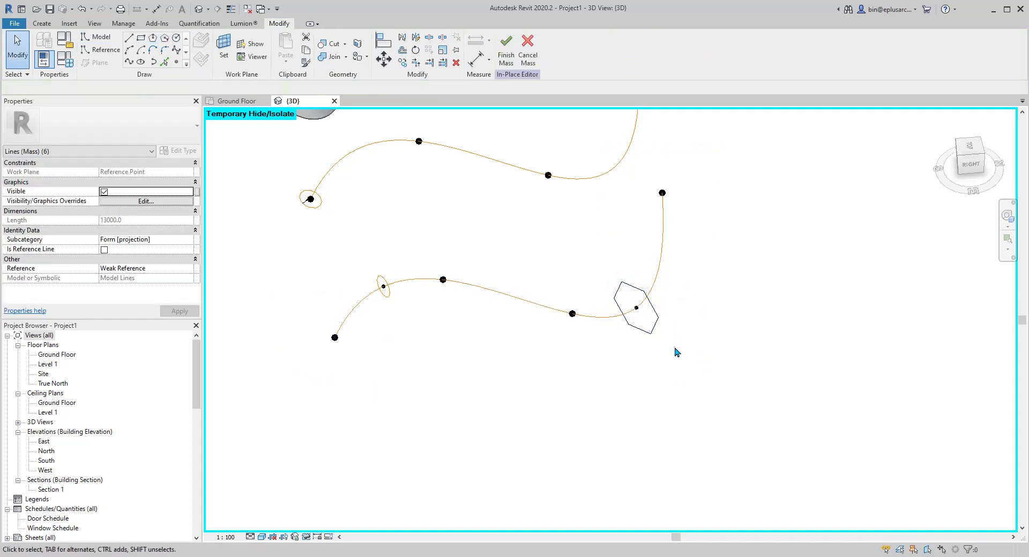
Convert the hexagon's six model lines into reference lines.
left_click(650, 304)
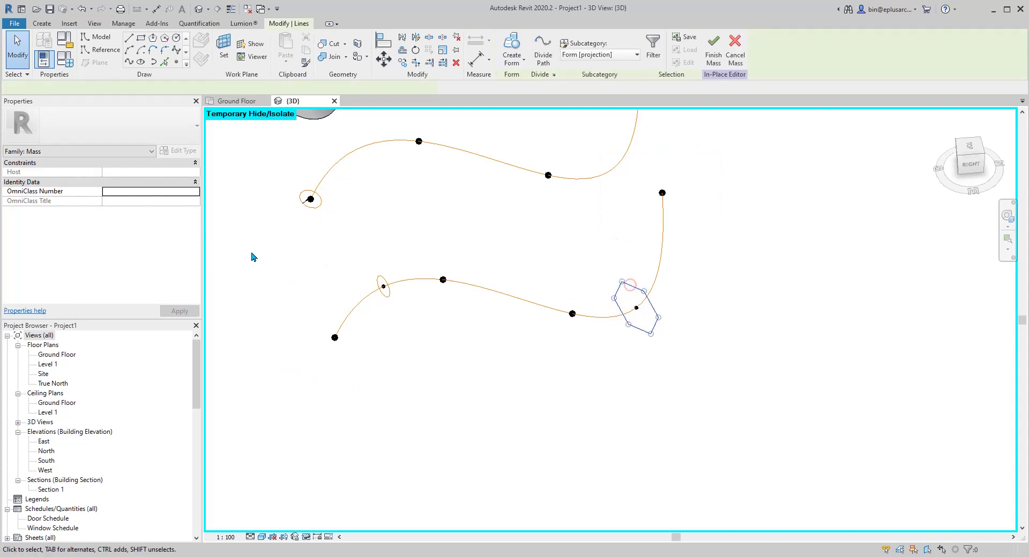
left_click(104, 251)
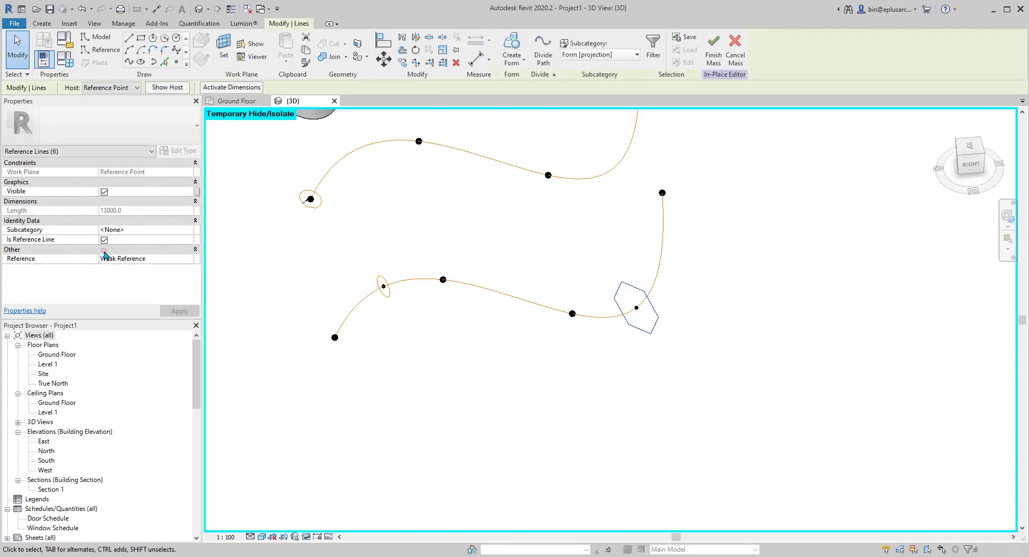
left_click(622, 375)
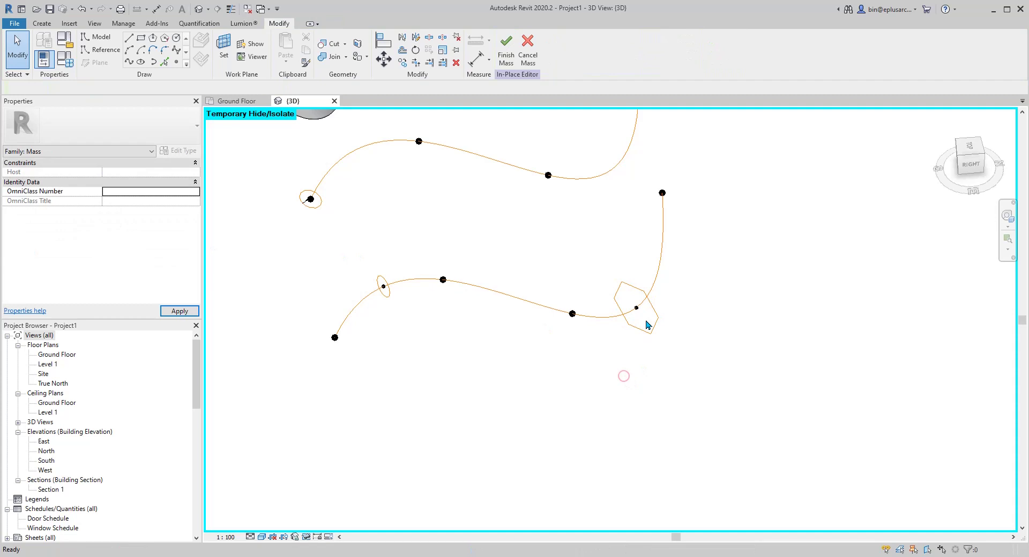
Create a swept blend form from the hexagon and the small circle along the lower spline.
left_click(631, 290)
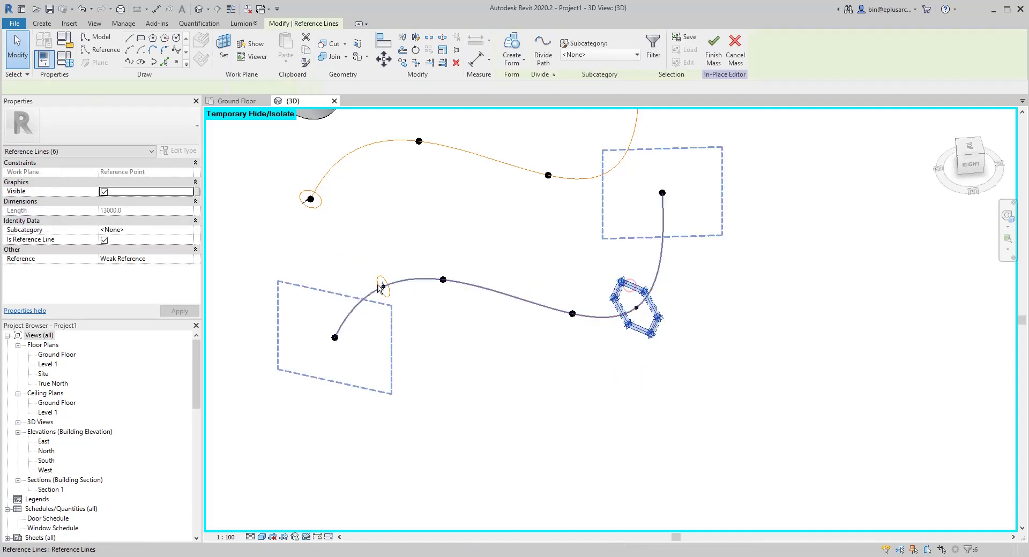
left_click(478, 293, "ctrl")
left_click(479, 290, "ctrl")
left_click(518, 53)
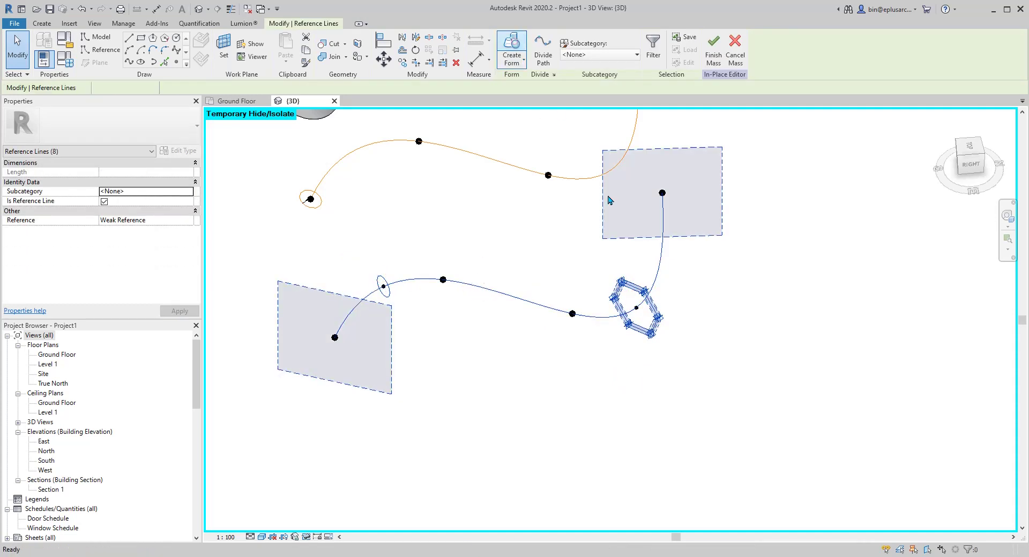
middle_click_drag(712, 305, 699, 325, "shift")
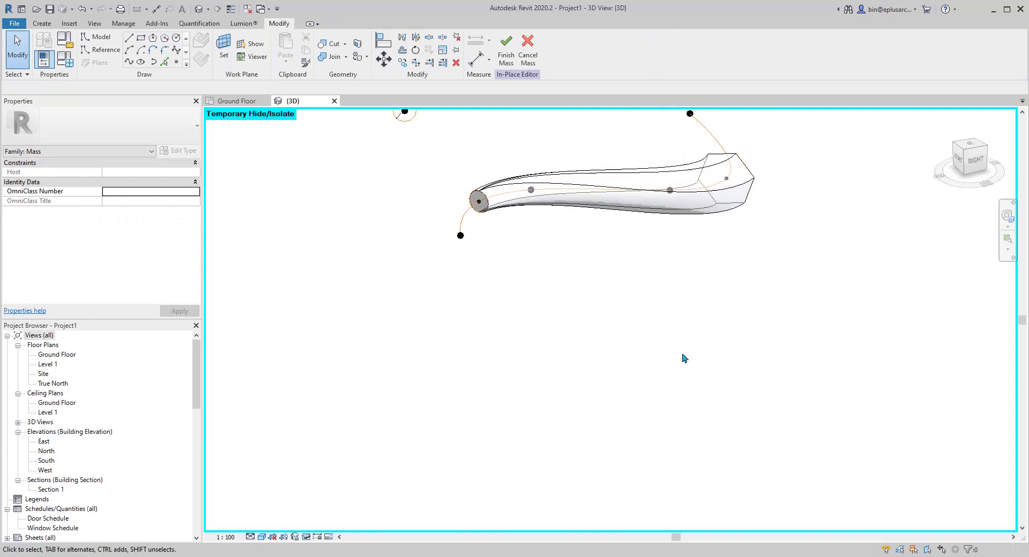
middle_click_drag(684, 358, 496, 275, "shift")
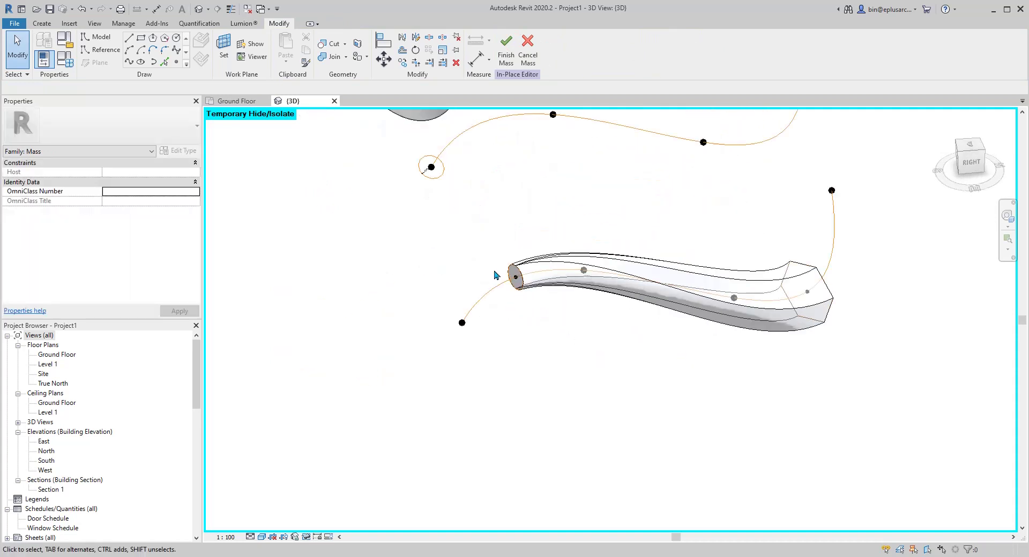
Set the normalized curve parameter to 0 for the circle's reference point and 0.5 for the hexagon's reference point.
left_click(517, 279)
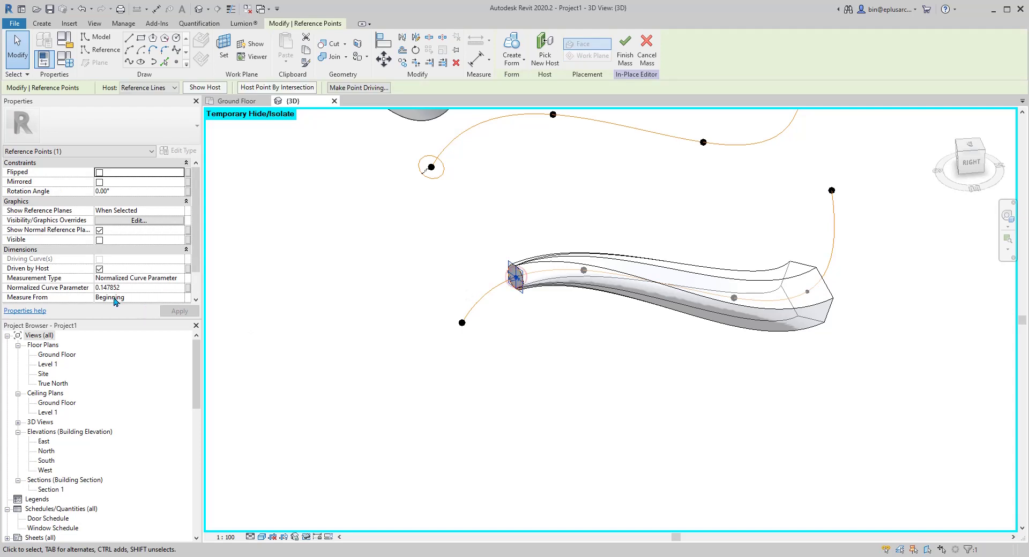
left_click(149, 288)
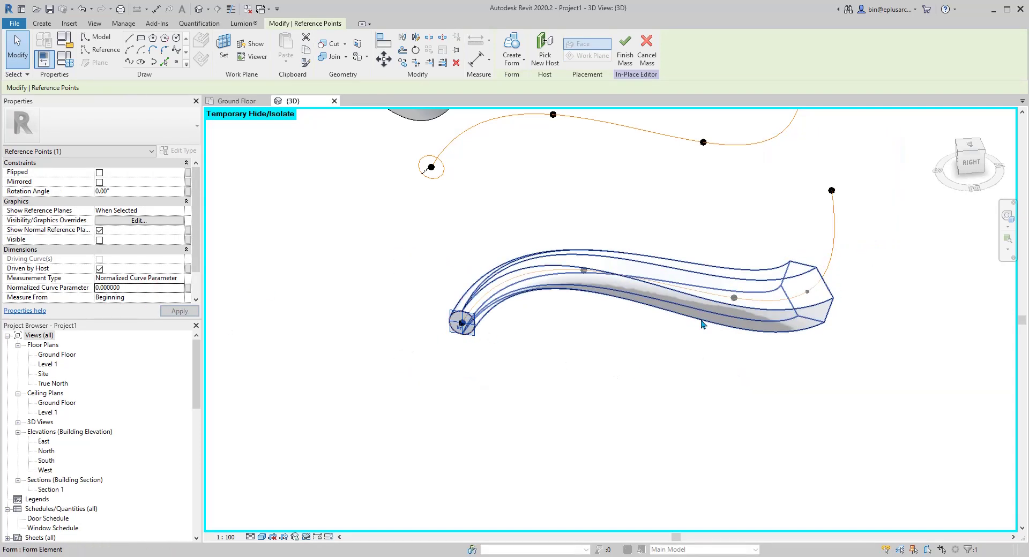
scroll(577, 342, "down", 2)
left_click(726, 309)
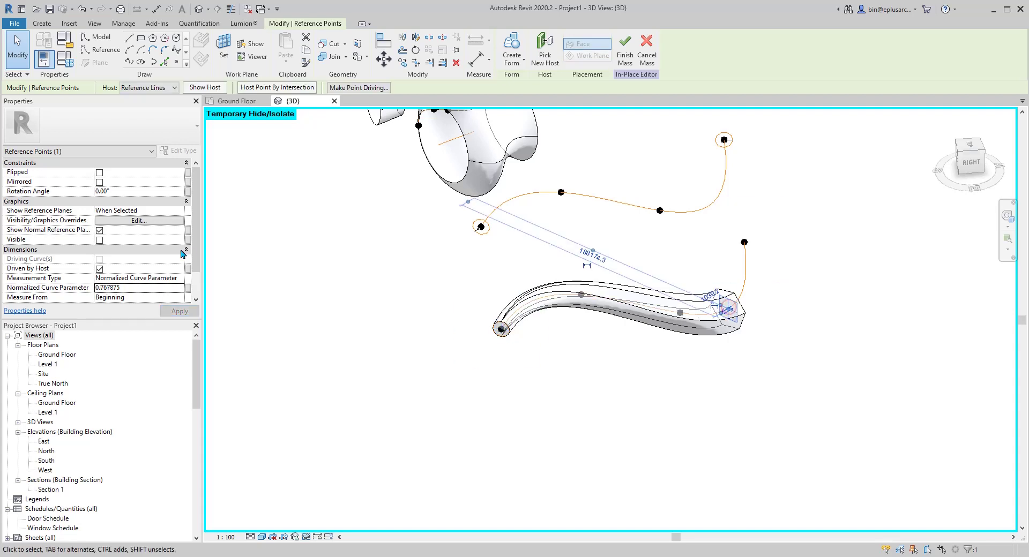
left_click(142, 290)
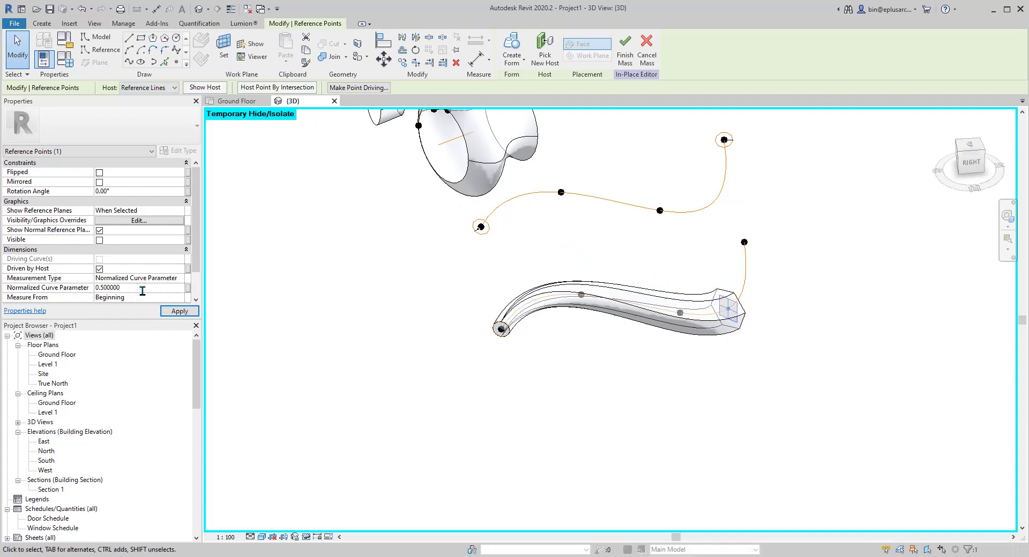
left_click(650, 374)
scroll(651, 352, "down", 2)
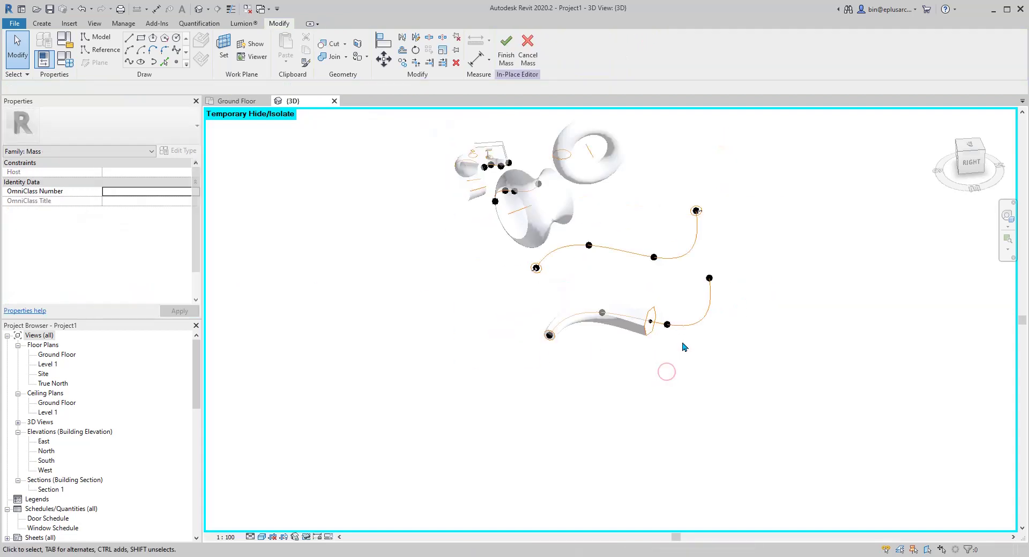
Switch to the Snipping Tool capture, mark Swept Blend and Void Forms with the pen, and return to the Revit model.
middle_click_drag(681, 345, 574, 350, "shift")
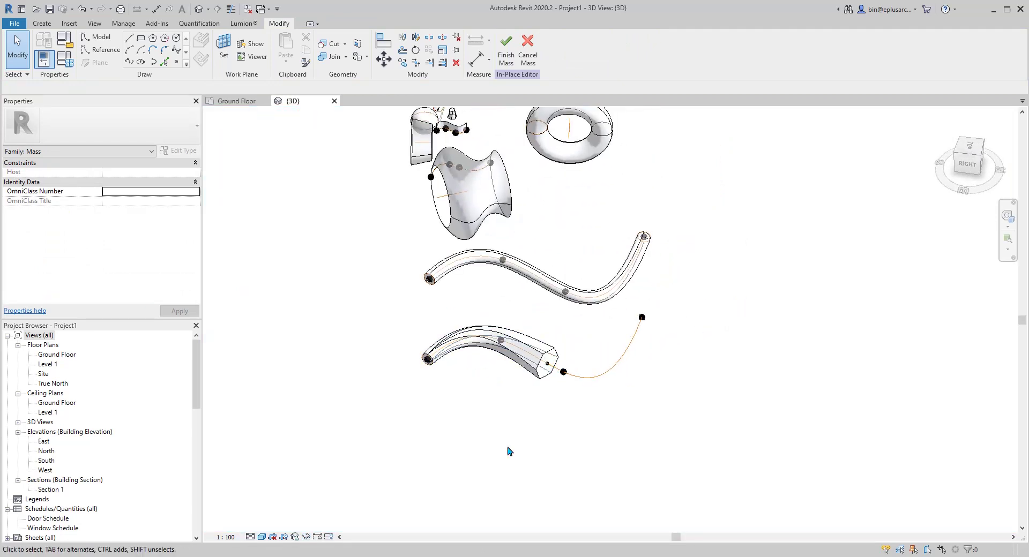
middle_click_drag(465, 465, 523, 424, "shift")
left_click(343, 556)
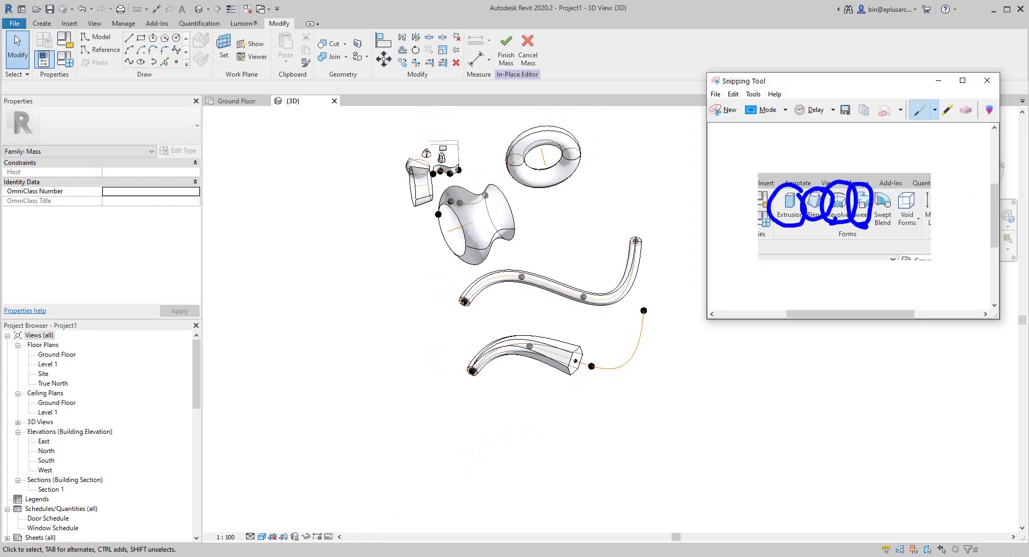
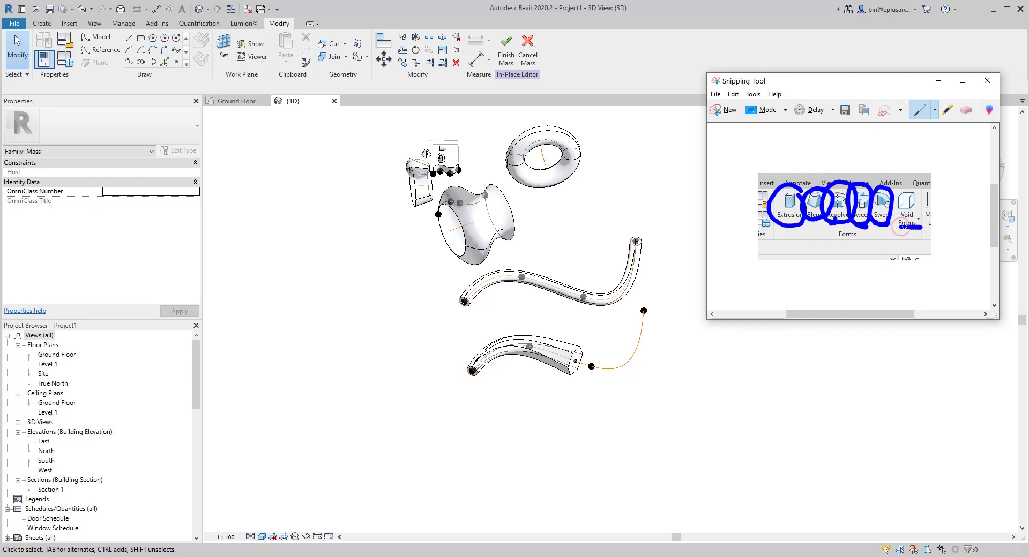
left_click(580, 313)
Change the swept form along the upper spline from solid to void.
middle_click_drag(602, 237, 598, 274, "shift")
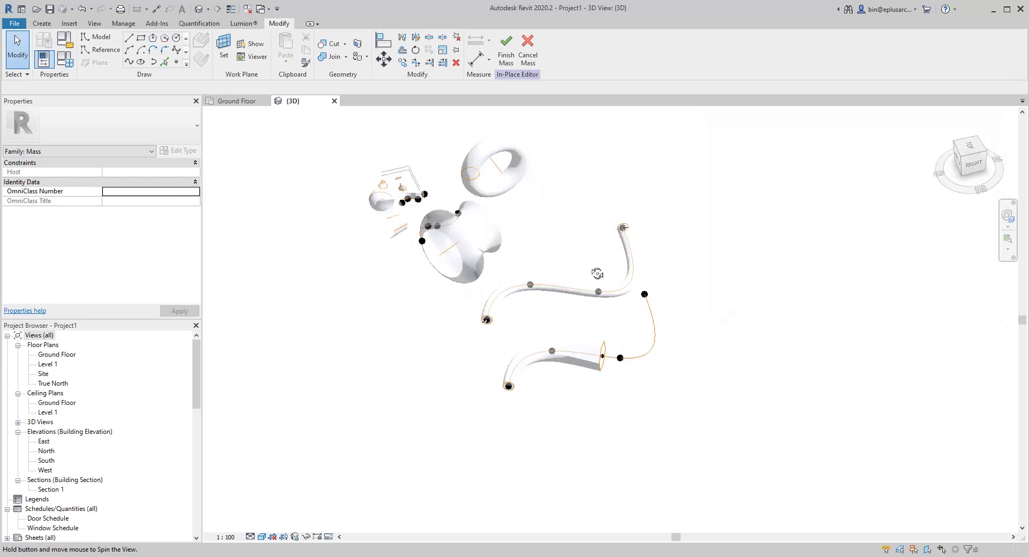
middle_click_drag(519, 270, 522, 277)
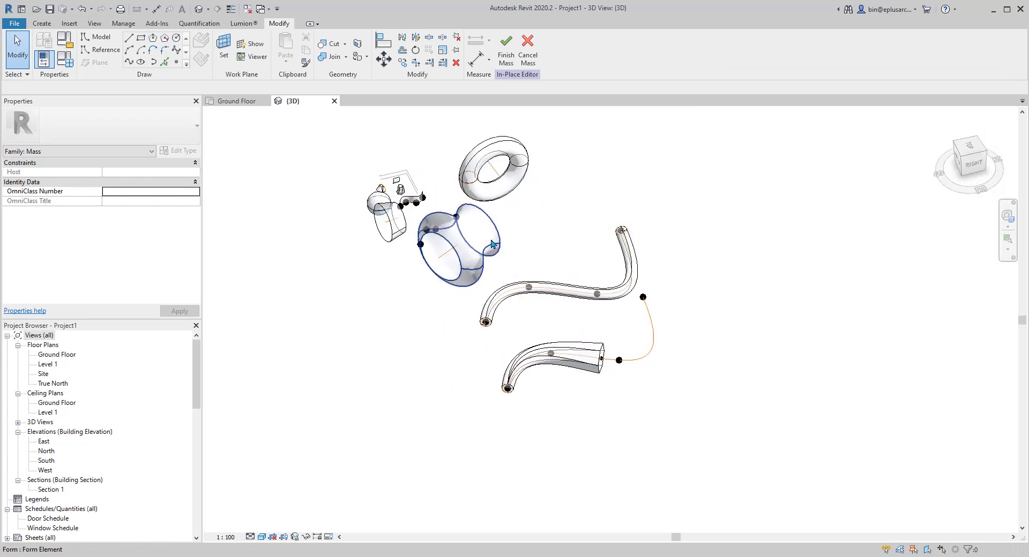
middle_click_drag(537, 308, 631, 315, "shift")
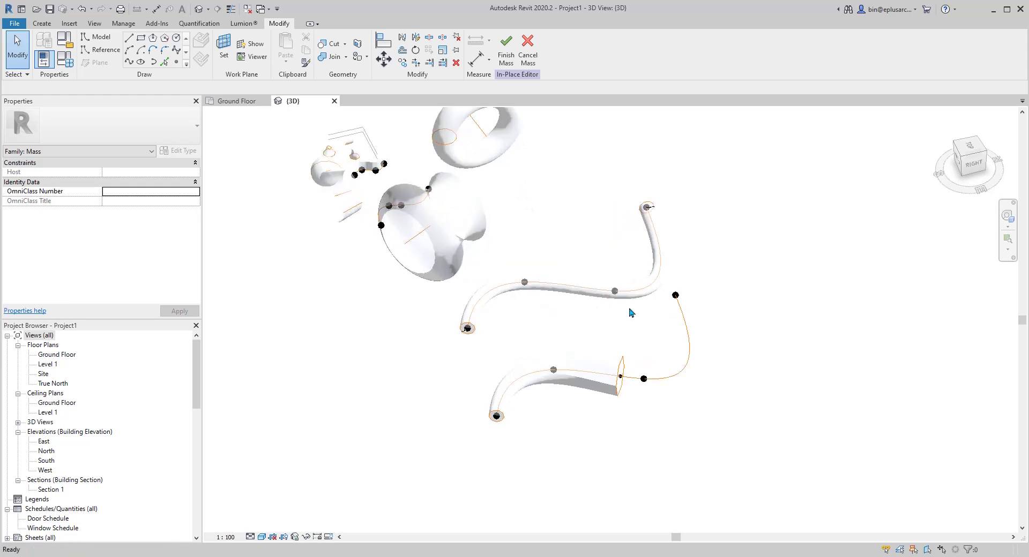
left_click(588, 285)
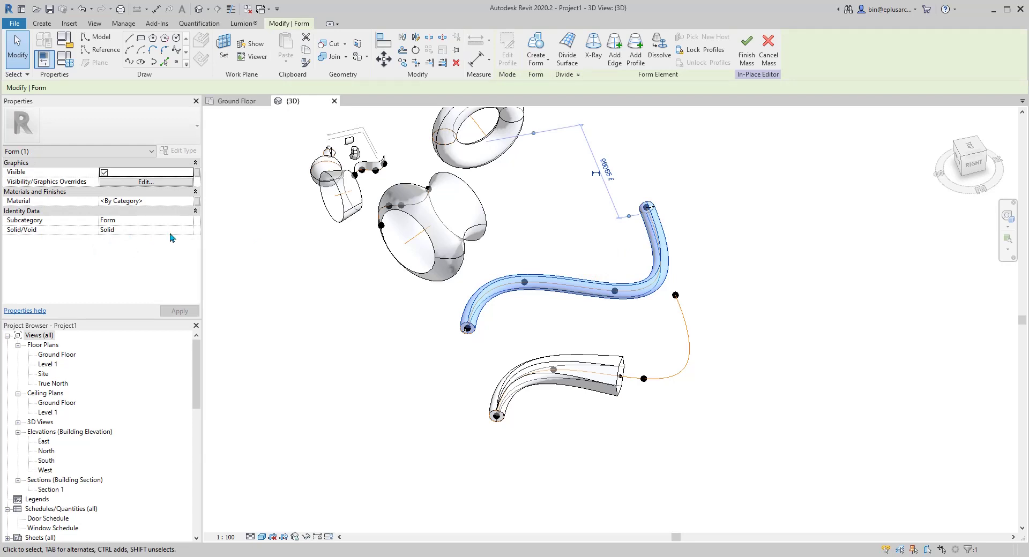
left_click(188, 230)
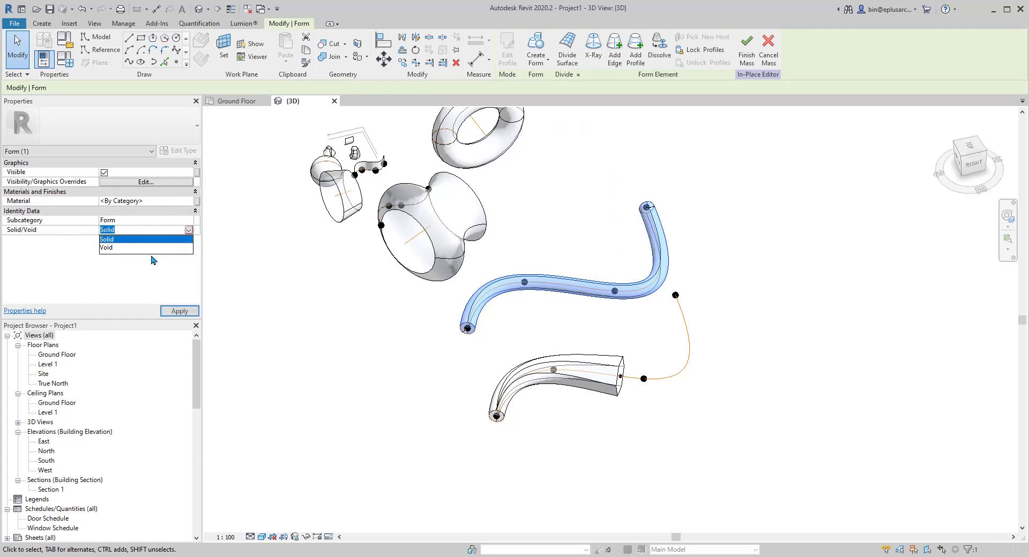
left_click(107, 248)
left_click(405, 385)
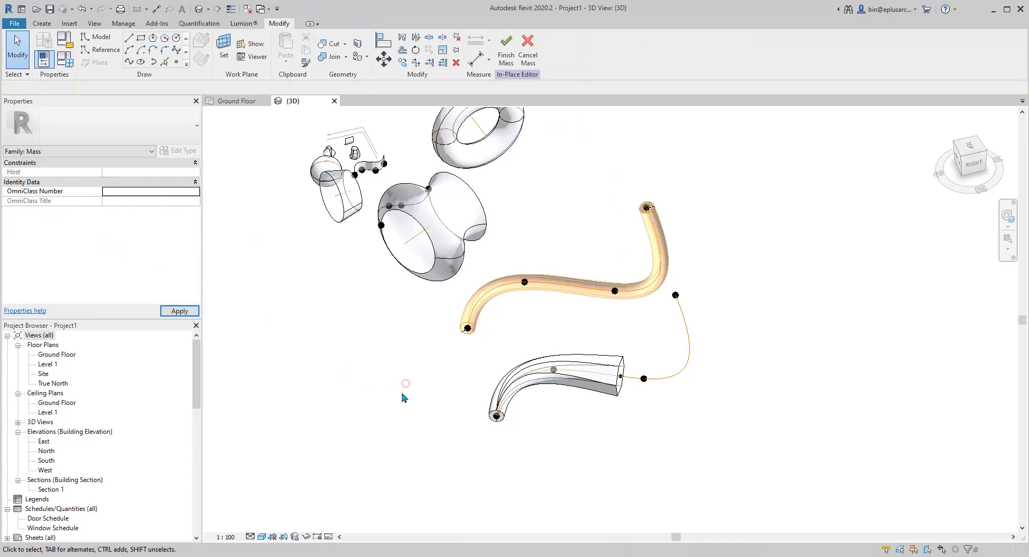
Change the circle-to-hexagon swept blend along the lower spline to a void.
left_click(592, 381)
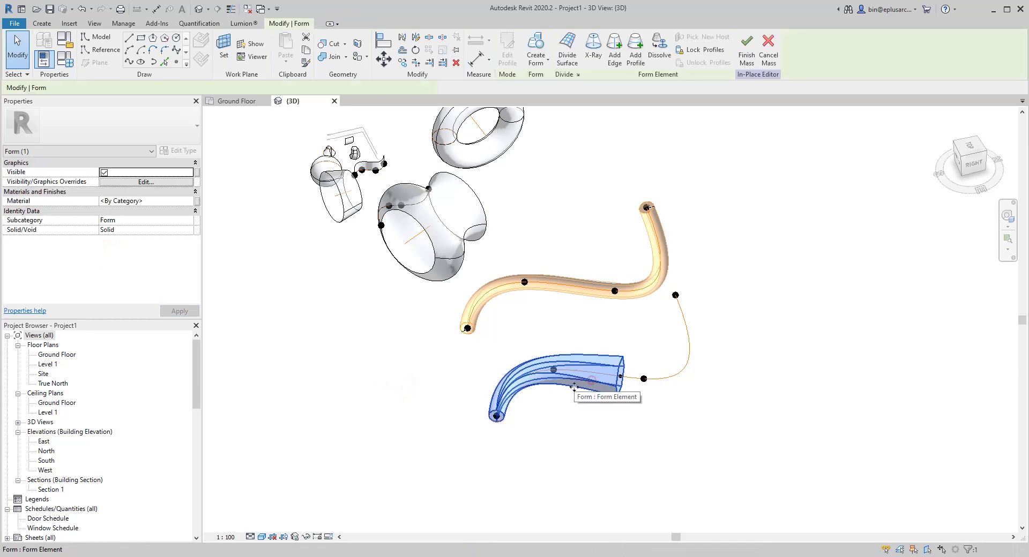
left_click(190, 234)
left_click(110, 248)
left_click(332, 282)
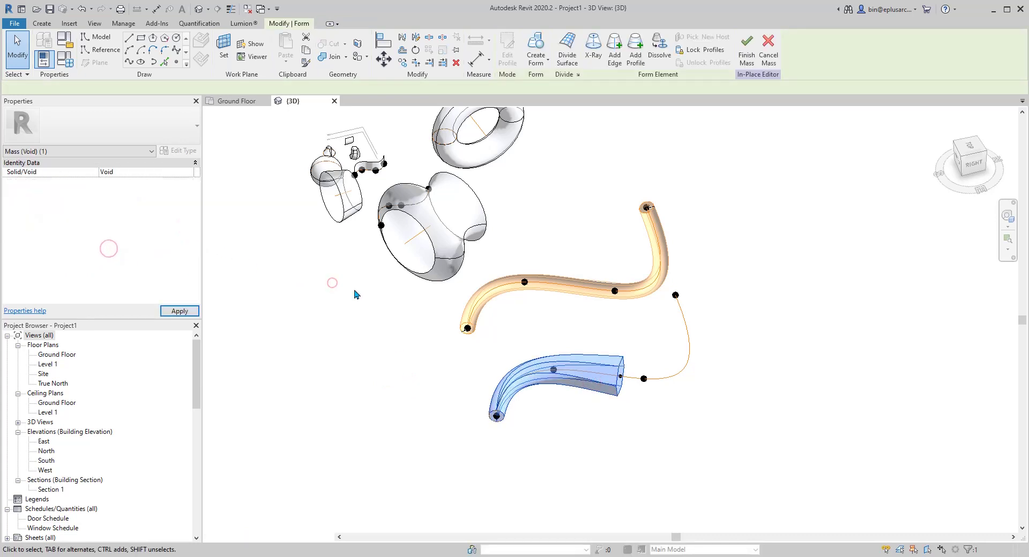
Draw a reference-line rectangle on the Ground Floor level, in the empty area beside the two swept void forms.
scroll(358, 296, "down", 2)
mouse_move(450, 335)
middle_mouse_down("shift")
mouse_move(471, 328)
mouse_move(443, 339)
middle_mouse_up("shift")
scroll(384, 288, "up", 1)
middle_click_drag(384, 289, 404, 292)
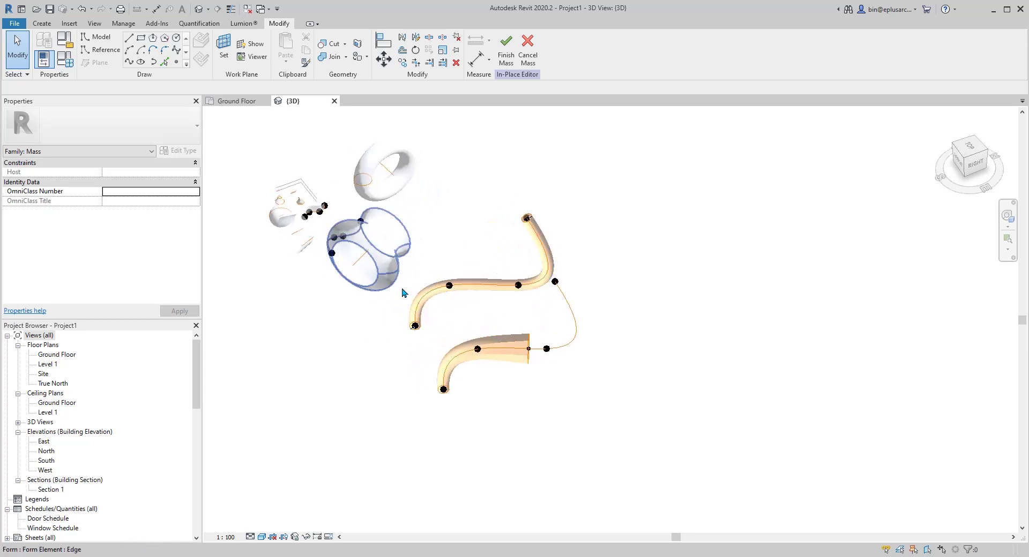
left_click(102, 50)
left_click(141, 38)
middle_click_drag(558, 381, 501, 324)
scroll(452, 351, "up", 1)
middle_click_drag(345, 317, 415, 324)
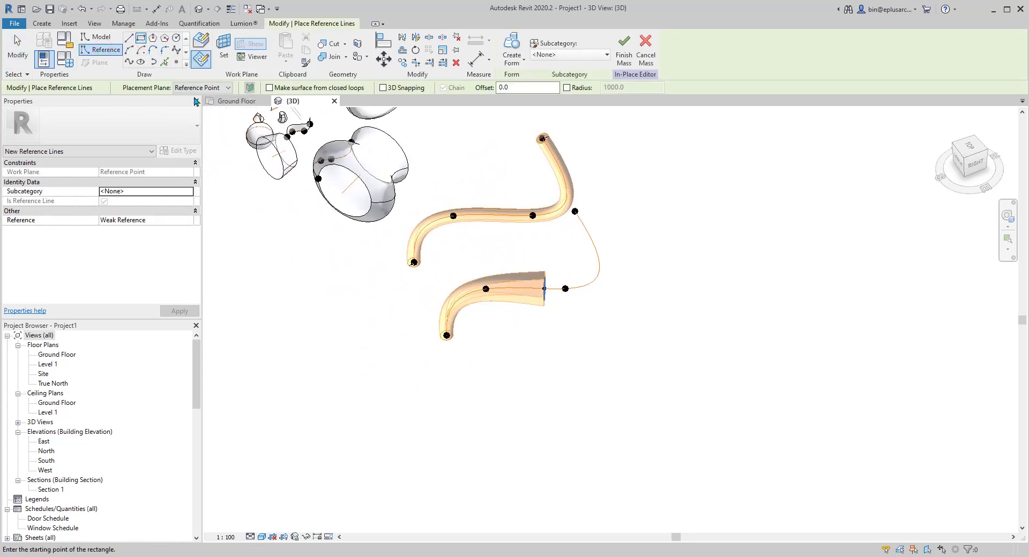
left_click(224, 49)
left_click(109, 86)
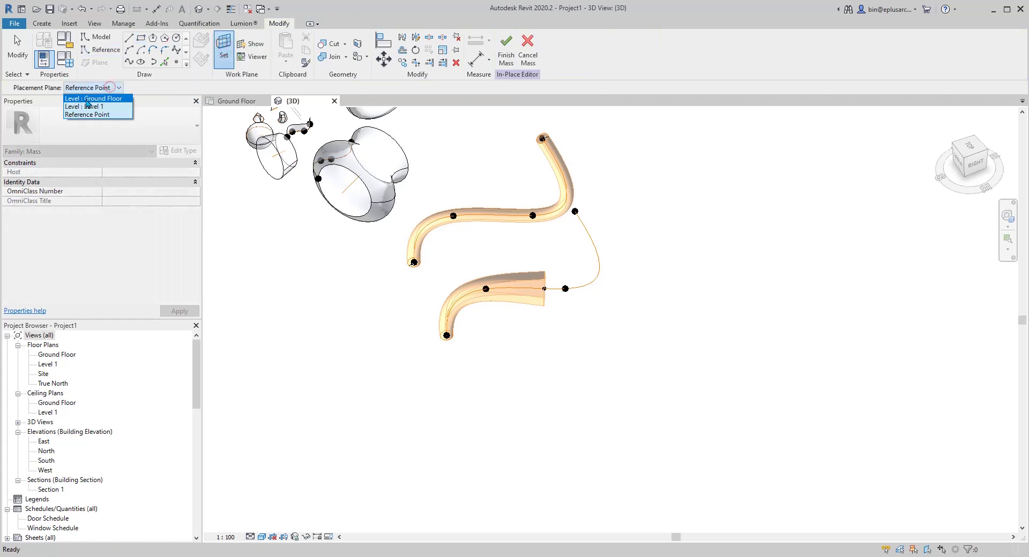
left_click(86, 100)
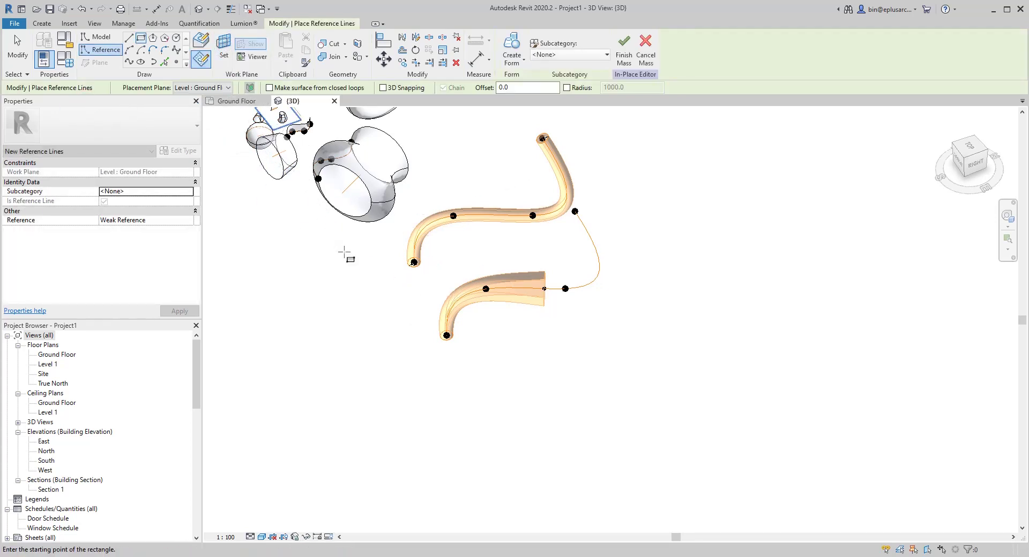
middle_click_drag(489, 374, 423, 358)
left_click(467, 366)
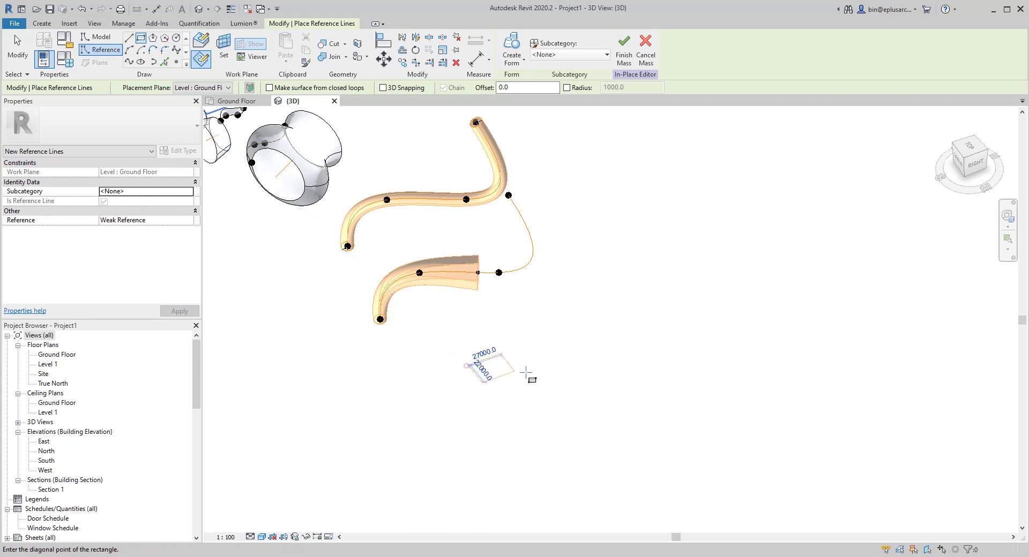
left_click(577, 393)
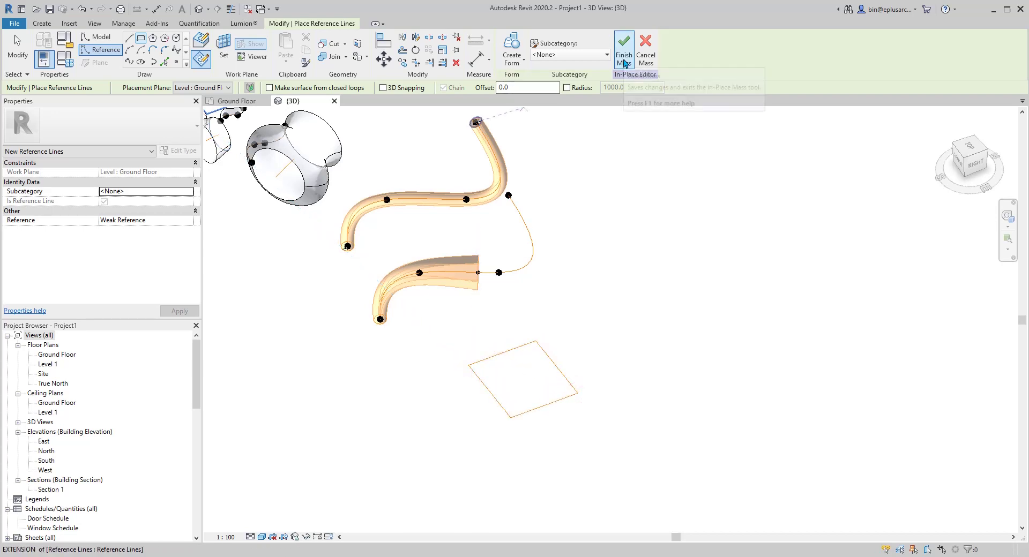
key("Escape")
Create a solid box form from the reference rectangle.
left_click(565, 381)
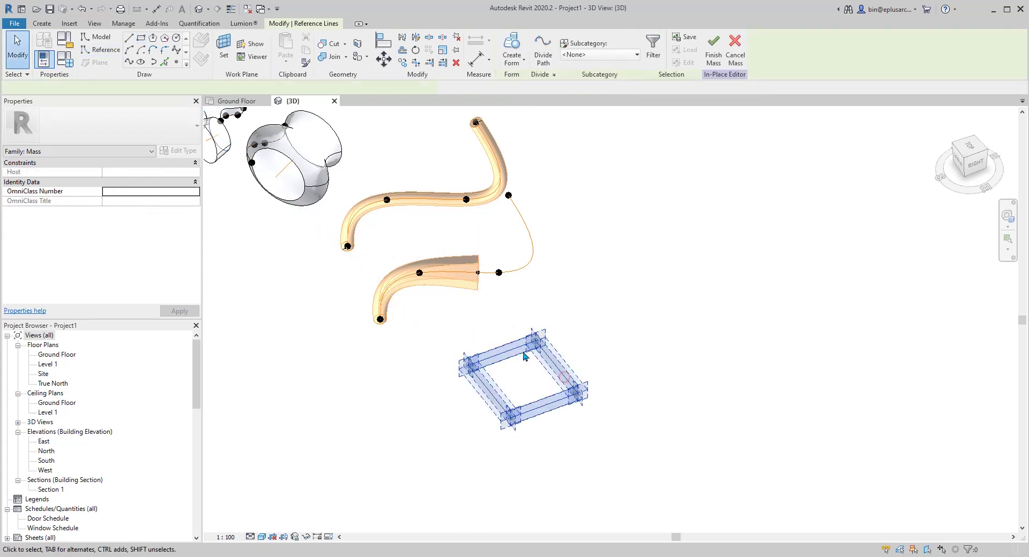
left_click(517, 51)
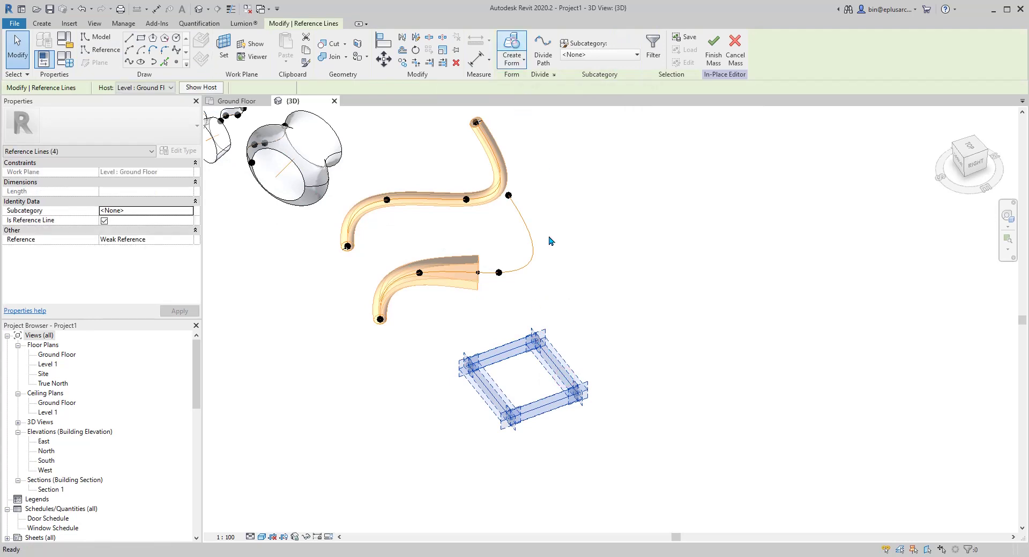
left_click(520, 437)
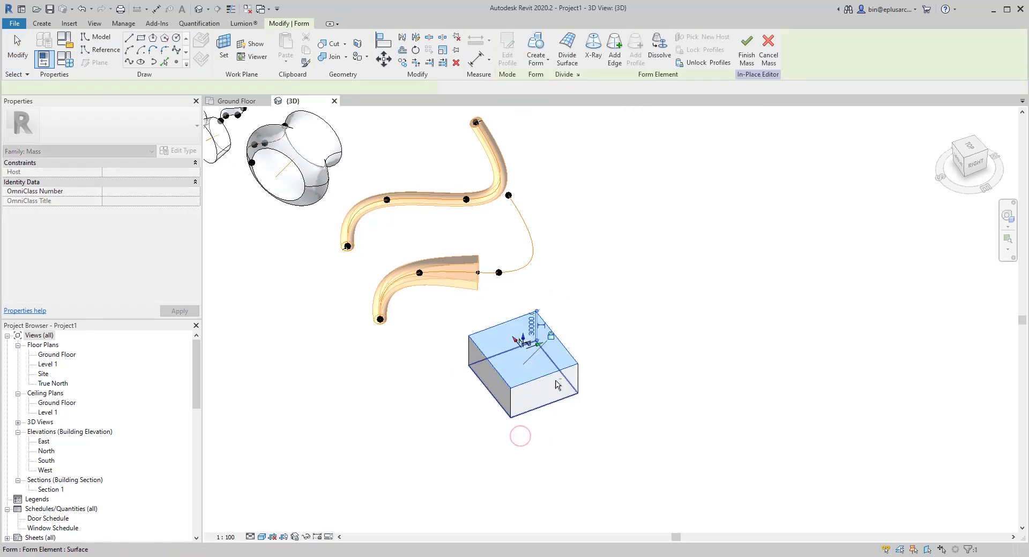
Raise the box's top face to a height of about 39423.
middle_click_drag(556, 385, 593, 353, "shift")
left_click(593, 354)
scroll(592, 353, "up", 2)
middle_click_drag(467, 387, 501, 390, "shift")
left_click(490, 370)
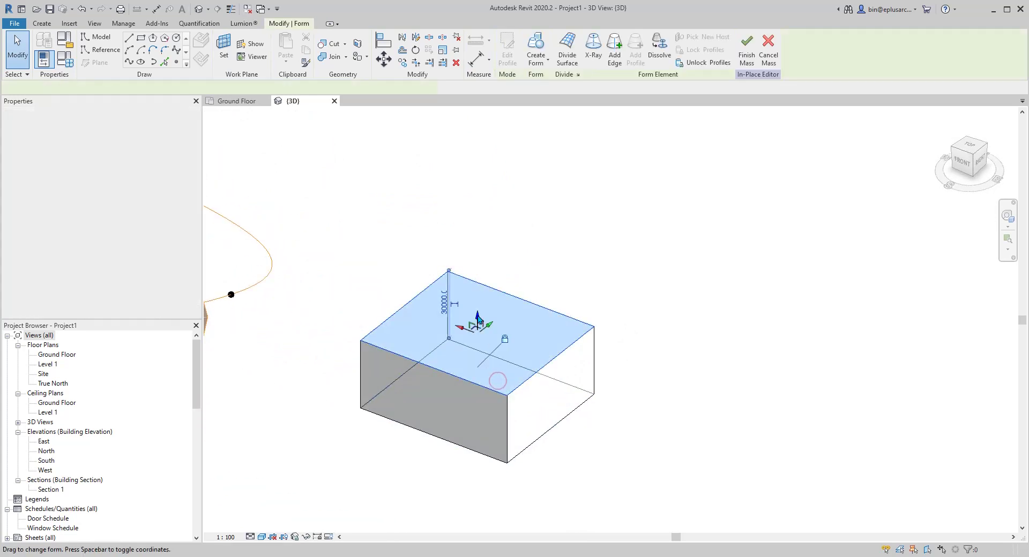
left_click_drag(476, 348, 502, 309)
middle_click_drag(504, 327, 485, 332, "shift")
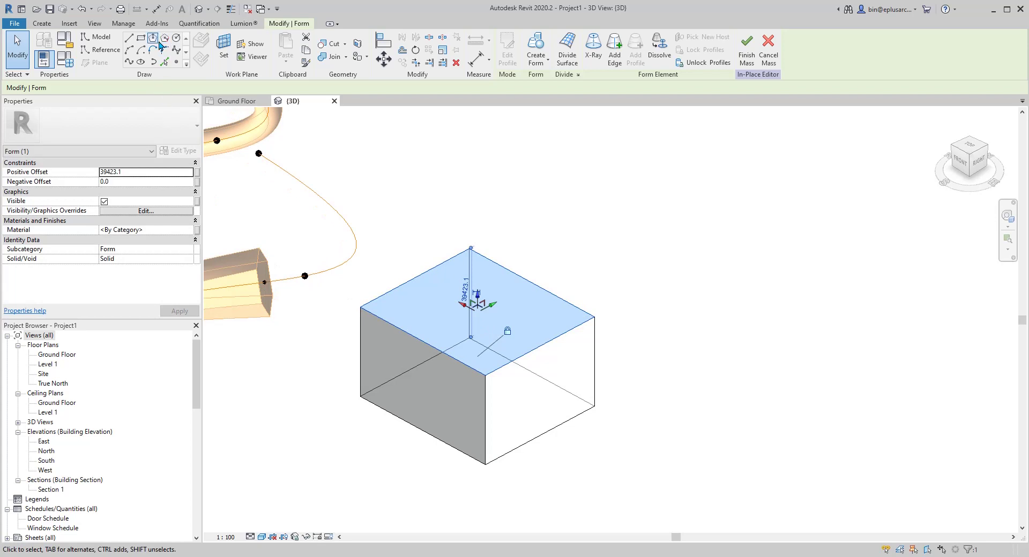
left_click(435, 193)
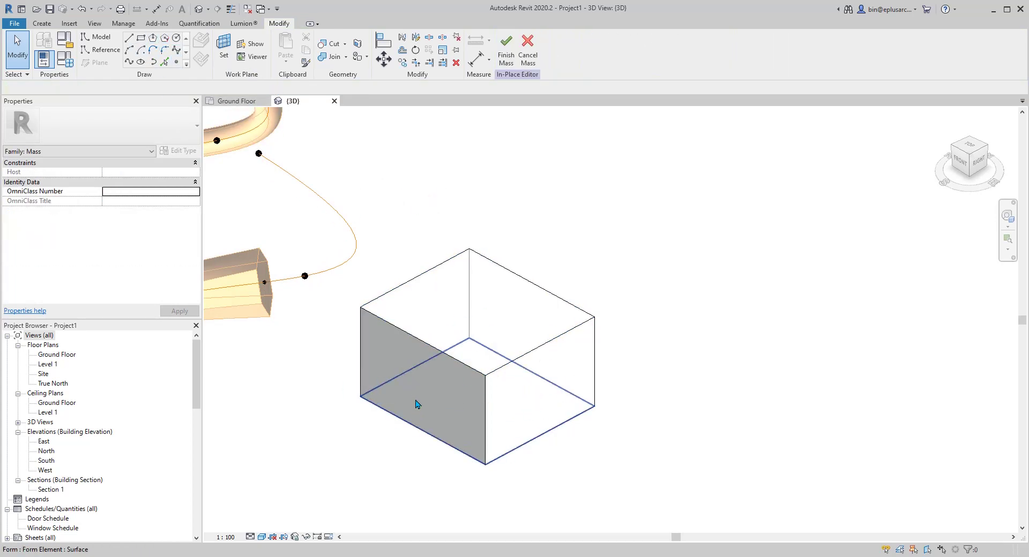
Draw a reference-line circle with a radius of about 12000 on the box's grey front face, using that face as work plane.
left_click(97, 53)
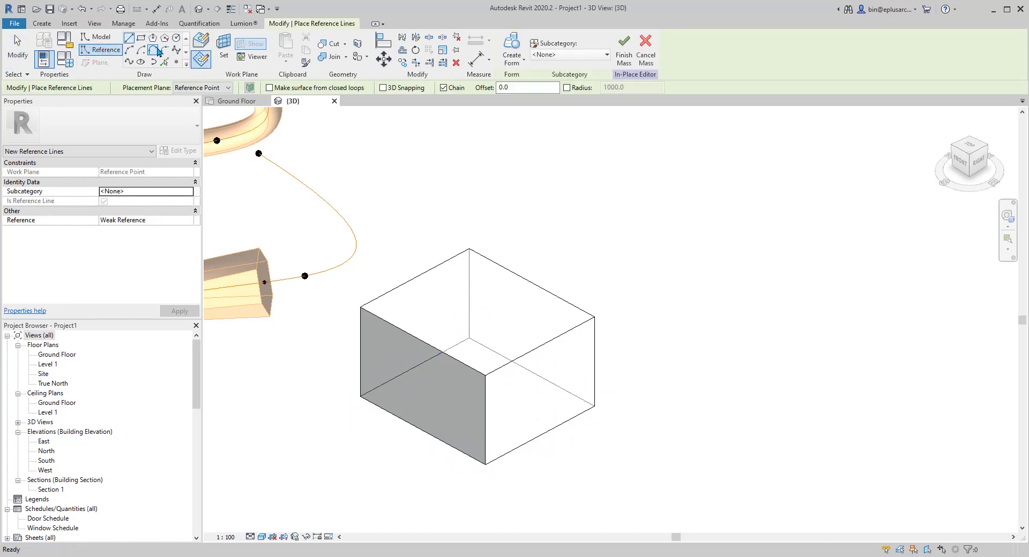
left_click(176, 40)
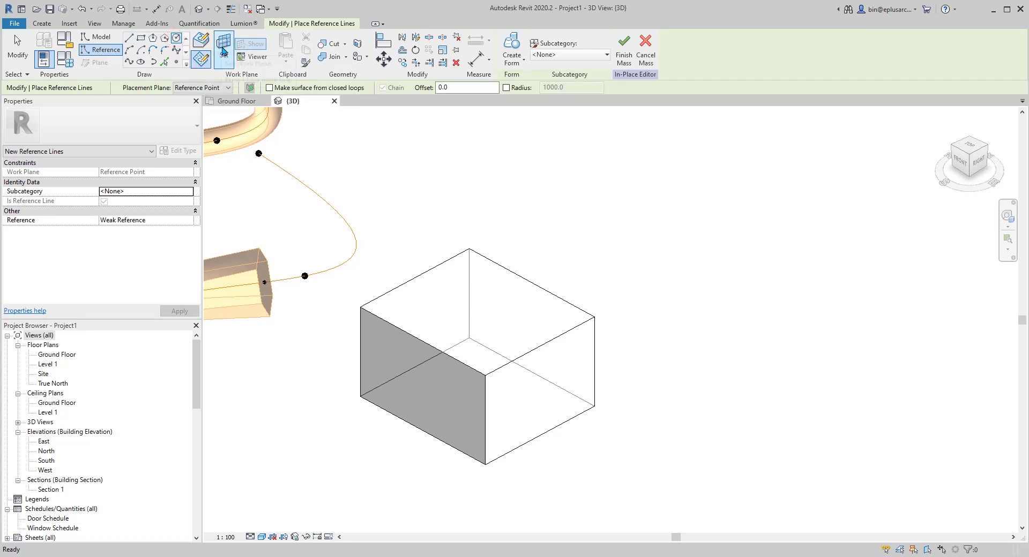
left_click(223, 51)
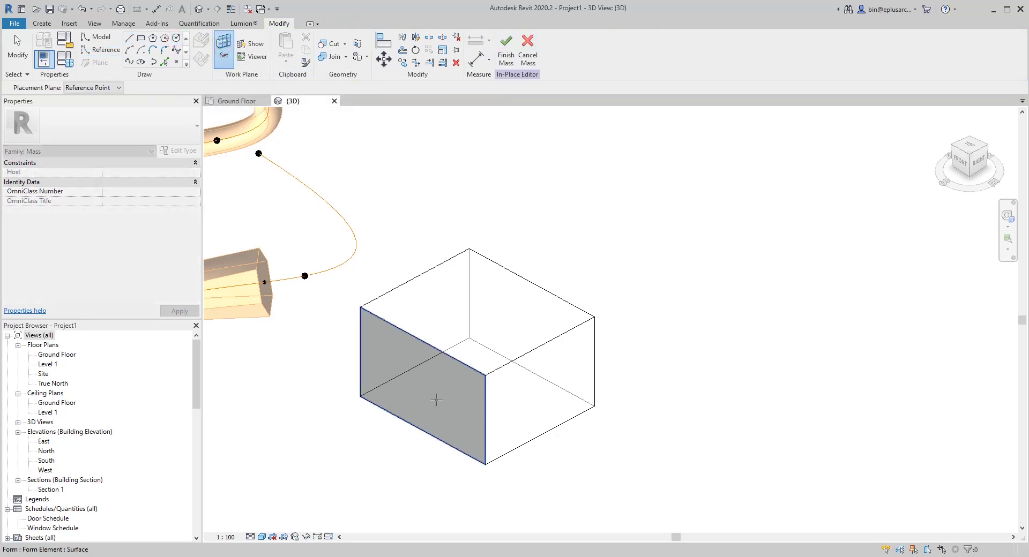
left_click(437, 399)
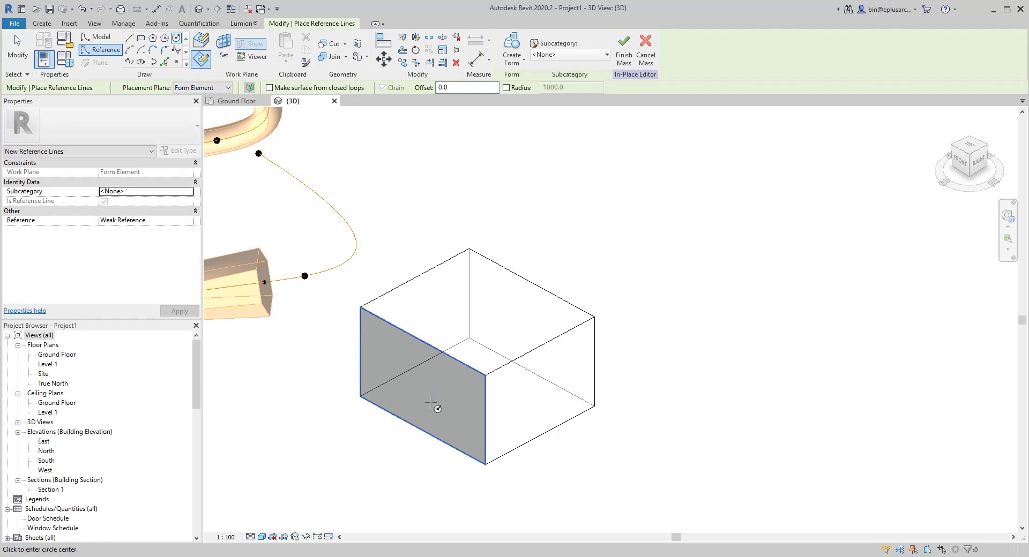
left_click(431, 403)
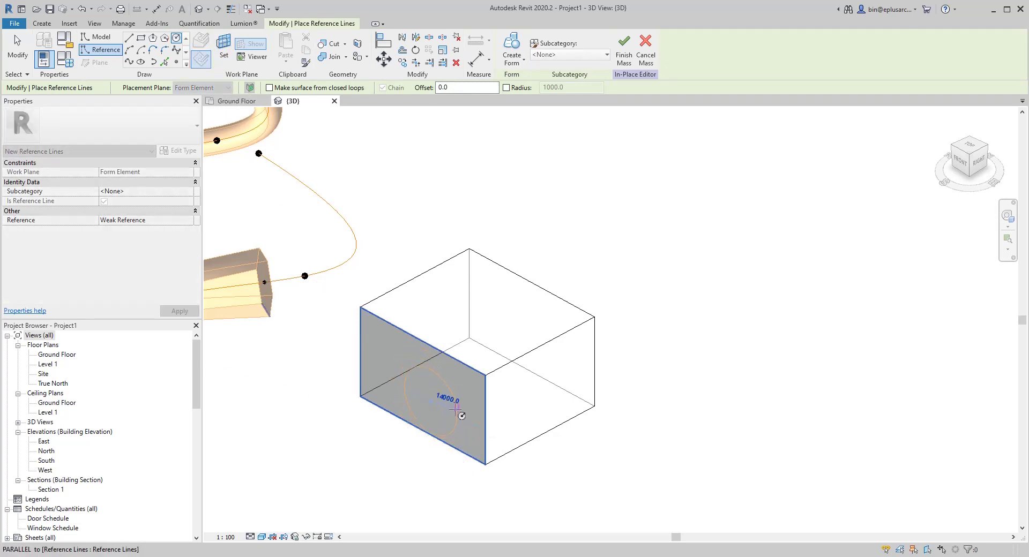
left_click(464, 456)
key("Escape")
key("Escape")
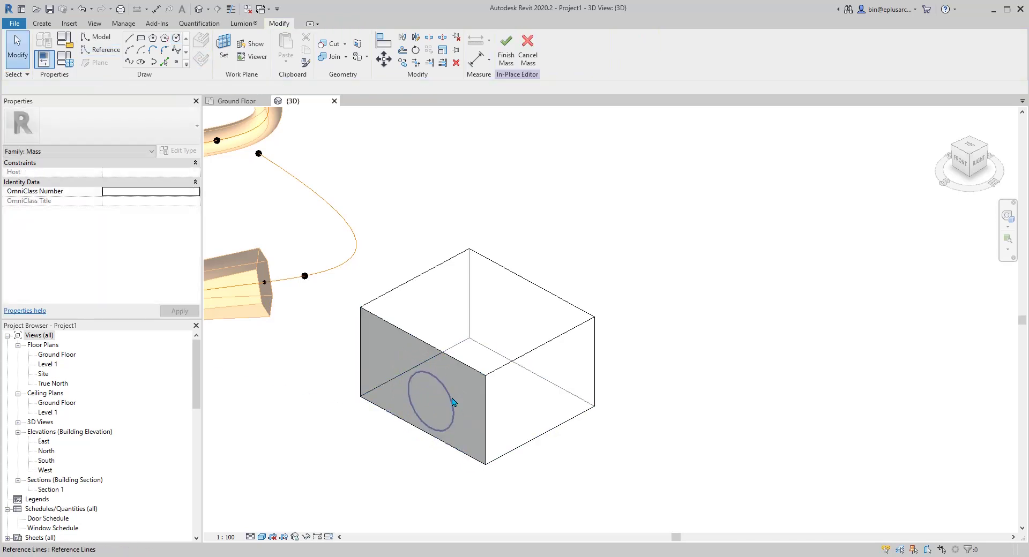
Create a void form from the circle on the box's front face, choosing the cylinder option.
left_click(408, 399)
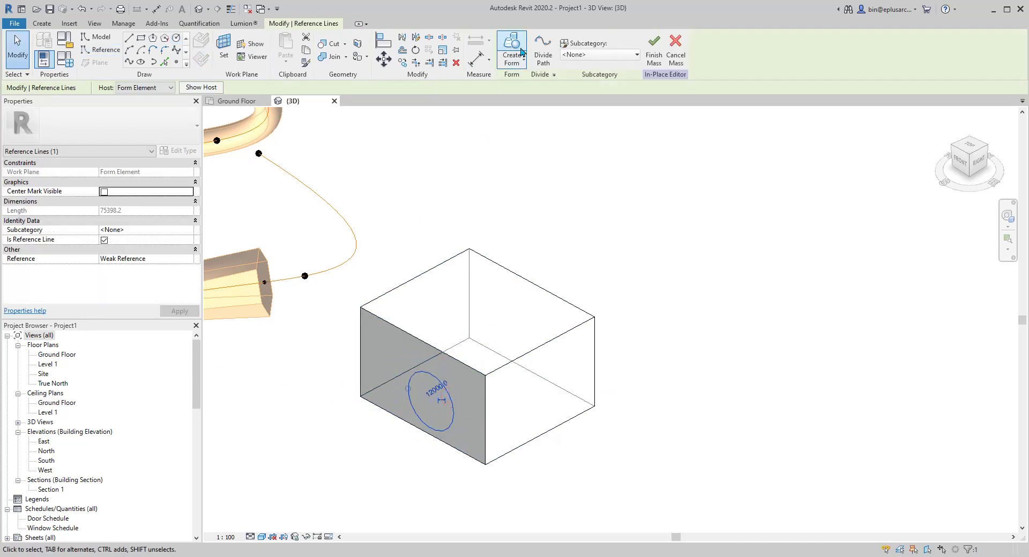
left_click(512, 63)
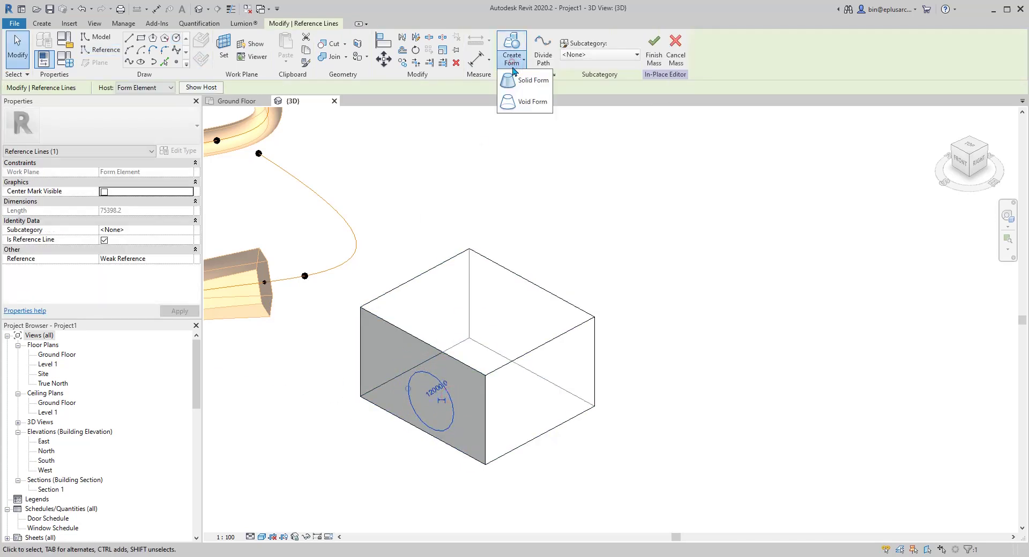
left_click(523, 103)
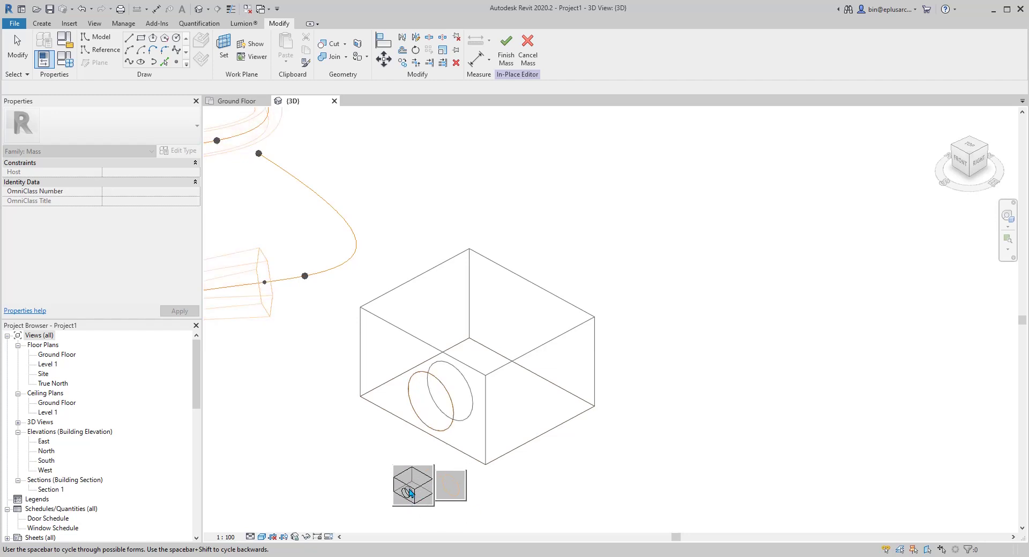
left_click(410, 492)
Set the cylindrical void's positive offset to 10000 and its negative offset to 50000.
middle_click_drag(538, 481, 369, 343, "shift")
middle_click_drag(114, 180, 252, 208, "shift")
left_click(139, 172)
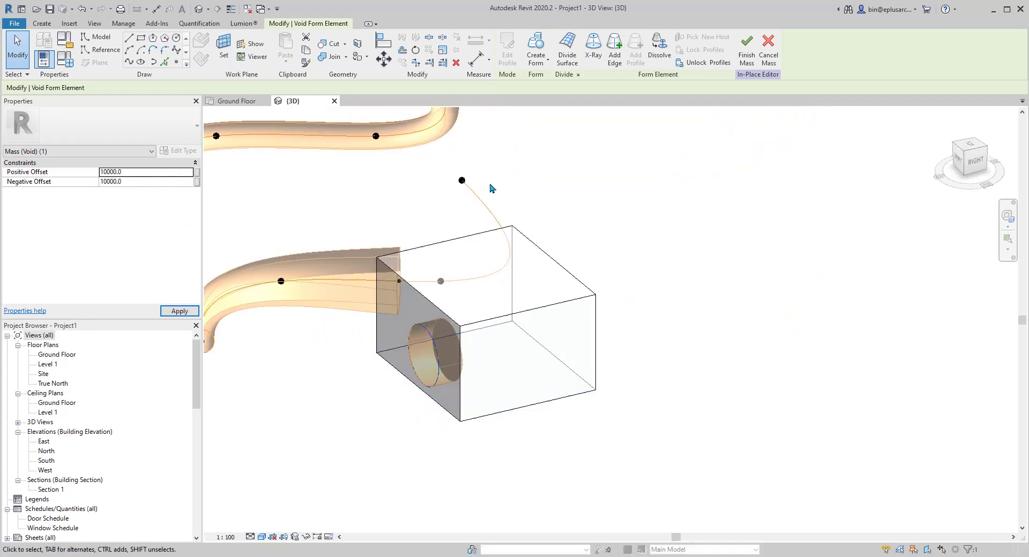
left_click(402, 382)
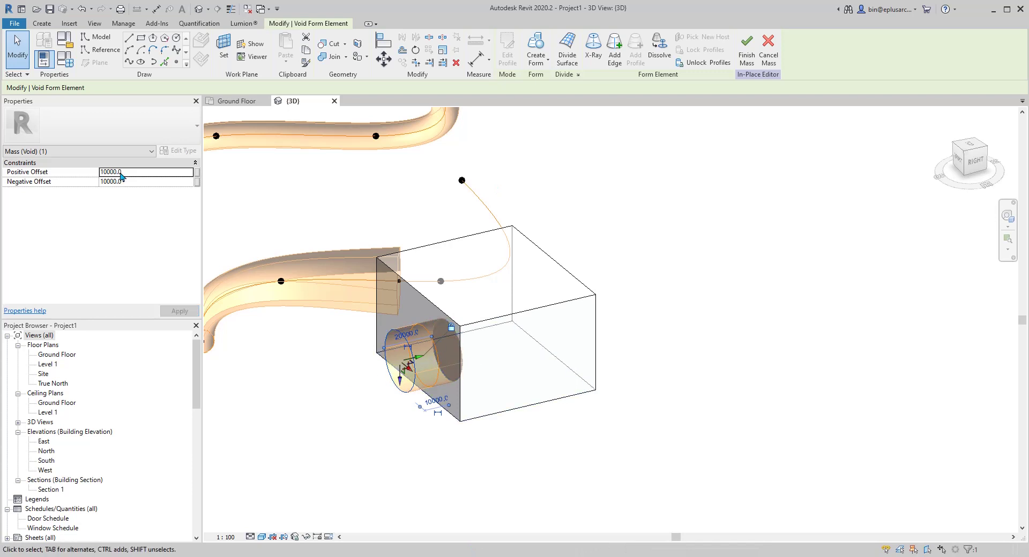
left_click(144, 182)
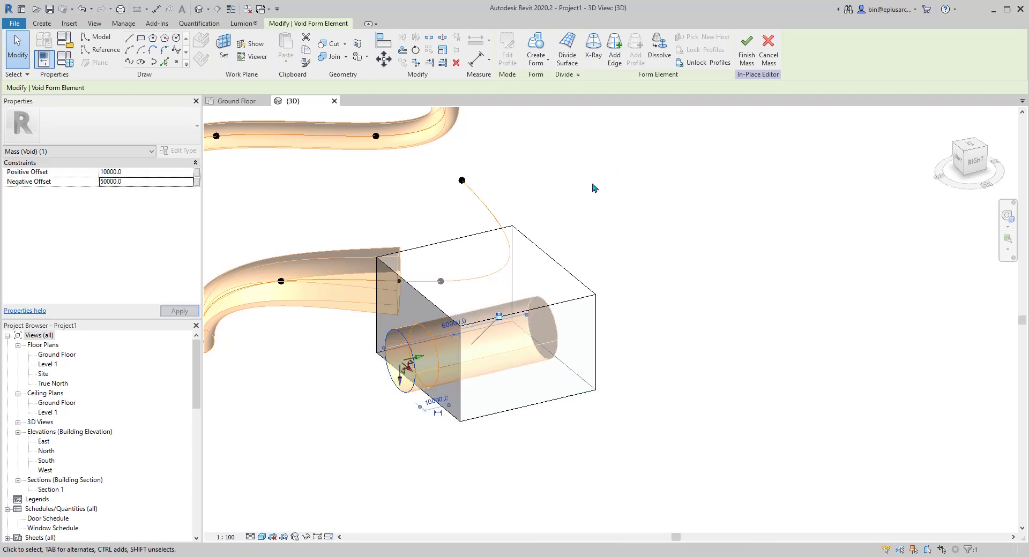
middle_click_drag(631, 339, 649, 357, "shift")
left_click(648, 384)
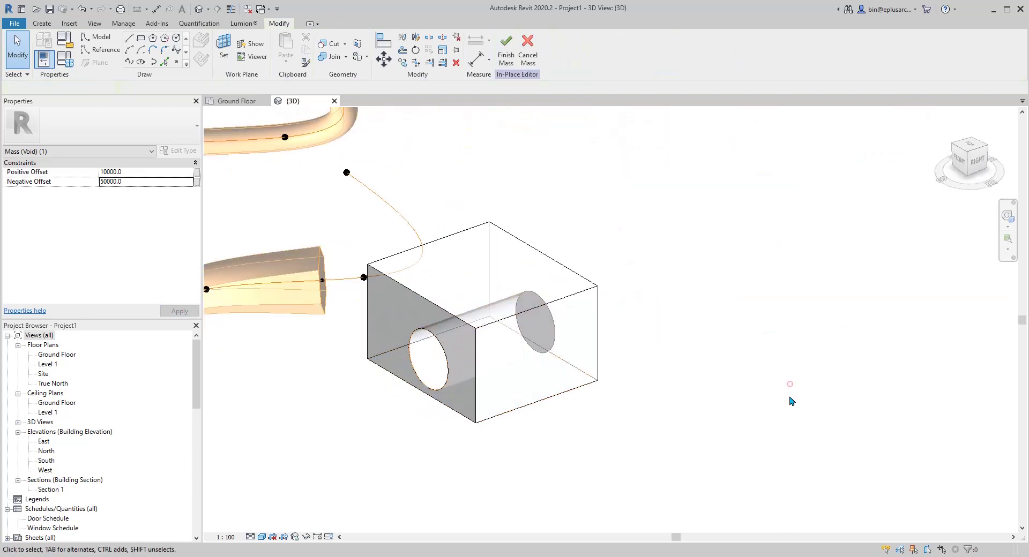
Examine the cylindrical cut in the box and the void's end face from the front and from other angles.
middle_click_drag(790, 385, 617, 353, "shift")
scroll(442, 356, "up", 1)
left_click(498, 349)
middle_click_drag(499, 350, 546, 337, "shift")
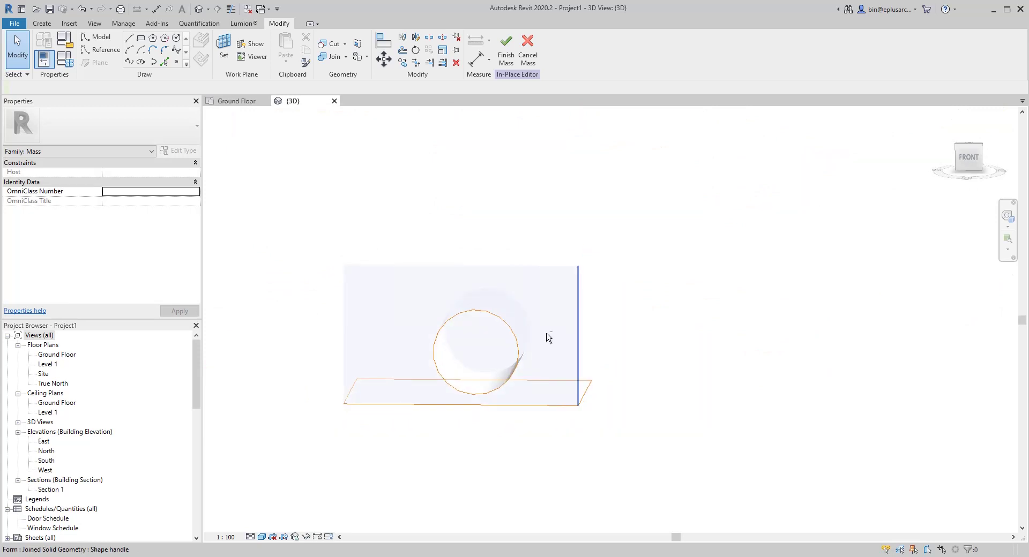
left_click(481, 368)
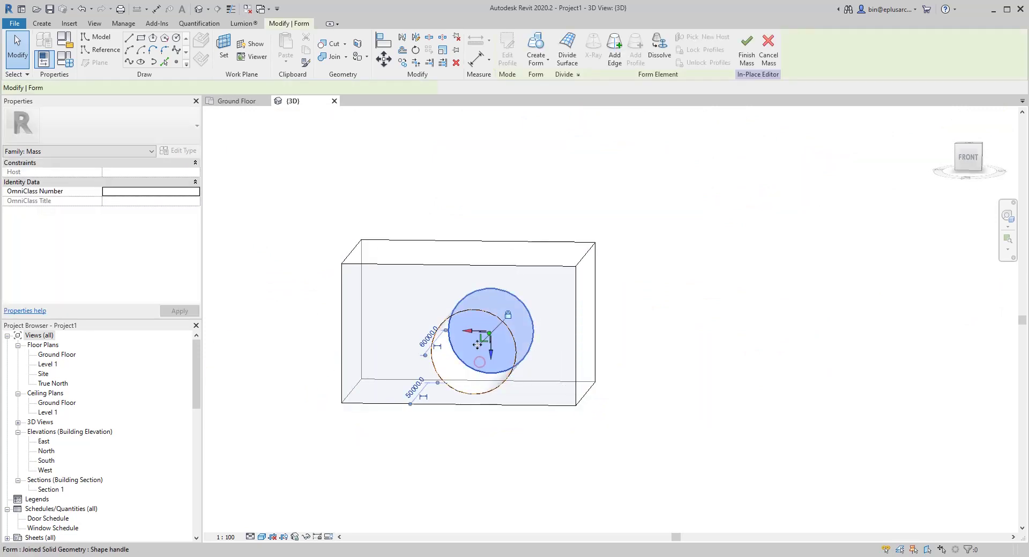
middle_click_drag(481, 368, 464, 356, "shift")
left_click_drag(523, 345, 598, 428)
middle_click_drag(665, 435, 517, 429, "shift")
key("Escape")
middle_click_drag(485, 355, 463, 449, "shift")
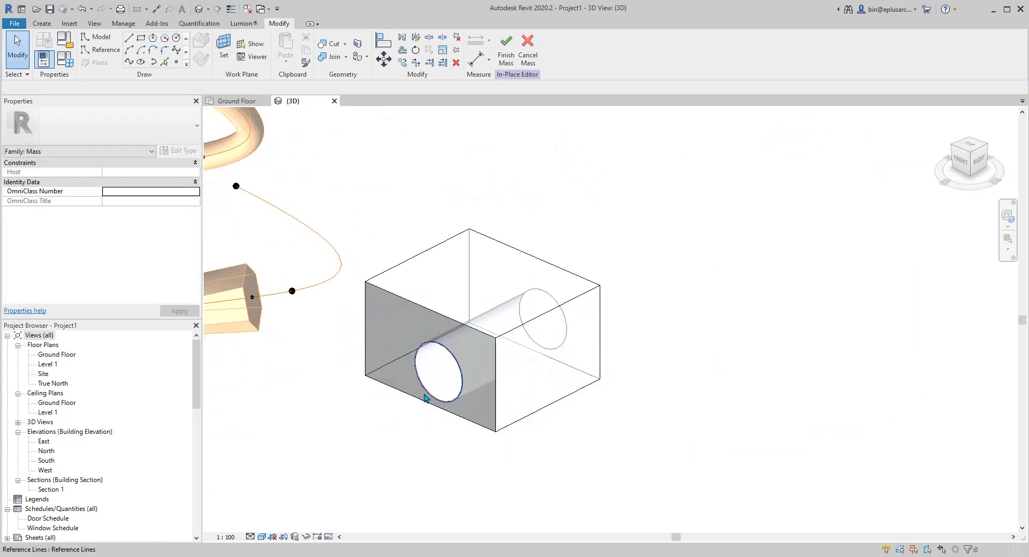
Draw a six-sided reference-line polygon near the middle of the box's top face, using that face as work plane.
middle_click_drag(428, 399, 482, 409)
left_click(101, 49)
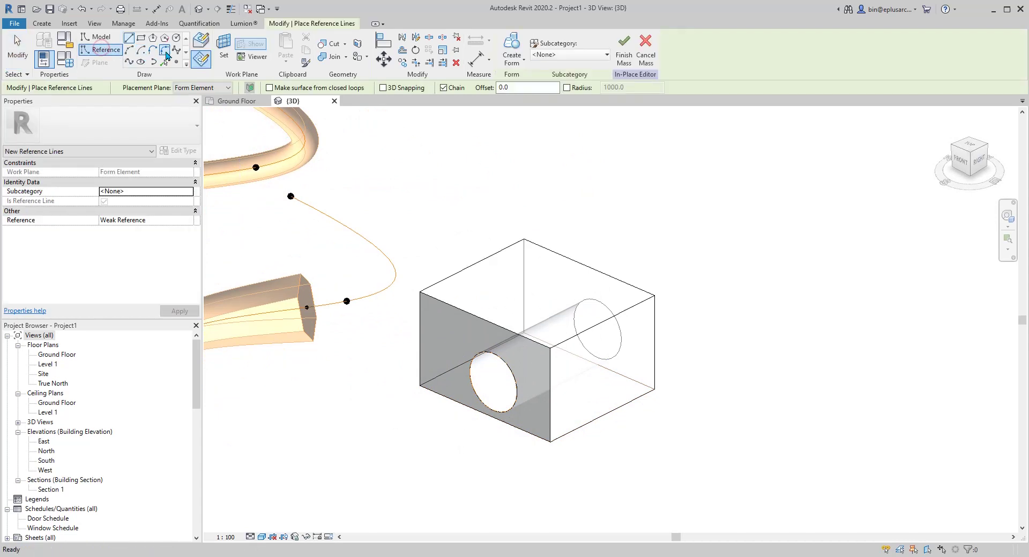
left_click(224, 49)
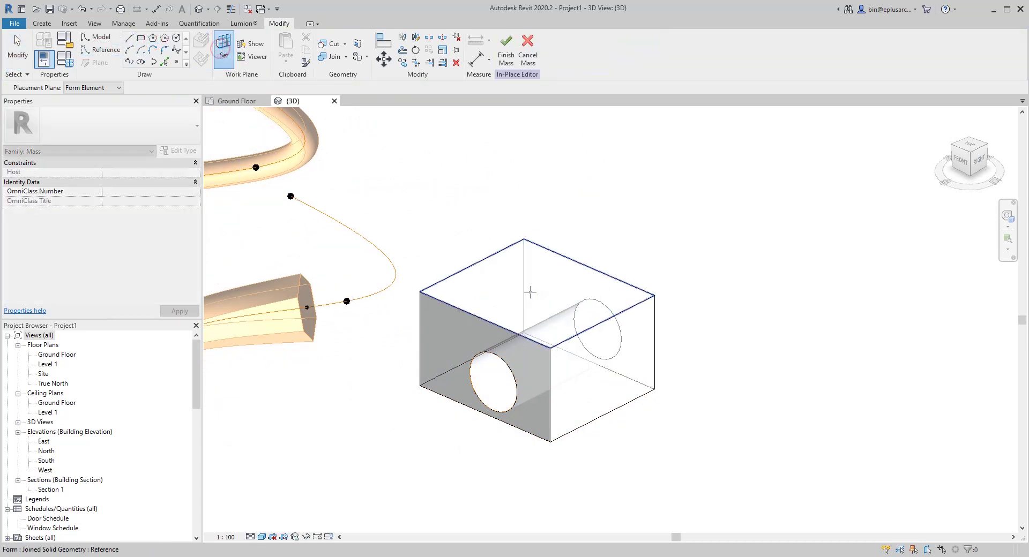
left_click(513, 293)
middle_click_drag(532, 263, 543, 331, "shift")
left_click(539, 318)
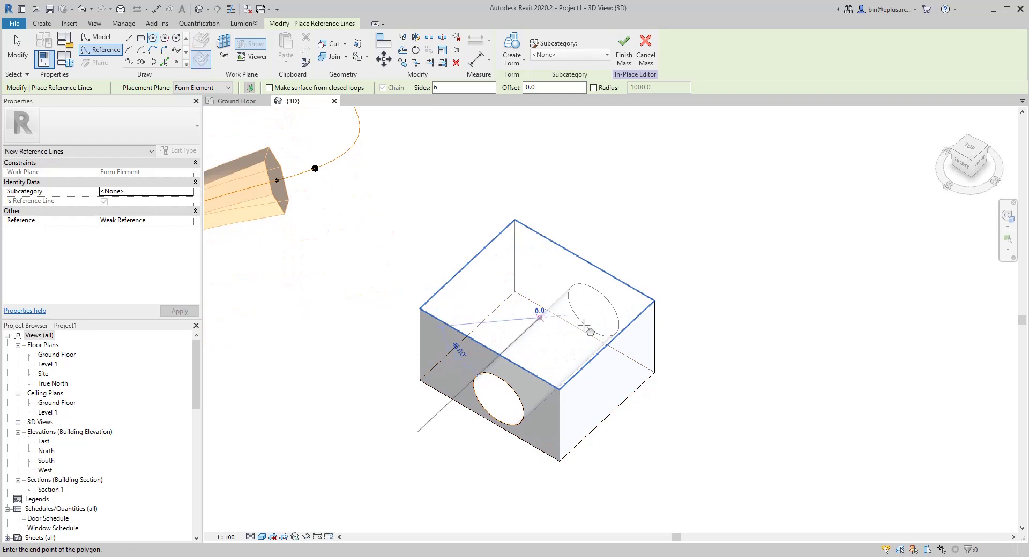
left_click(588, 320)
key("Escape")
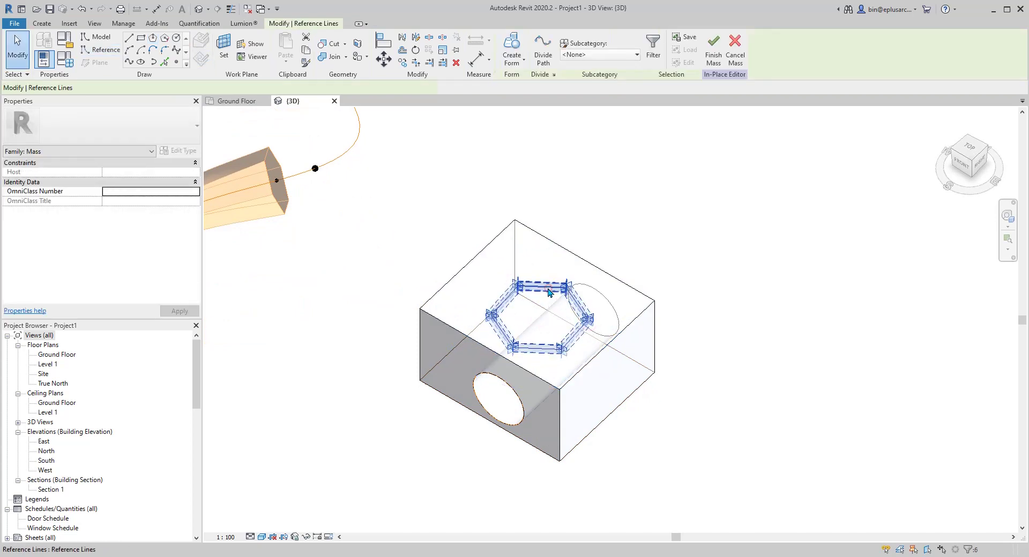
Create a solid extrusion from the hexagon on the box and raise its top face to a height of about 15818.
left_click(518, 45)
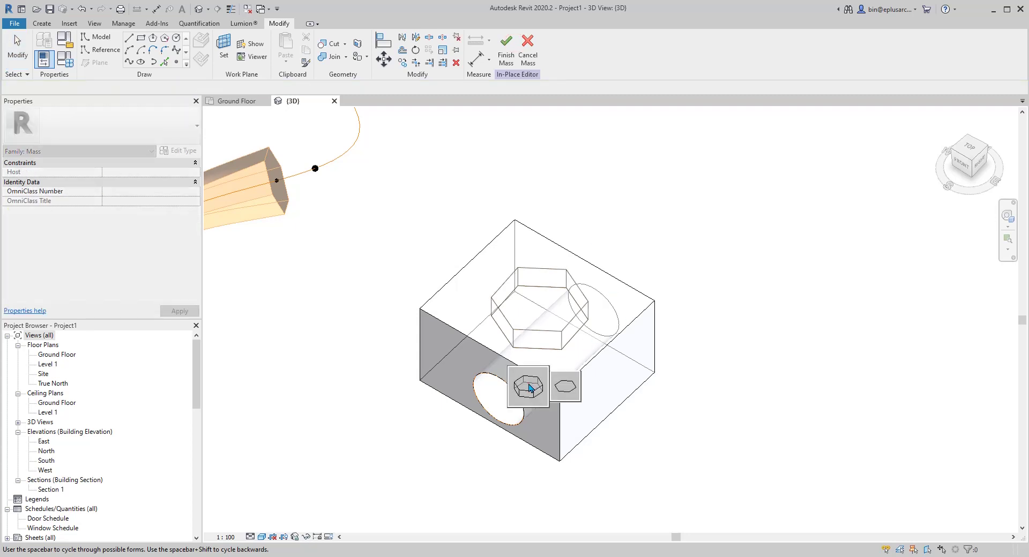
left_click(526, 384)
middle_click_drag(682, 231, 650, 220, "shift")
middle_click_drag(570, 318, 550, 292, "shift")
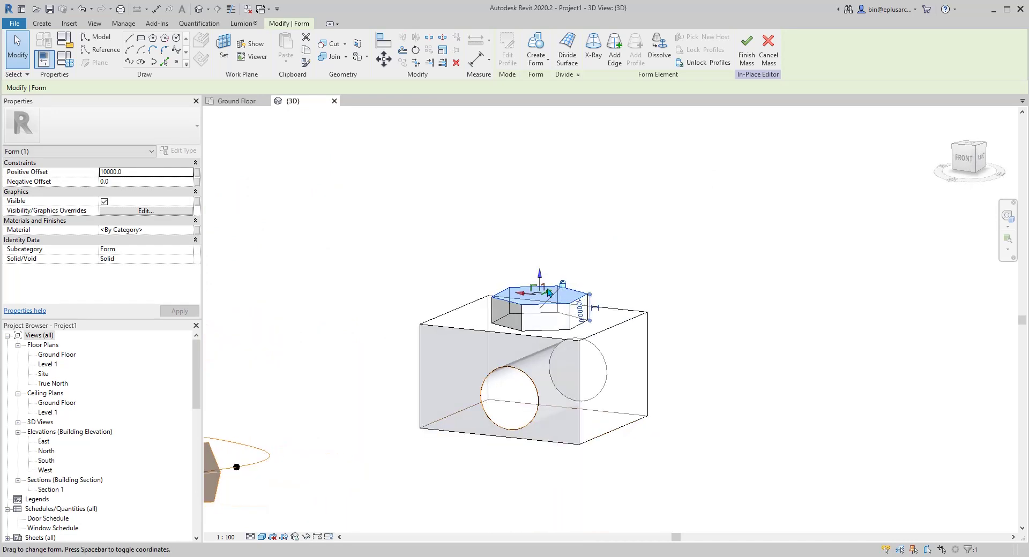
left_click_drag(542, 282, 541, 265)
middle_click_drag(541, 265, 520, 327, "shift")
left_click(572, 275)
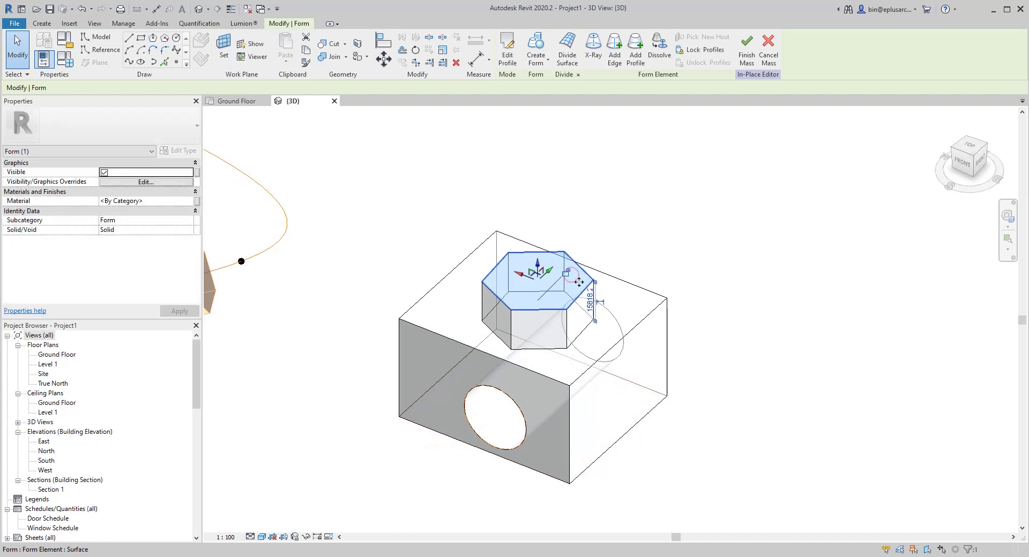
Scale down the hexagonal form's top face about its centre and rotate it slightly.
key("r")
key("e")
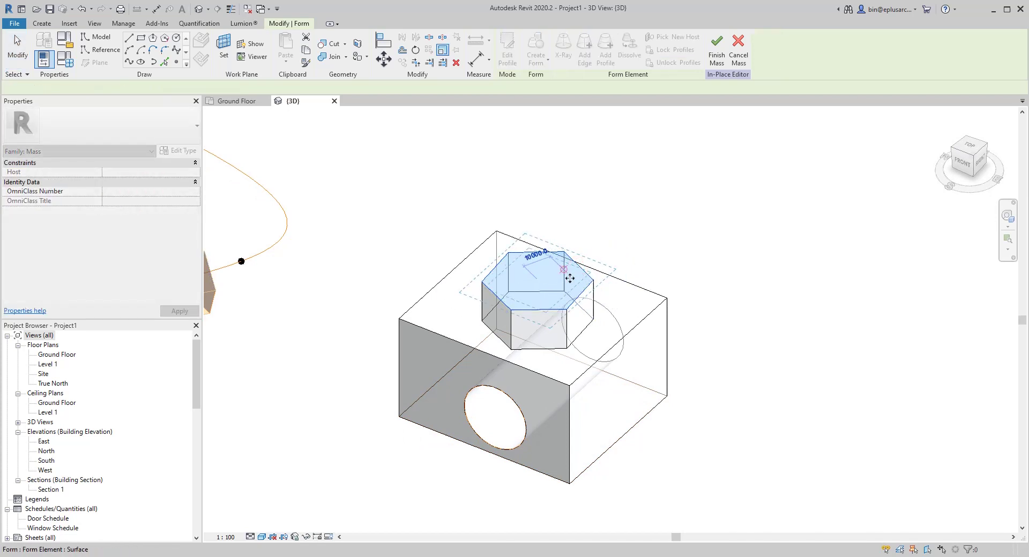
left_click(570, 278)
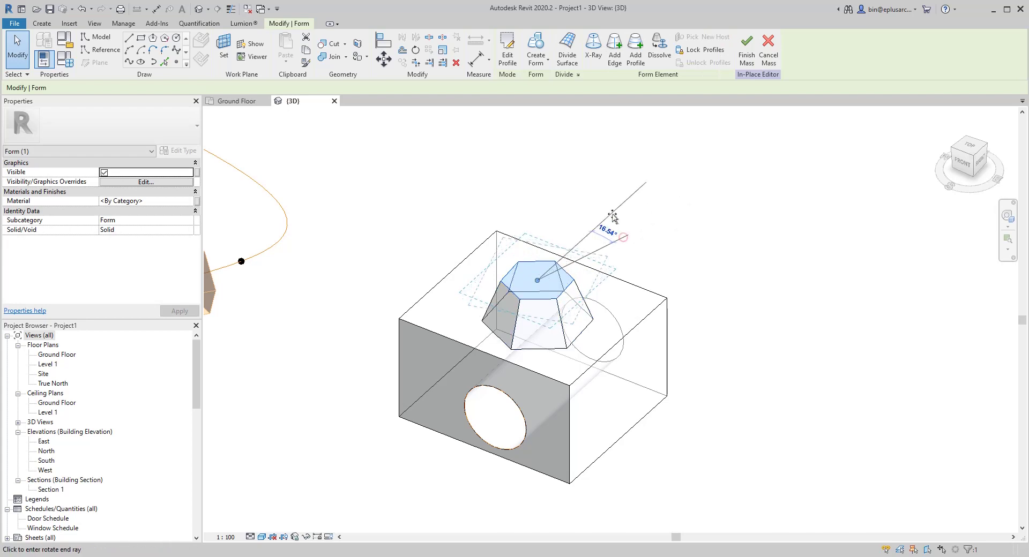
middle_click_drag(615, 235, 575, 221, "shift")
key("Escape")
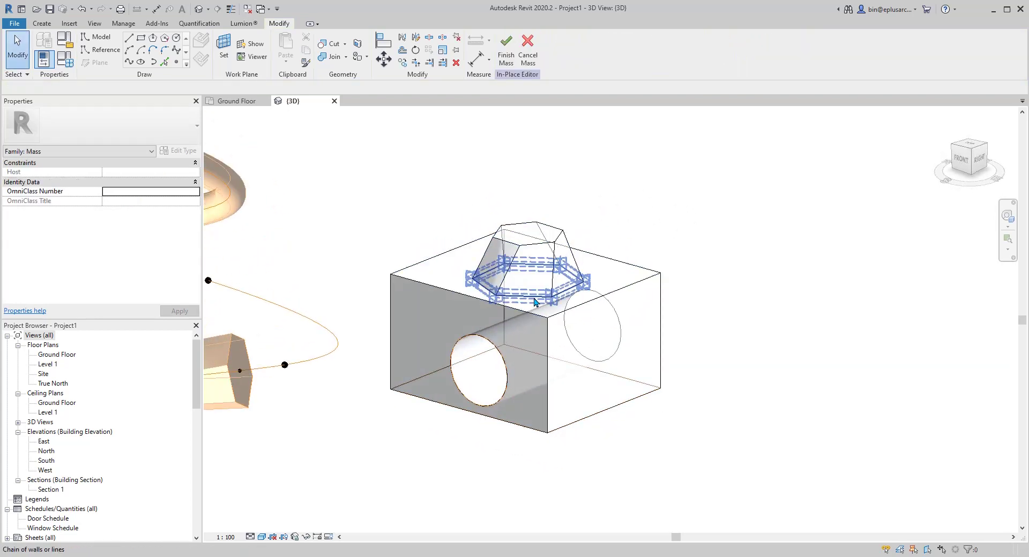
Pull the tapered hexagonal form's small end face down through the box to a form length of about 63635.
left_click(534, 299)
mouse_move(533, 299)
middle_mouse_down("shift")
mouse_move(583, 298)
mouse_move(567, 354)
mouse_move(585, 218)
mouse_move(533, 285)
middle_mouse_up("shift")
key("Escape")
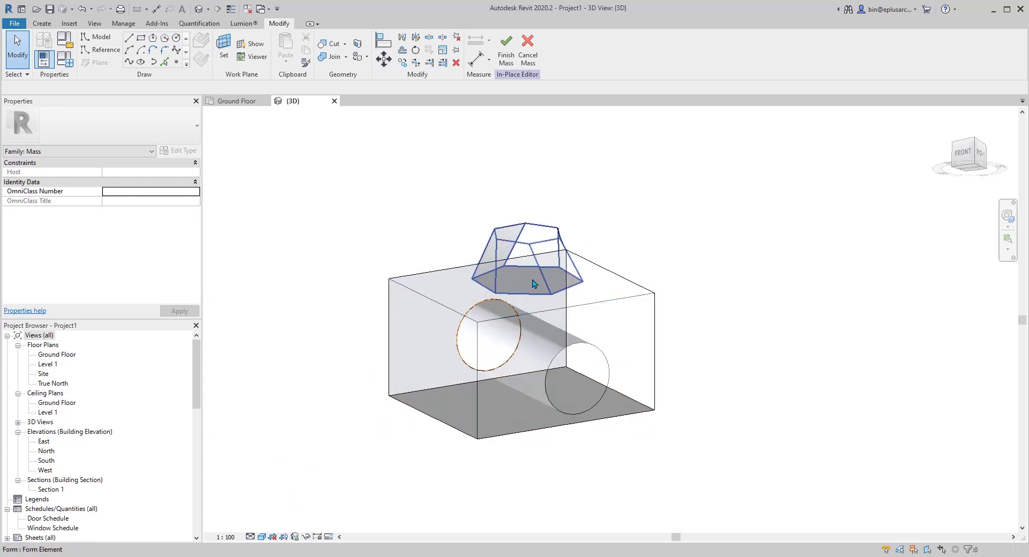
left_click(533, 283)
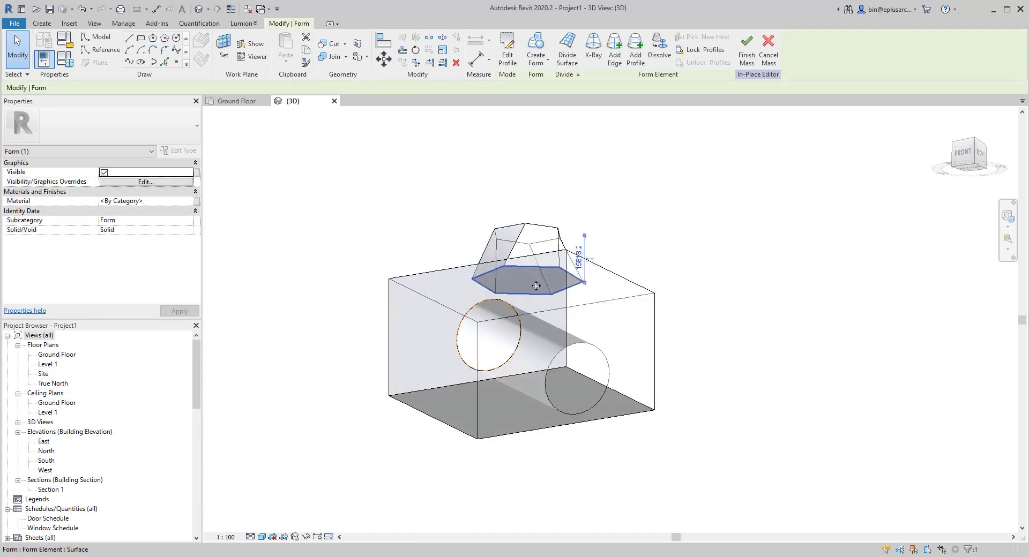
middle_click_drag(536, 286, 503, 387, "shift")
key("Escape")
middle_click_drag(508, 366, 529, 346, "shift")
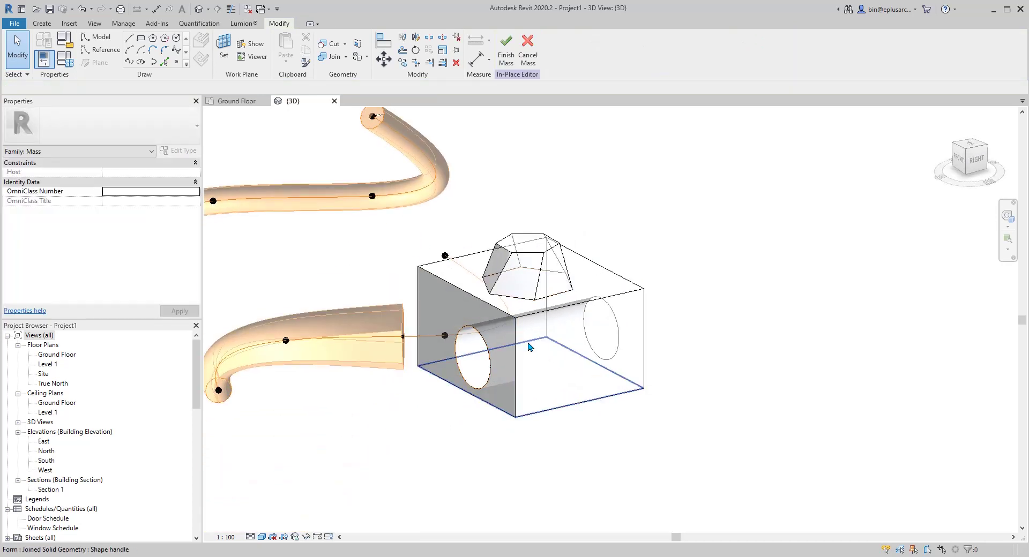
left_click(526, 250)
middle_click_drag(526, 251, 581, 225, "shift")
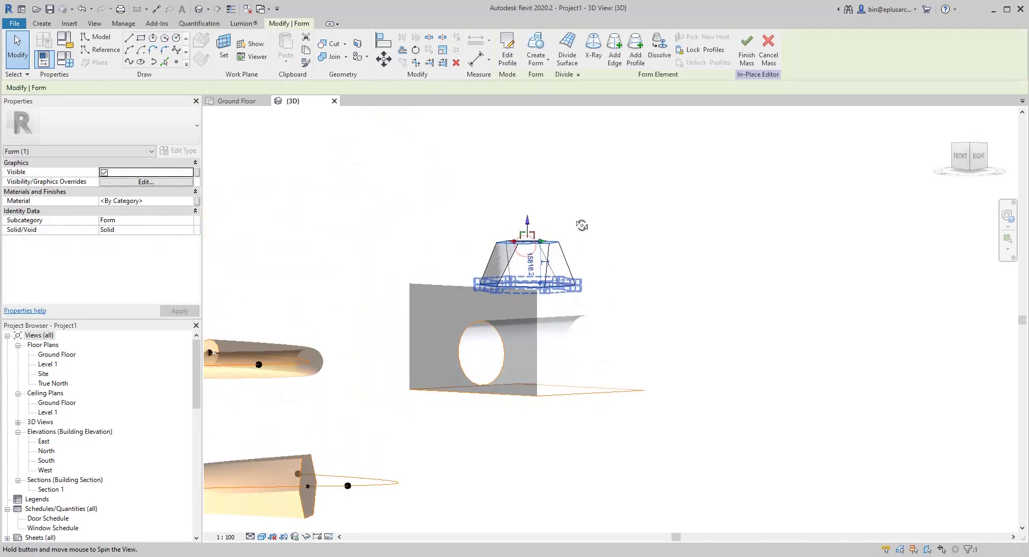
middle_click_drag(533, 437, 517, 397, "shift")
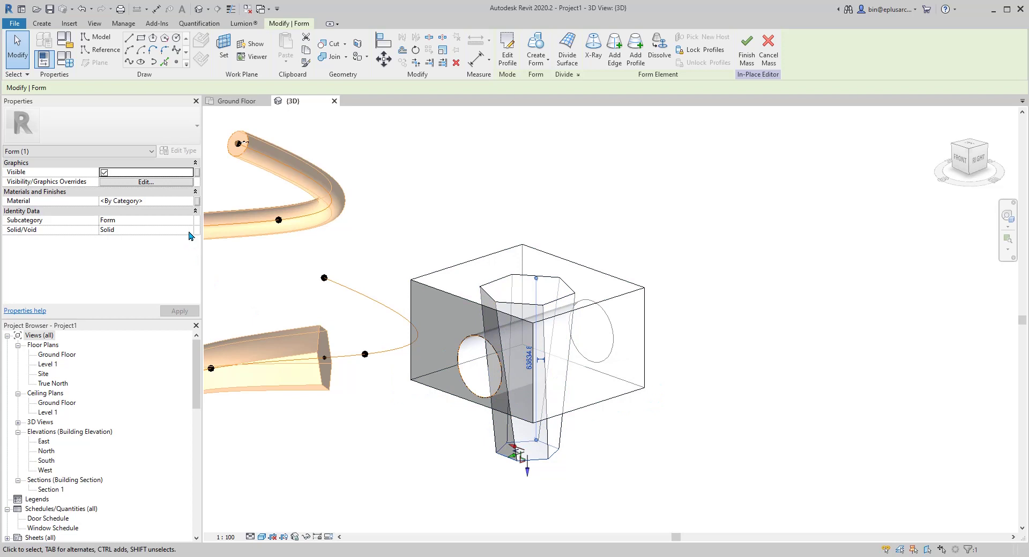
Change the tapered hexagonal form from solid to void to cut it from the box.
left_click(188, 234)
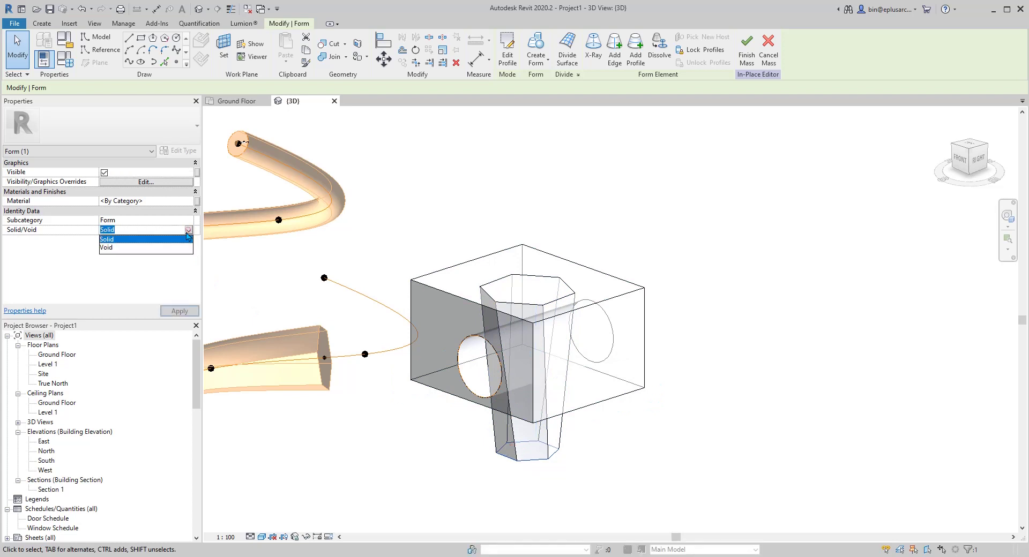
left_click(108, 247)
left_click(758, 249)
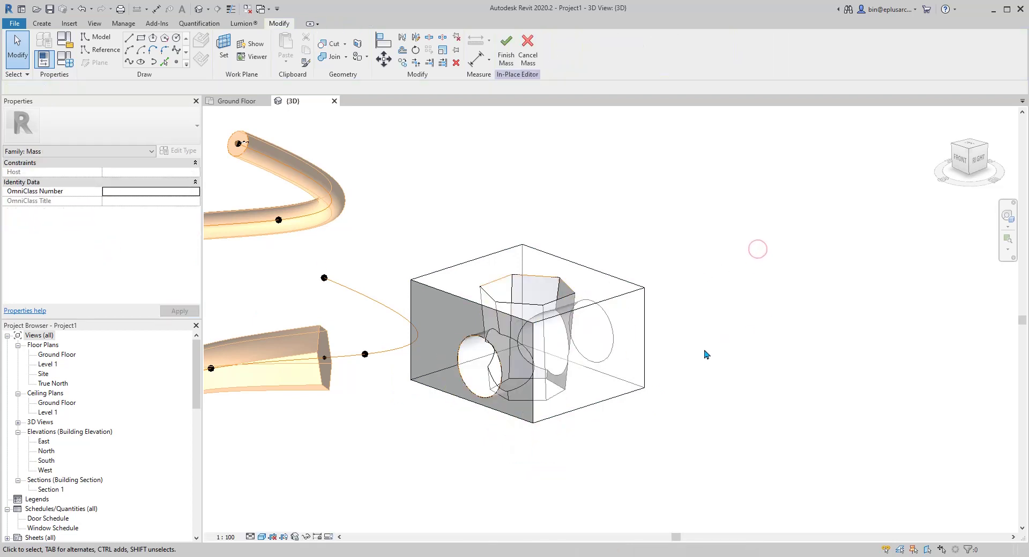
middle_click_drag(705, 355, 655, 275, "shift")
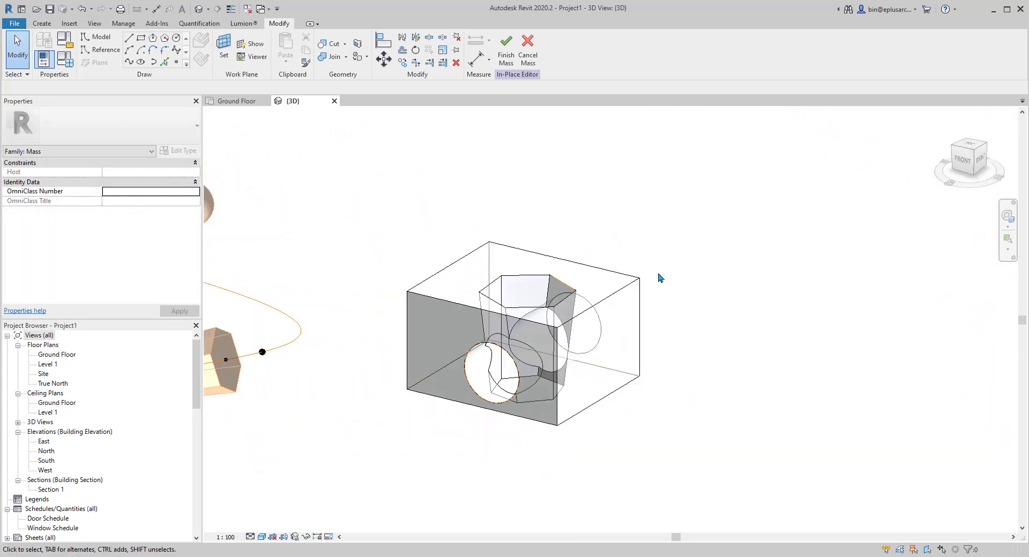
Draw a closed five-sided reference-line loop with one short side in the empty area beside the cut box.
scroll(637, 287, "down", 6)
middle_click_drag(640, 338, 614, 346, "shift")
mouse_move(612, 310)
middle_mouse_down("shift")
mouse_move(620, 346)
mouse_move(487, 349)
mouse_move(549, 311)
mouse_move(522, 300)
middle_mouse_up("shift")
mouse_move(582, 324)
middle_mouse_down()
mouse_move(559, 317)
mouse_move(535, 356)
mouse_move(485, 299)
middle_mouse_up()
left_click(106, 51)
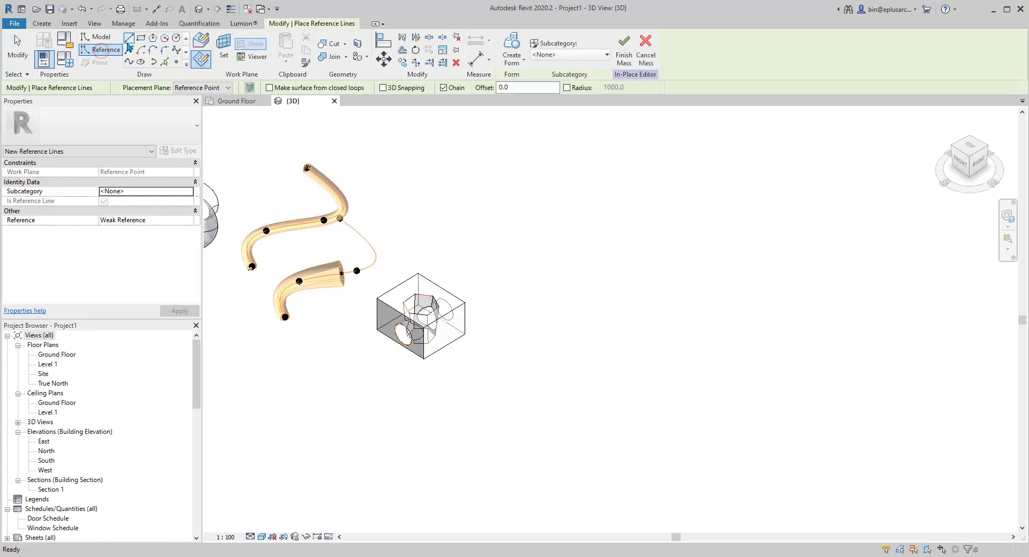
scroll(487, 371, "up", 3)
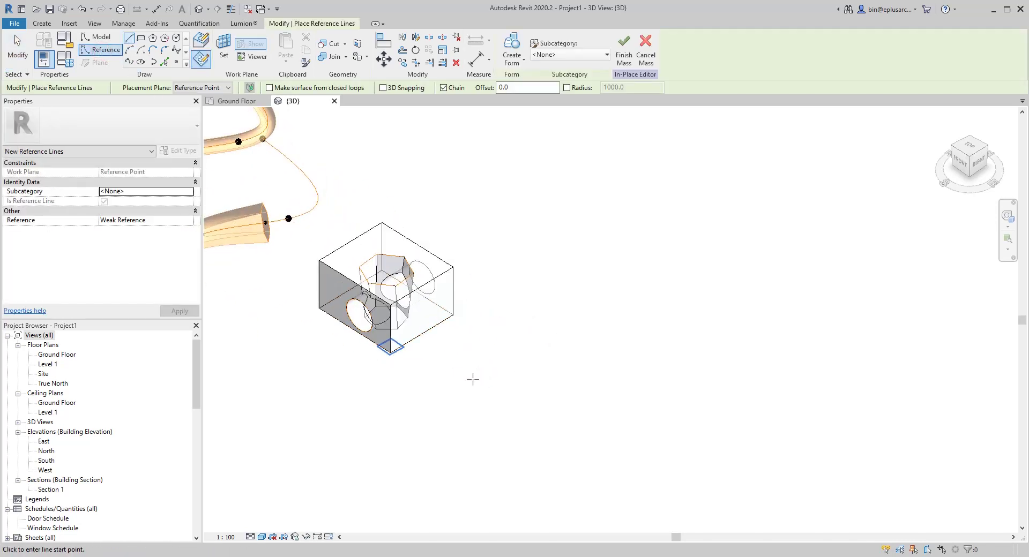
left_click(519, 349)
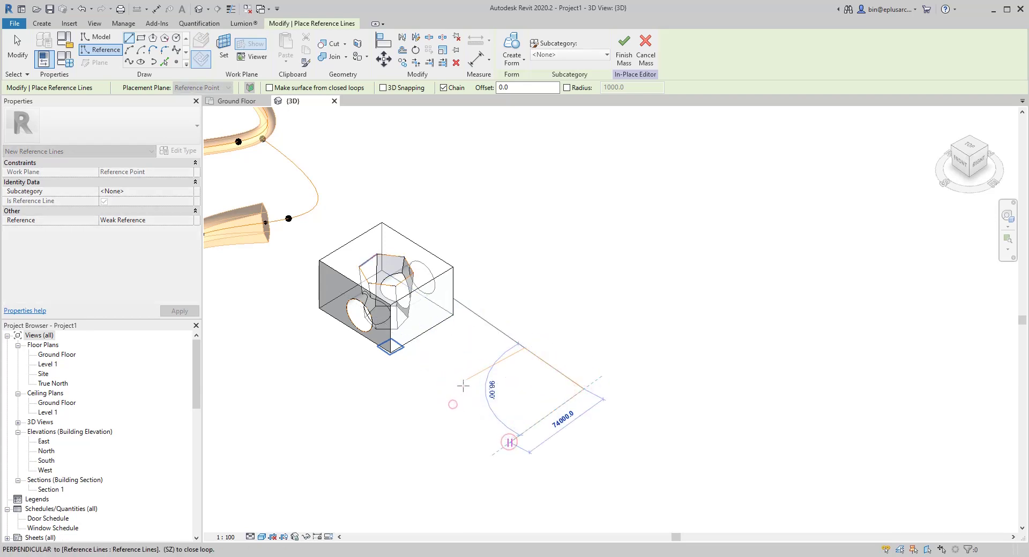
left_click(453, 405)
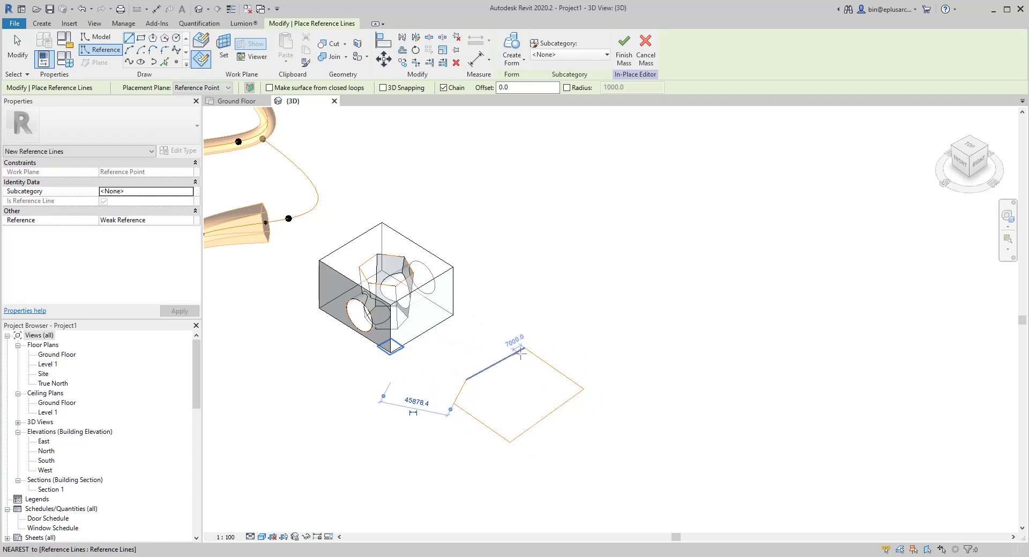
middle_click_drag(587, 339, 557, 358, "shift")
key("Escape")
key("Escape")
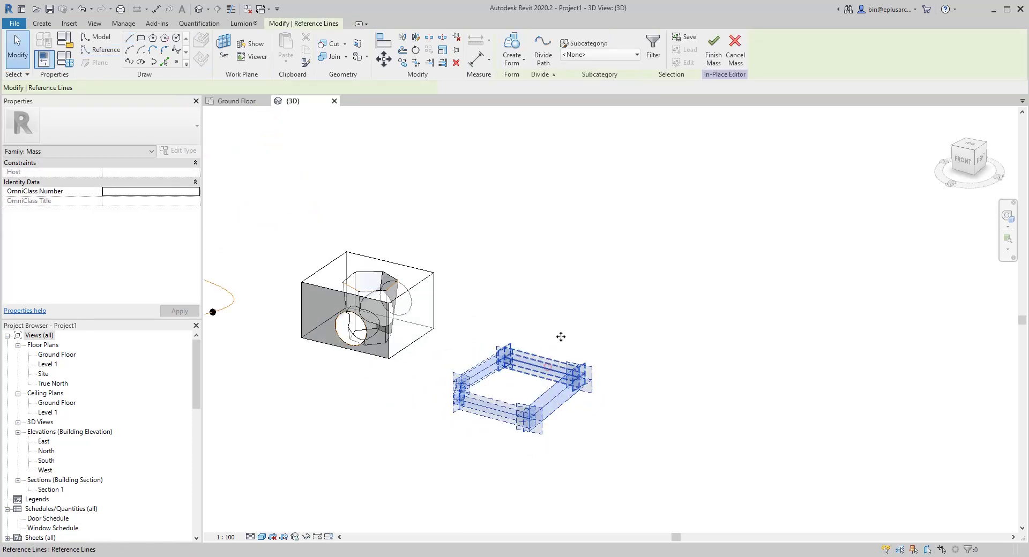
Create a flat surface form from the five-sided loop and pull it up into a solid about 82035 high.
left_click(512, 46)
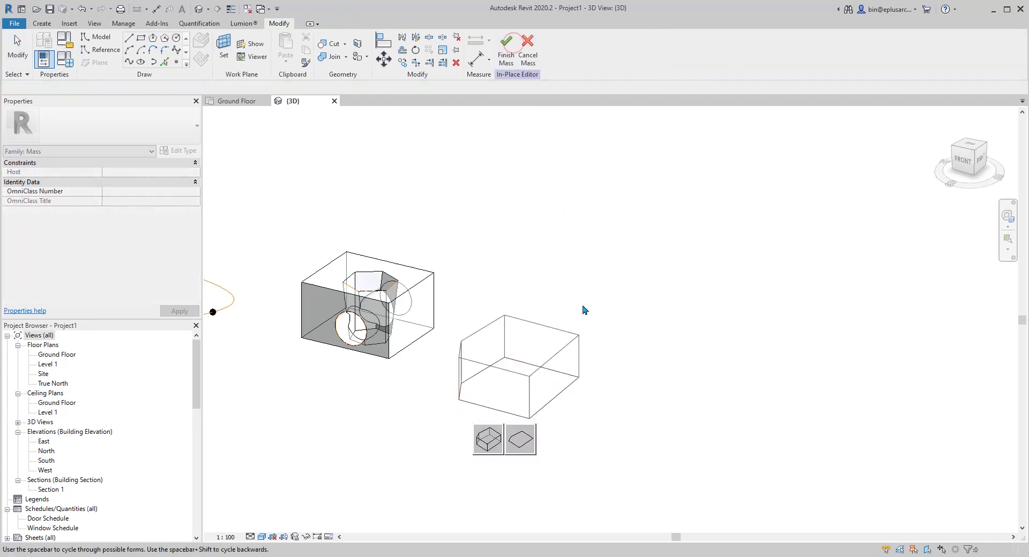
left_click(525, 442)
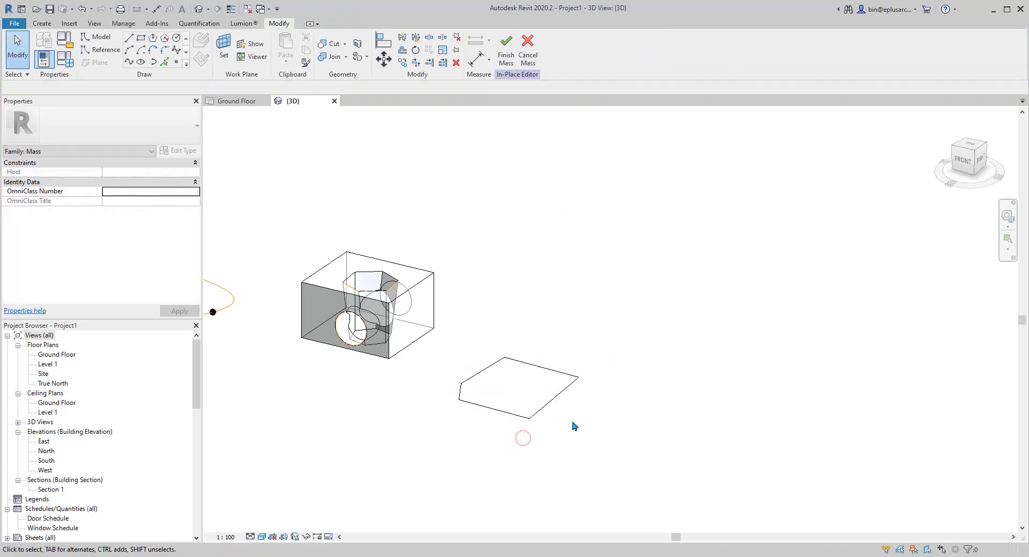
left_click(510, 389)
scroll(509, 390, "up", 1)
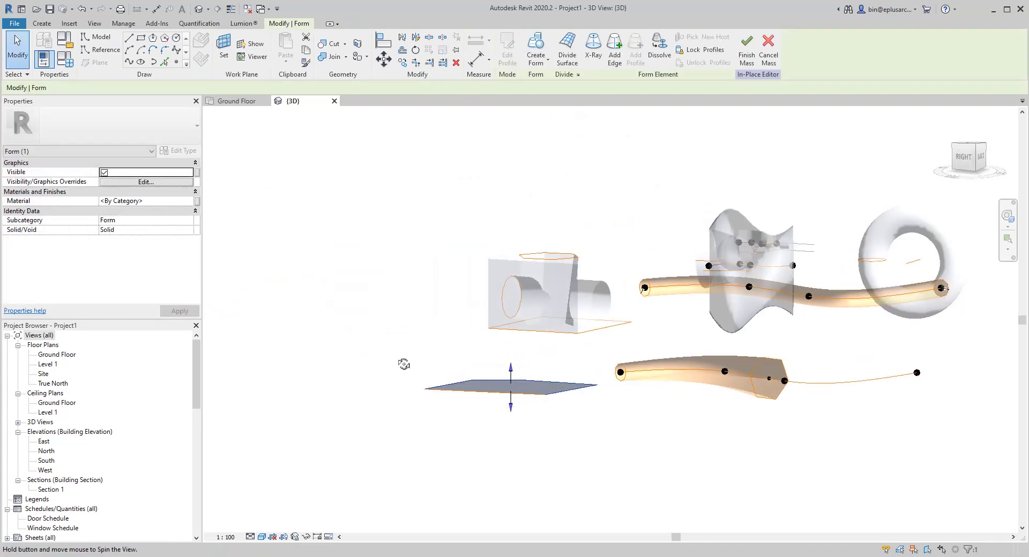
left_click_drag(516, 385, 516, 284)
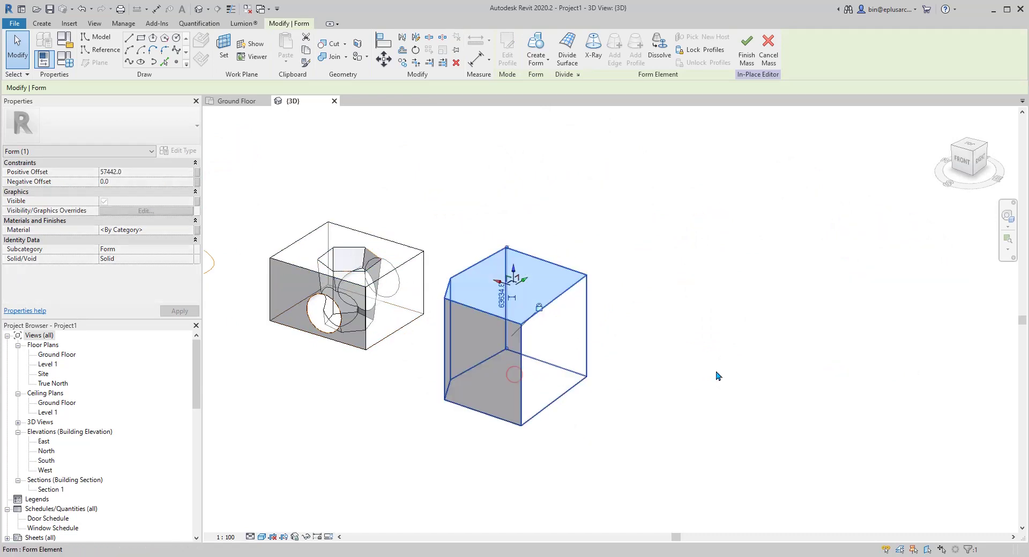
middle_click_drag(491, 294, 515, 246, "shift")
left_click_drag(498, 255, 498, 217)
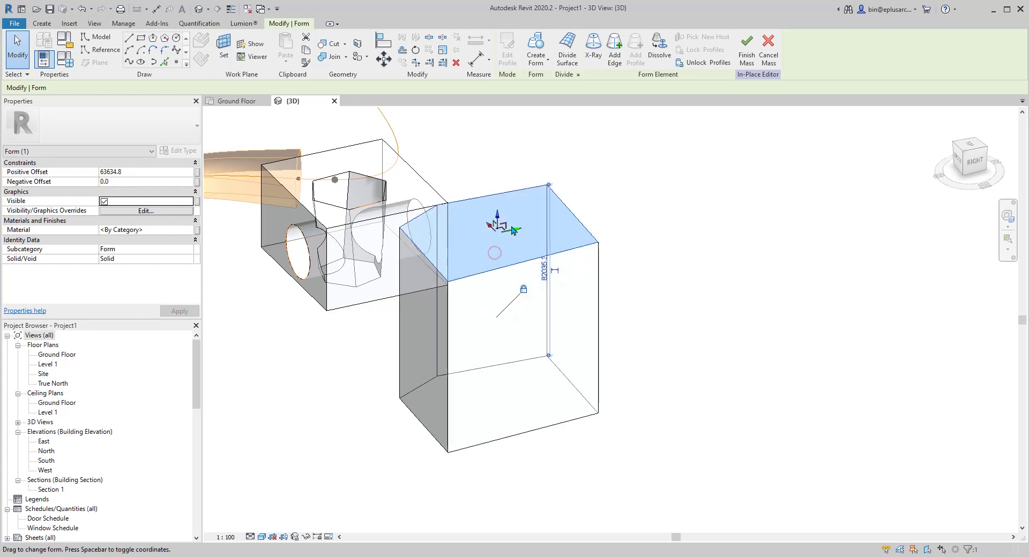
Shift the five-sided solid's top face horizontally away from the cut box to make the solid lean.
middle_click_drag(498, 220, 556, 251, "shift")
middle_click_drag(614, 276, 612, 289, "shift")
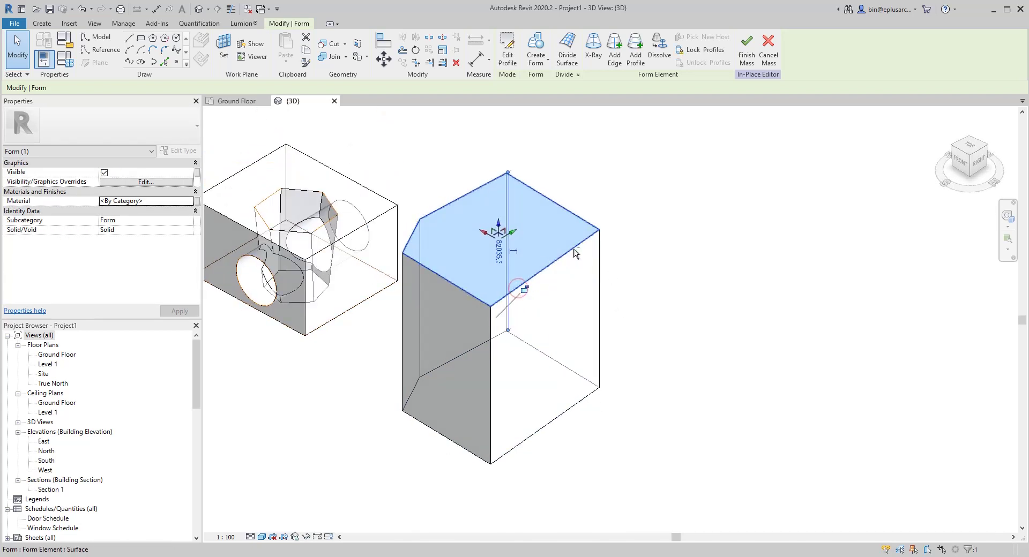
left_click_drag(495, 241, 604, 239)
middle_click_drag(664, 249, 557, 244, "shift")
left_click(716, 261)
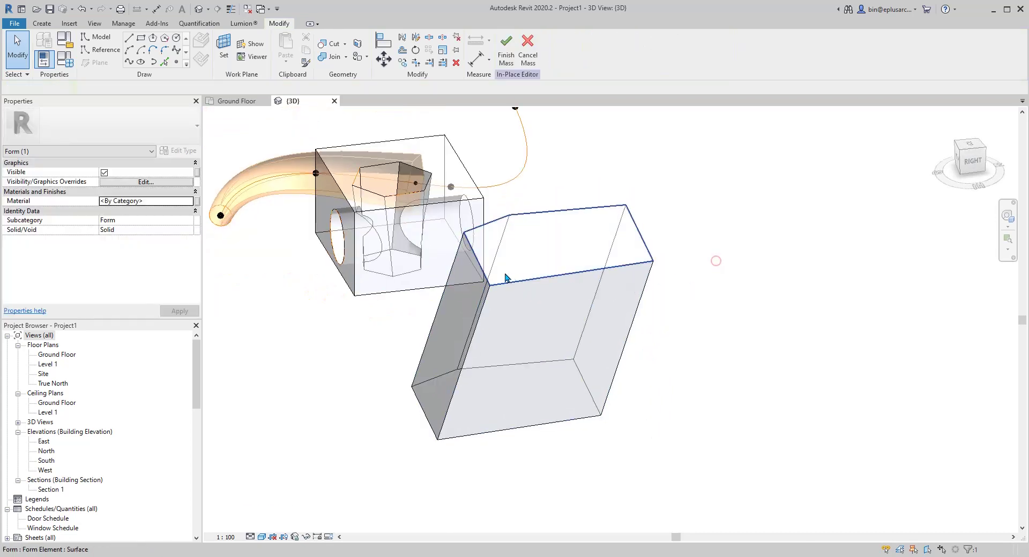
Lower the top edge at the far end of the leaning solid to slope its top face.
middle_click_drag(505, 277, 585, 246, "shift")
left_click(532, 287)
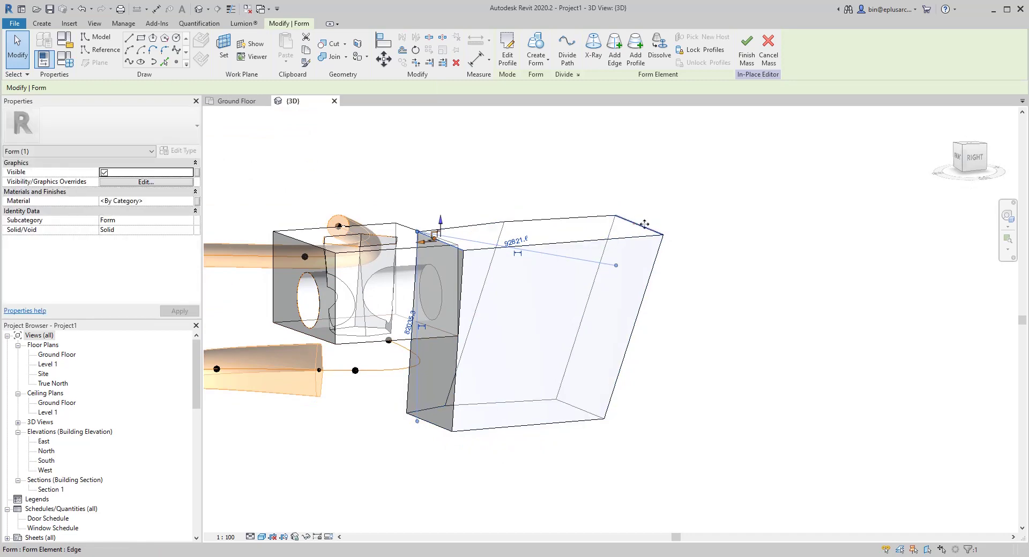
left_click_drag(637, 273, 638, 275)
middle_click_drag(716, 324, 669, 351, "shift")
left_click(734, 423)
Move the top edge at the near end of the leaning solid horizontally outward.
left_click(511, 311)
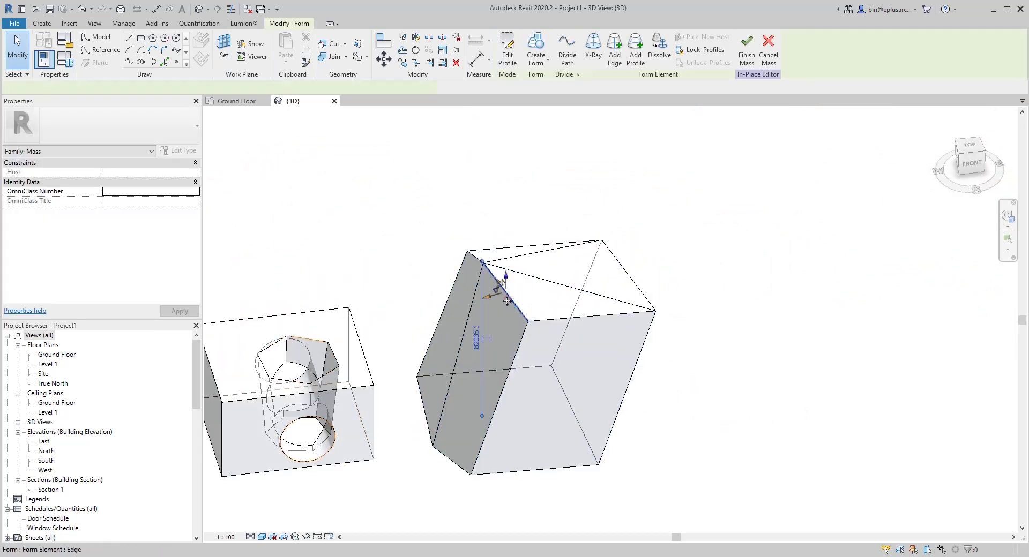
left_click_drag(489, 301, 459, 304)
middle_click_drag(590, 351, 503, 346, "shift")
left_click(504, 343)
key("Escape")
Create a solid form 30000 high from the triangular facet on top of the leaning solid.
left_click(479, 303)
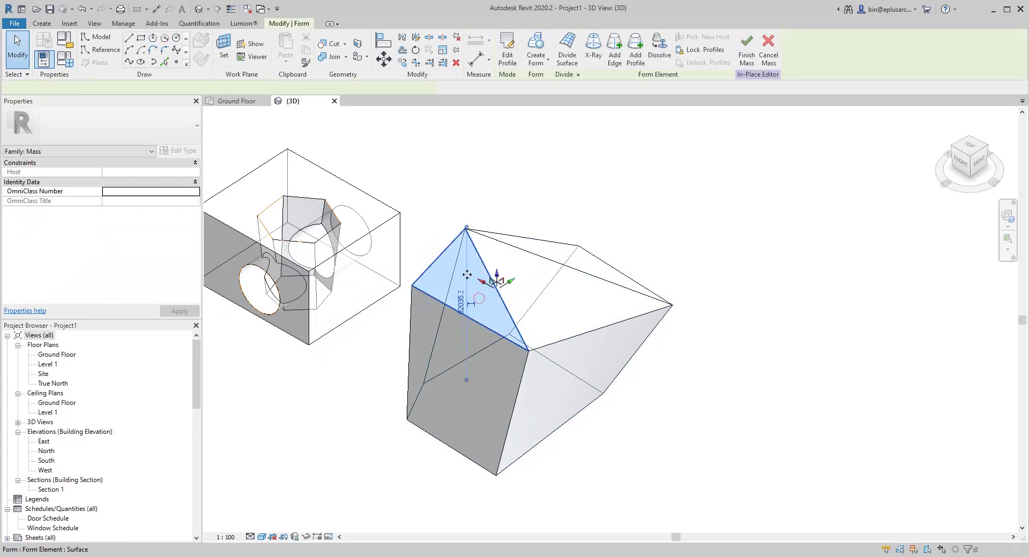
left_click(538, 51)
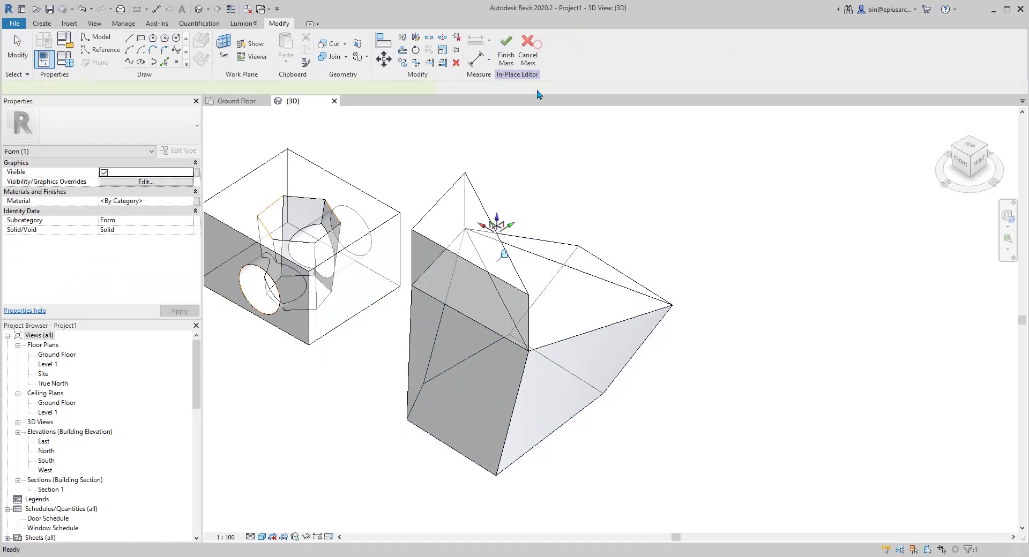
middle_click_drag(539, 161, 673, 232, "shift")
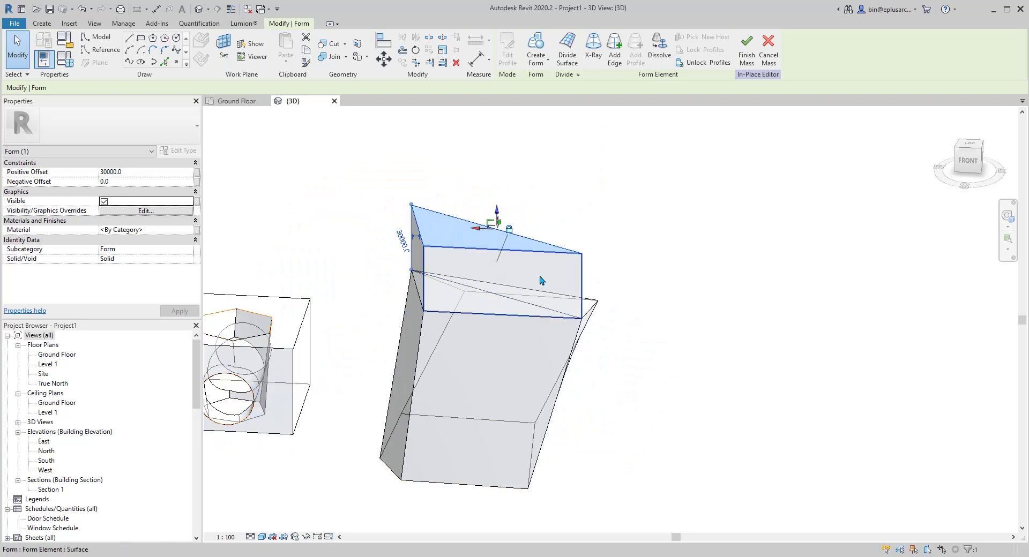
Extrude the triangular prism's vertical side face outward by about 39376 and create another form about 38654 deep from the new block.
middle_click_drag(542, 280, 655, 305, "shift")
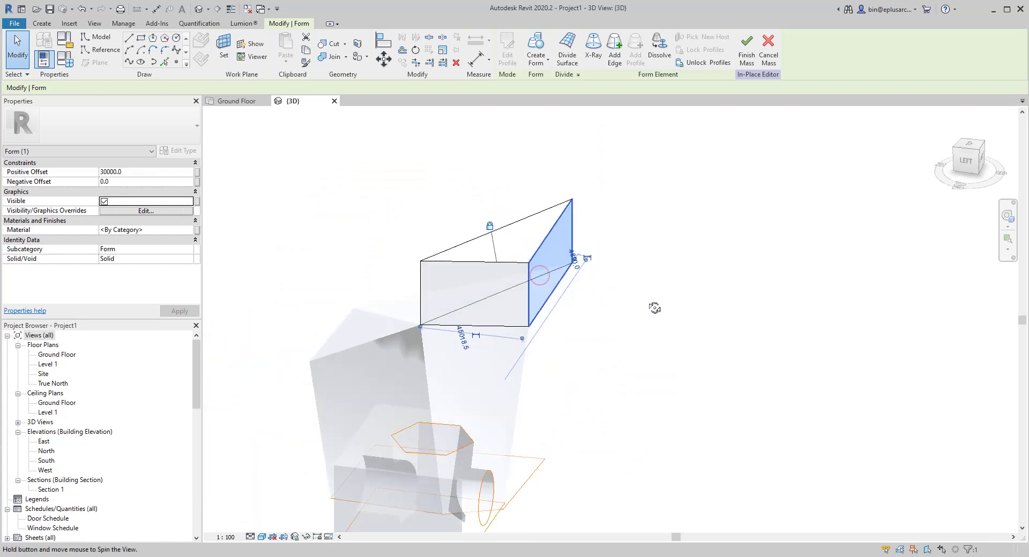
left_click(542, 50)
middle_click_drag(676, 341, 499, 90, "shift")
left_click(534, 47)
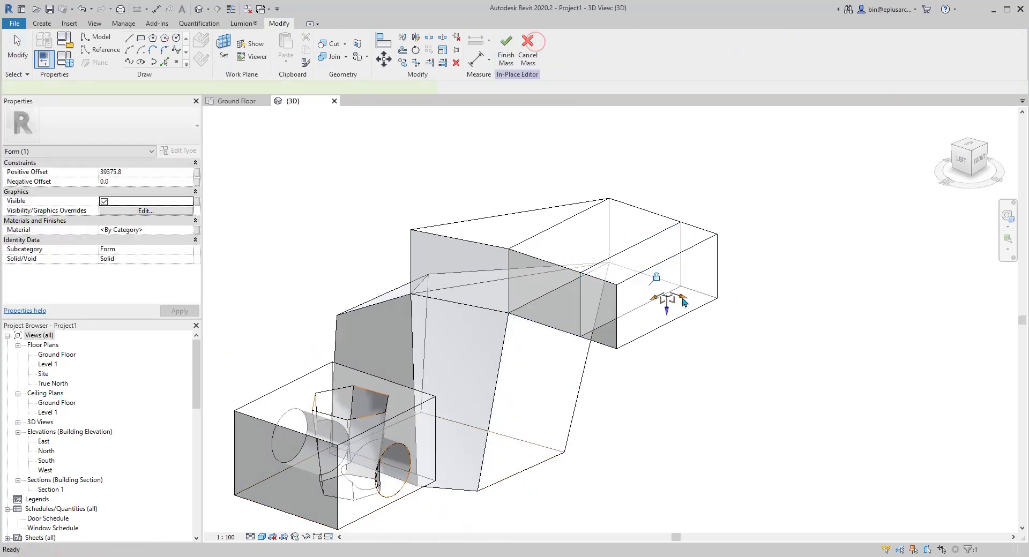
middle_click_drag(758, 342, 706, 343, "shift")
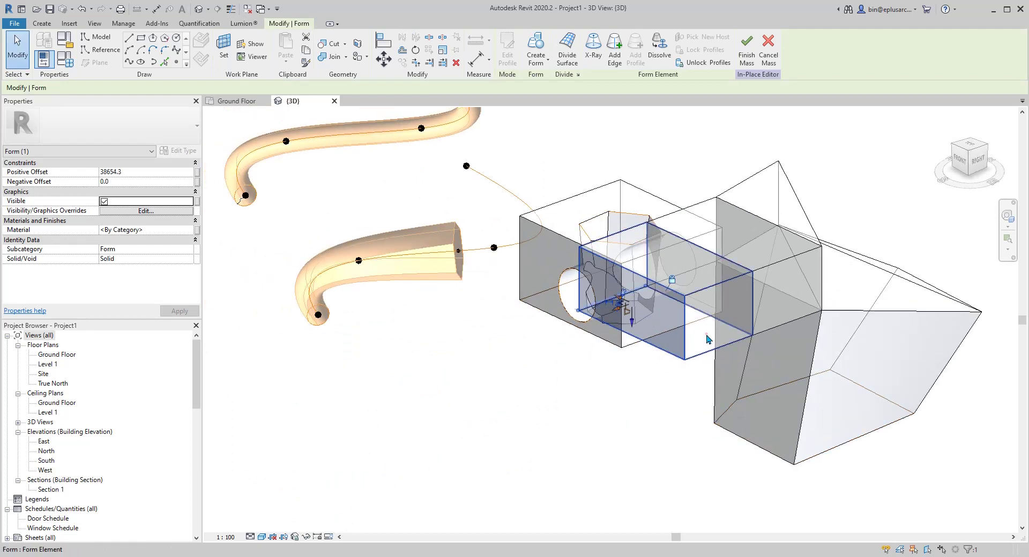
Create a form about 35155 deep from the newest block's narrow end face and select the top edge of its outer face.
left_click(709, 337)
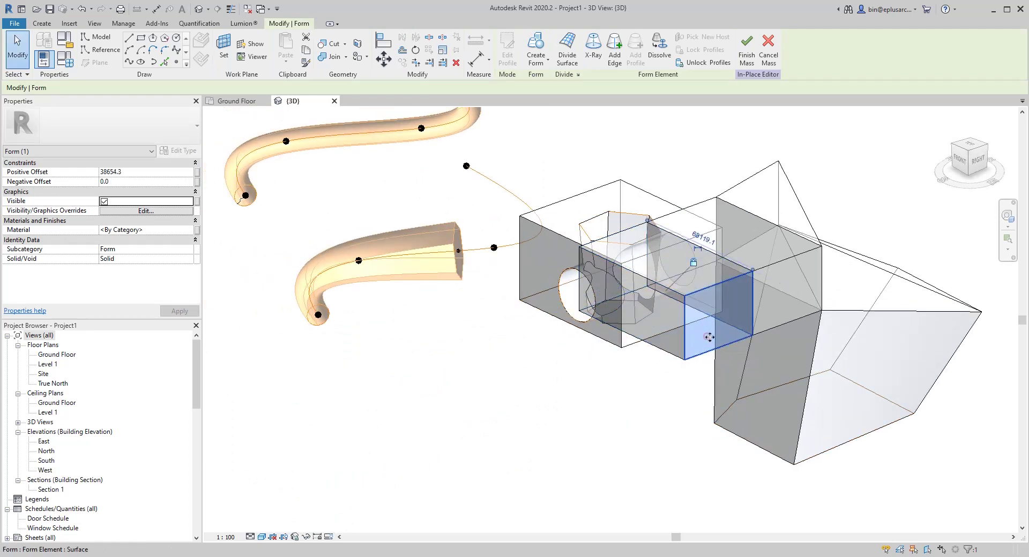
left_click(536, 48)
left_click_drag(745, 335, 788, 338)
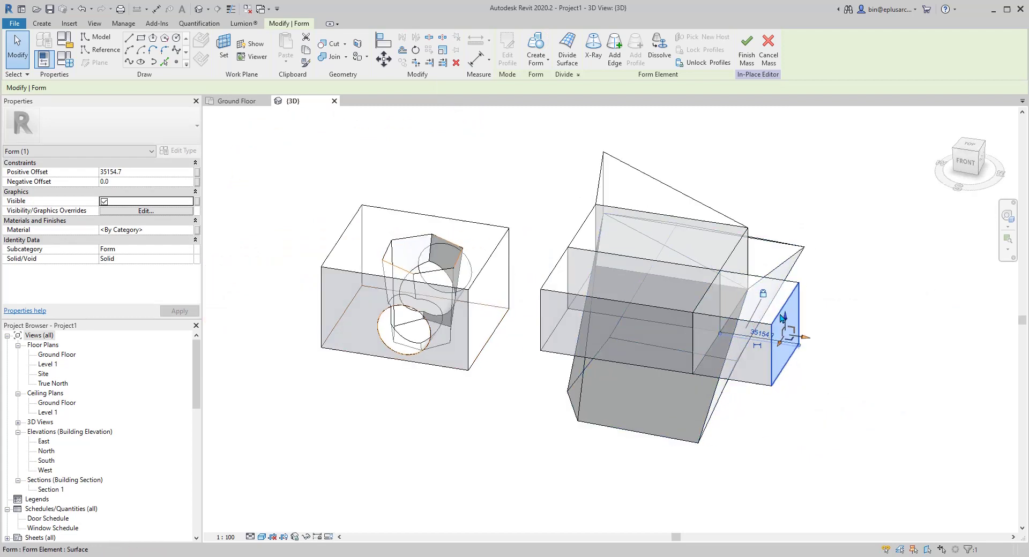
middle_click_drag(788, 411, 793, 372, "shift")
middle_click_drag(765, 307, 792, 459, "shift")
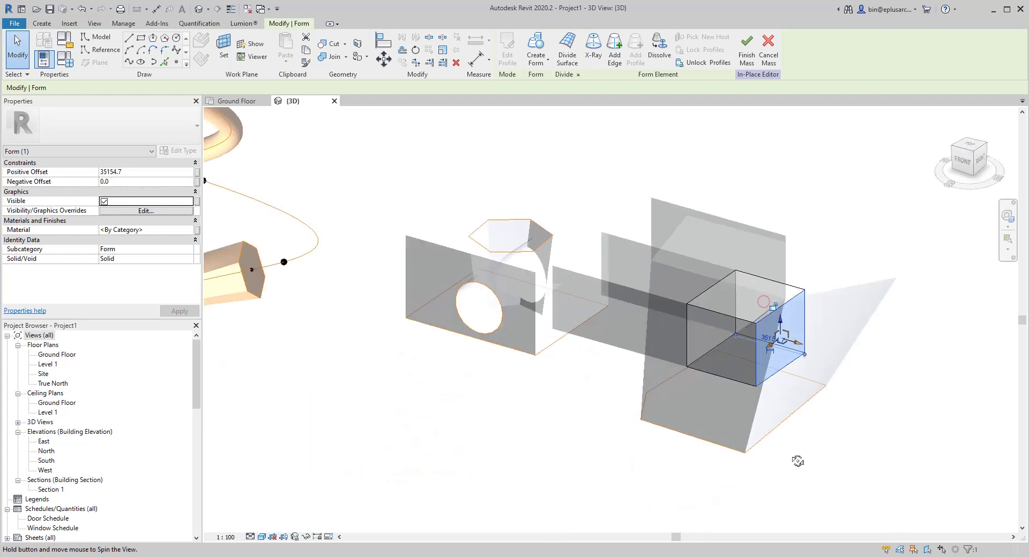
left_click(794, 298)
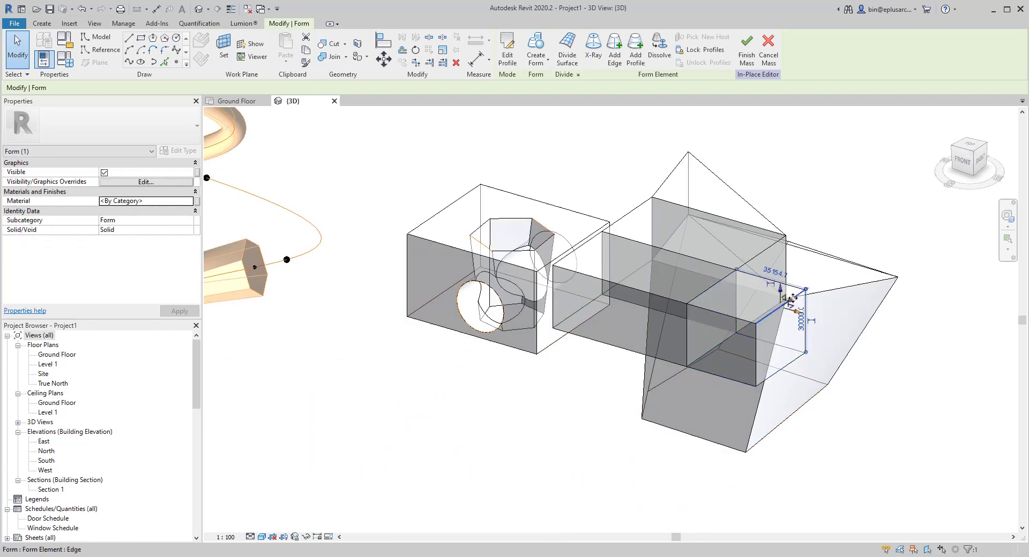
Raise the top edge of the newest block's outer end face and move one vertical edge of that face horizontally outward.
left_click_drag(784, 242, 784, 240)
middle_click_drag(781, 325, 750, 353, "shift")
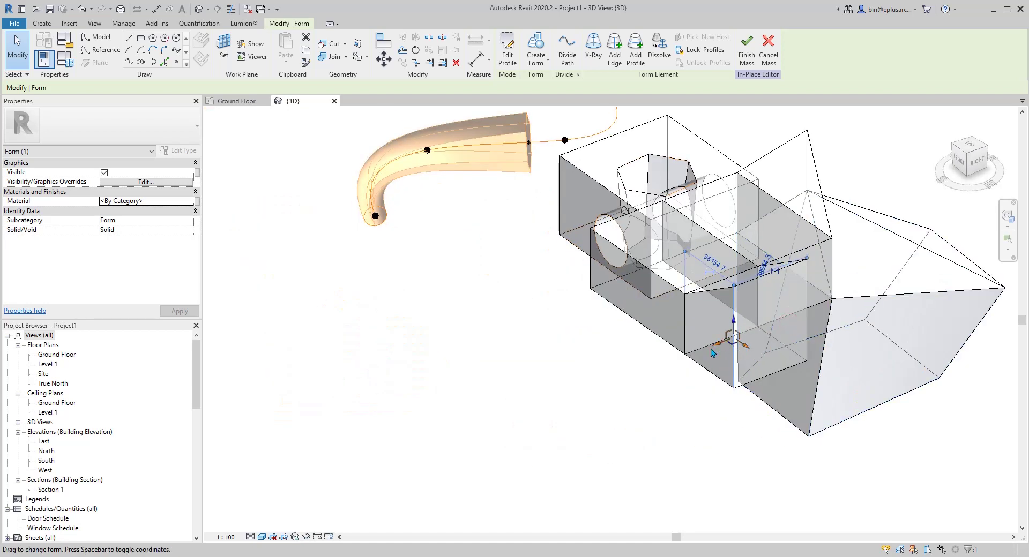
left_click_drag(714, 351, 691, 358)
middle_click_drag(691, 358, 803, 418, "shift")
left_click(746, 448)
middle_click_drag(691, 428, 677, 308, "shift")
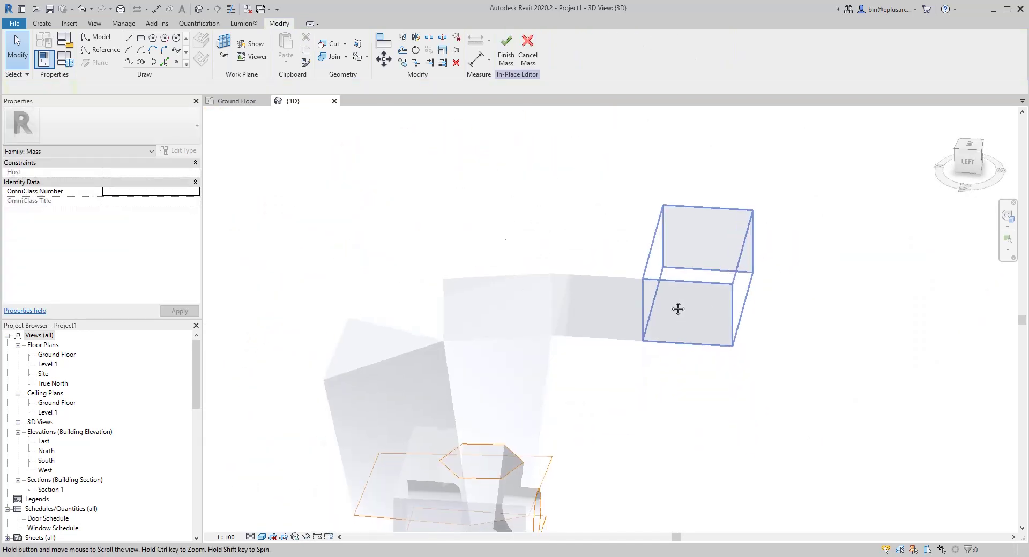
Join the geometry of the two adjoining rectangular blocks beside the leaning solid.
left_click(328, 57)
left_click(631, 273)
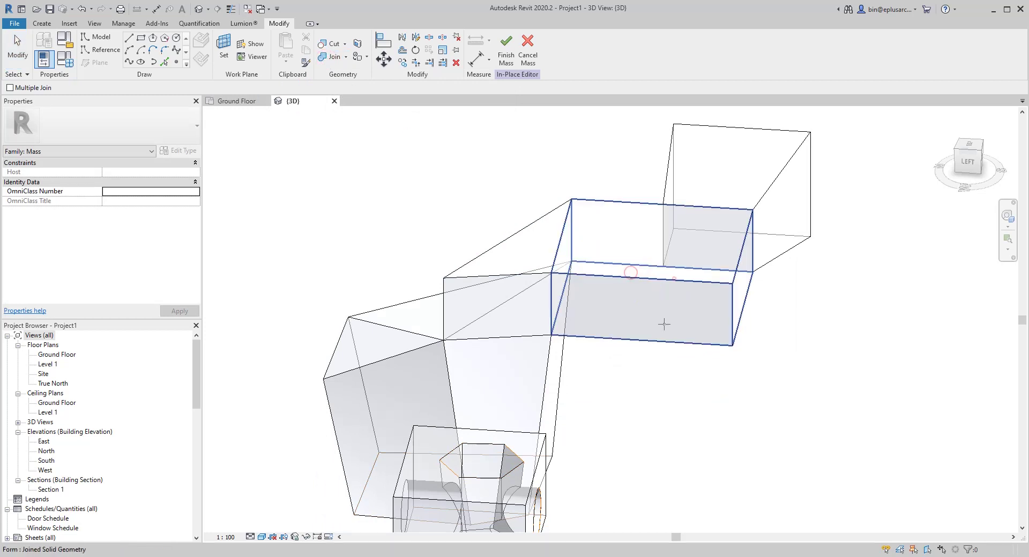
scroll(640, 295, "down", 1)
middle_click_drag(641, 295, 545, 321, "shift")
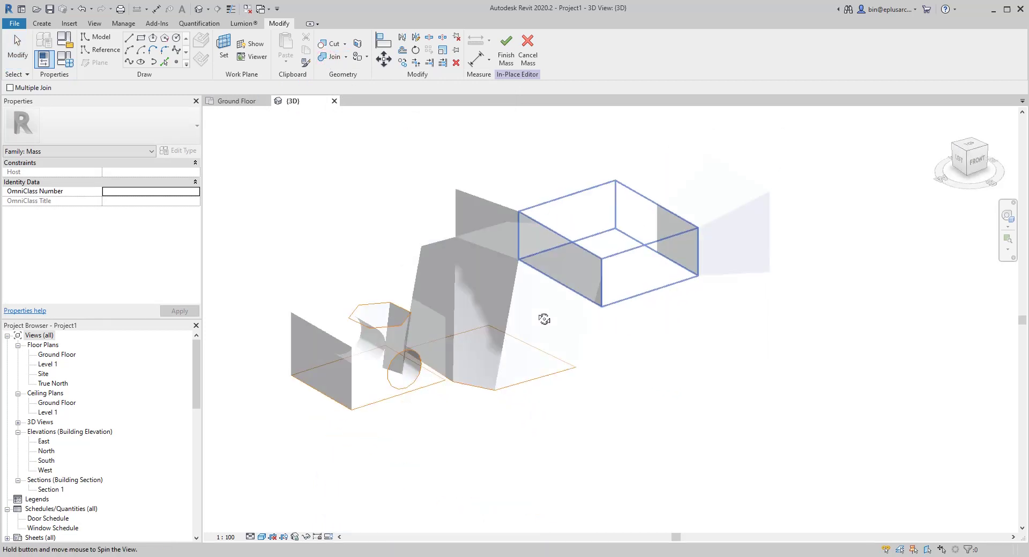
key("Escape")
scroll(595, 331, "down", 2)
scroll(602, 325, "up", 2)
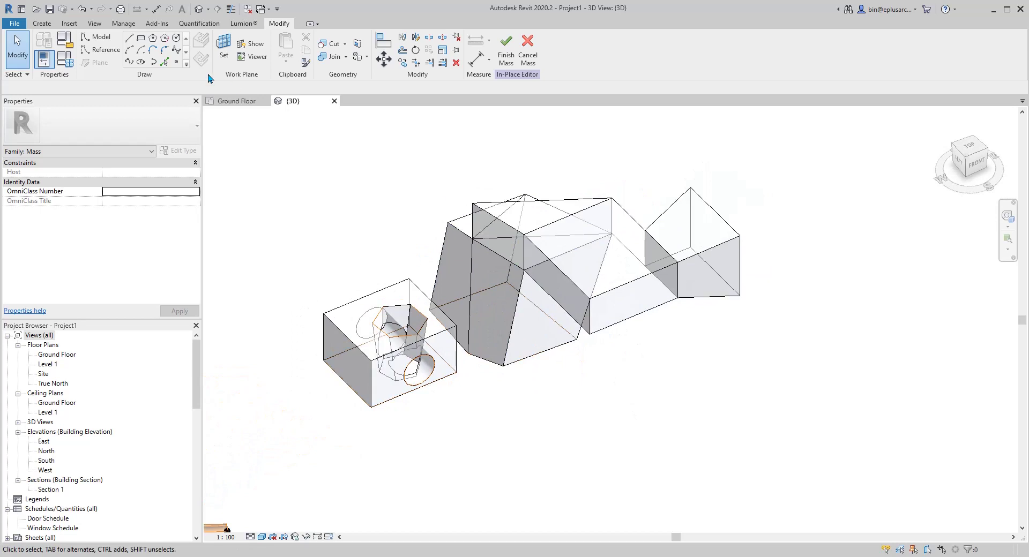
Draw a reference-line circle with a radius of 20000 on the top face of the joined block.
left_click(107, 50)
left_click(176, 41)
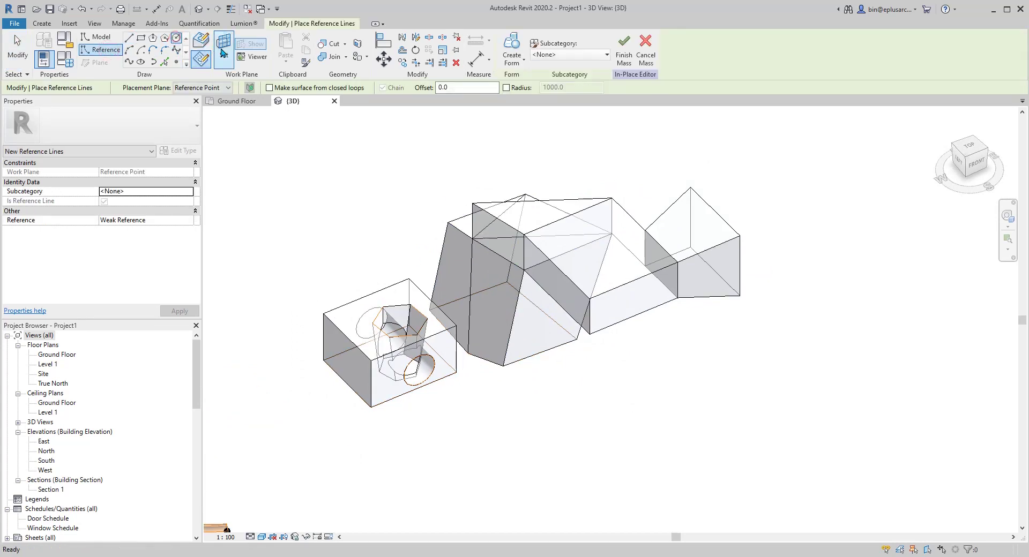
left_click(611, 265)
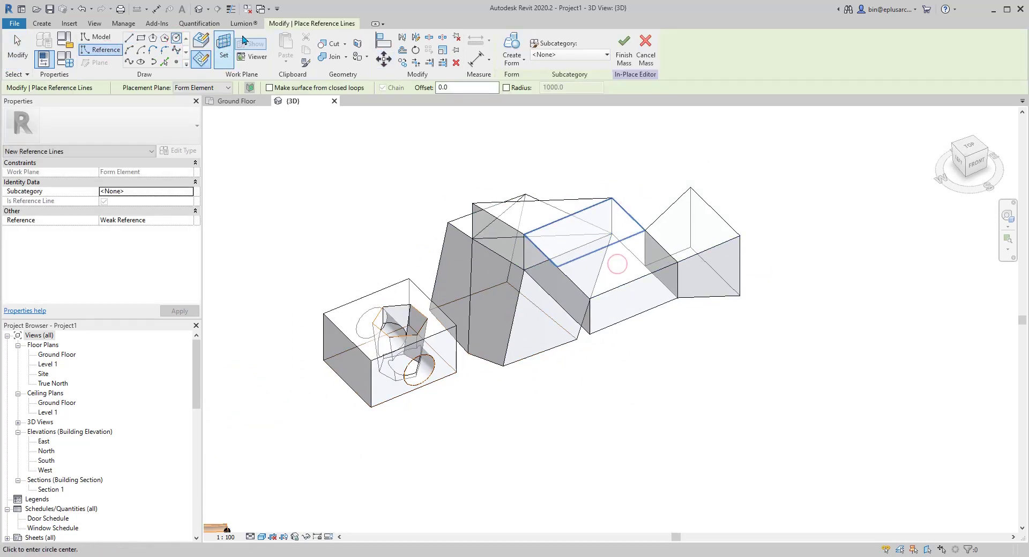
left_click(635, 272)
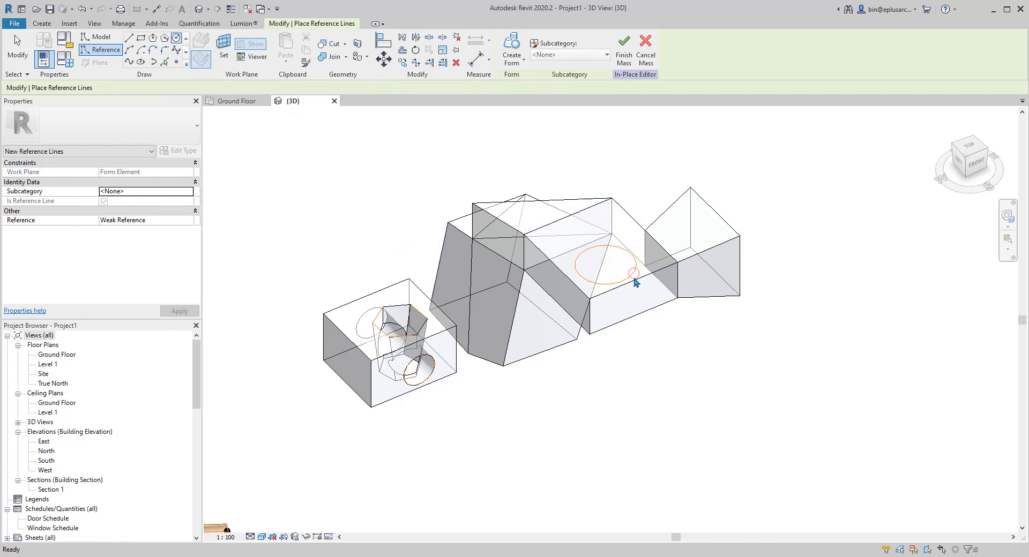
key("Escape")
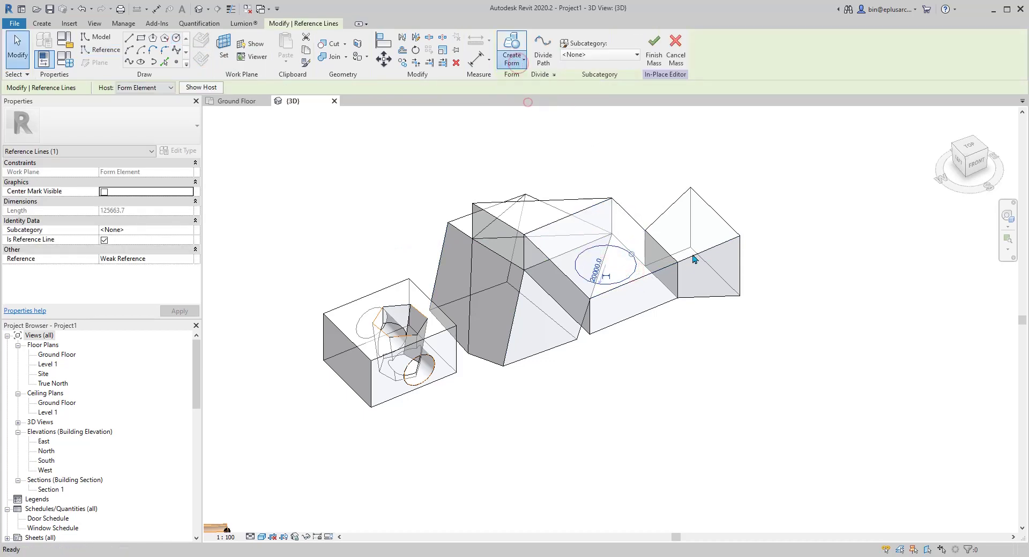
Create a cylindrical void form 20000 deep from the circle, cutting down into the joined block.
left_click(579, 356)
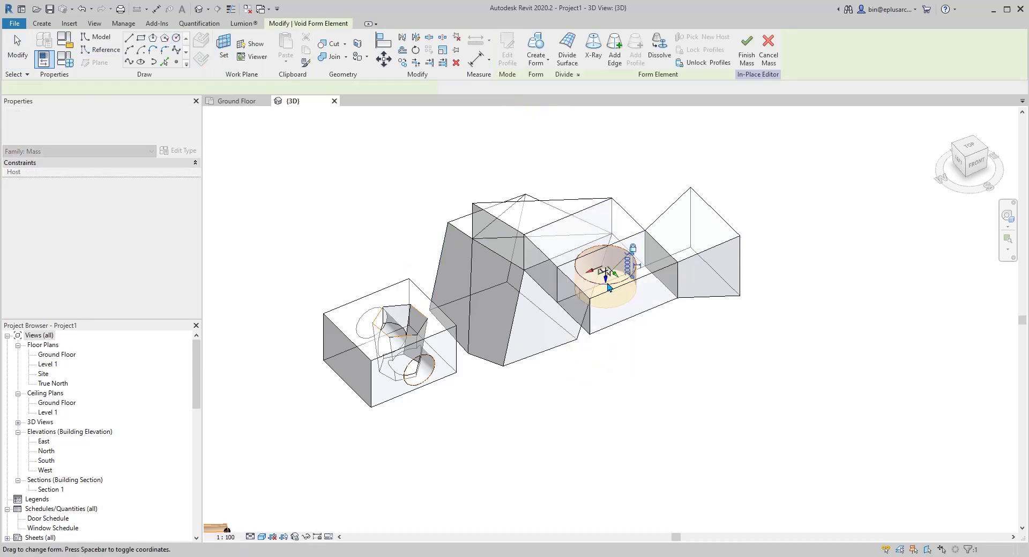
middle_click_drag(613, 292, 606, 267, "shift")
left_click(765, 388)
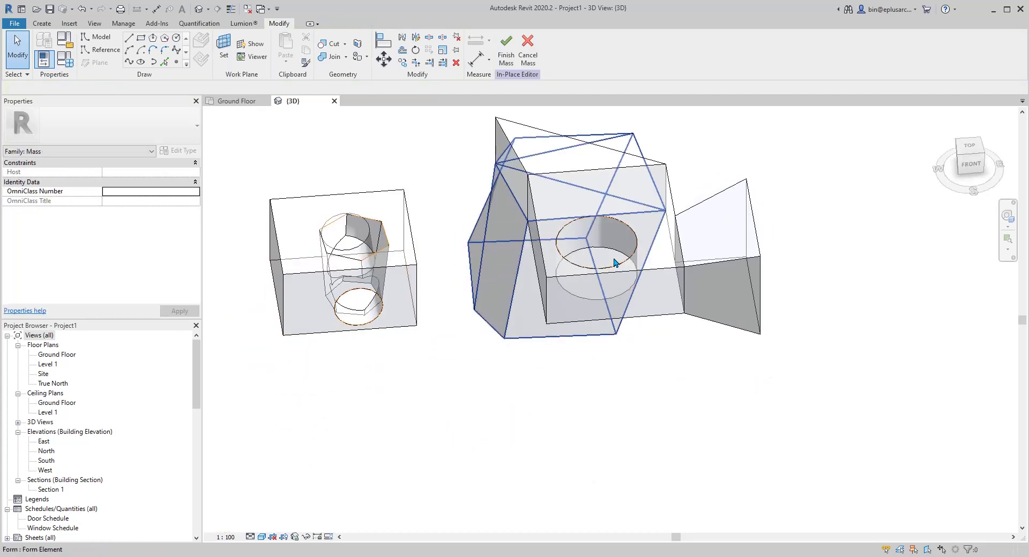
left_click(613, 258)
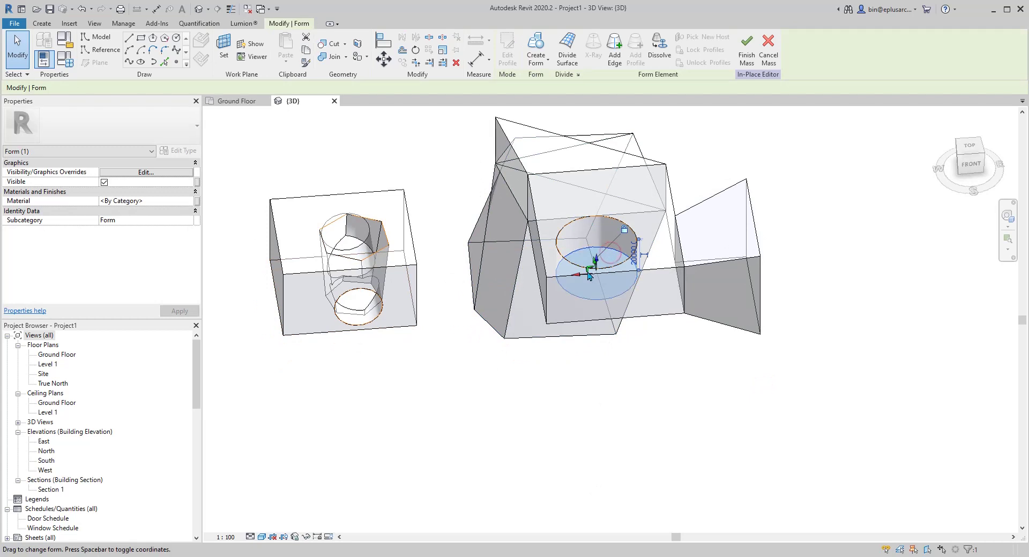
middle_click_drag(610, 278, 597, 261, "shift")
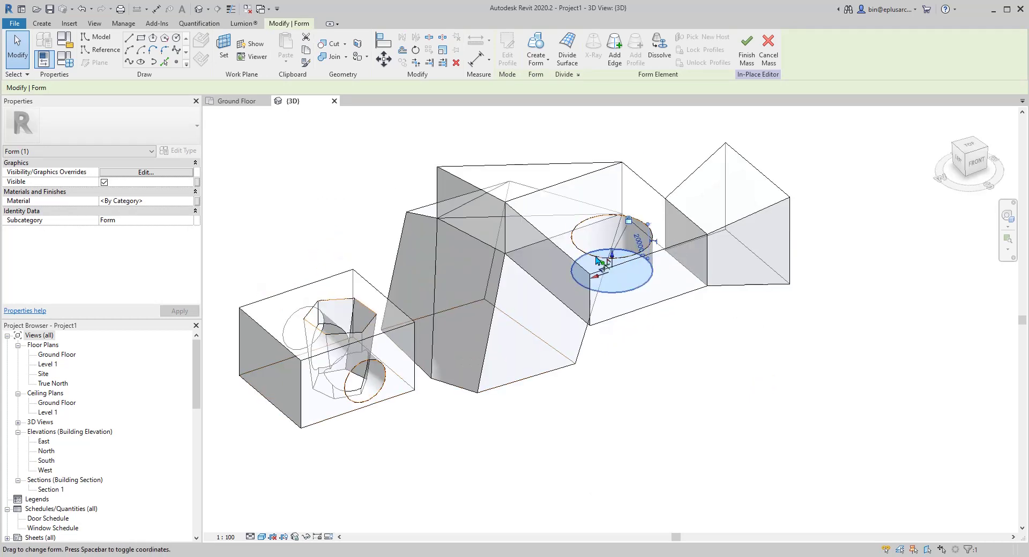
left_click(674, 343)
middle_click_drag(751, 363, 673, 401, "shift")
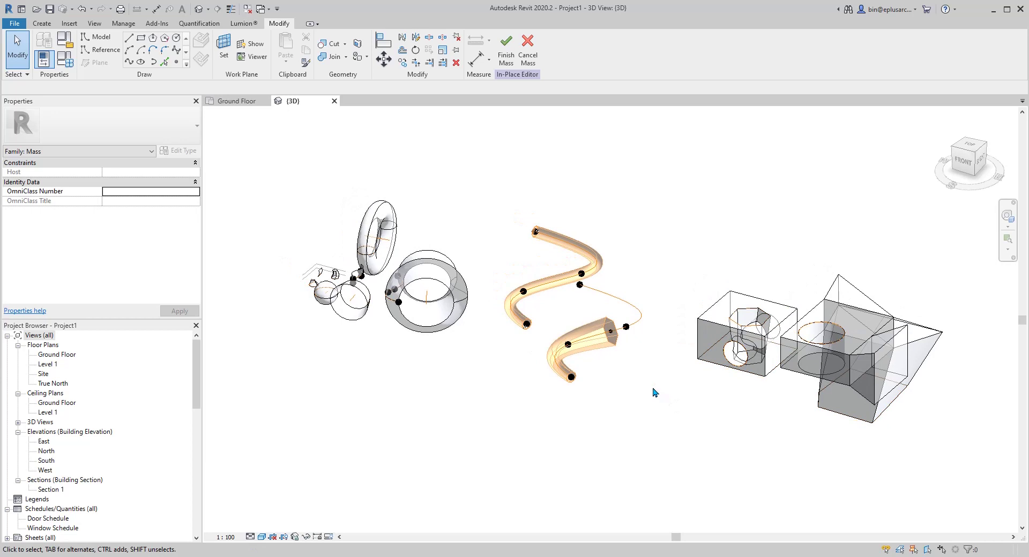